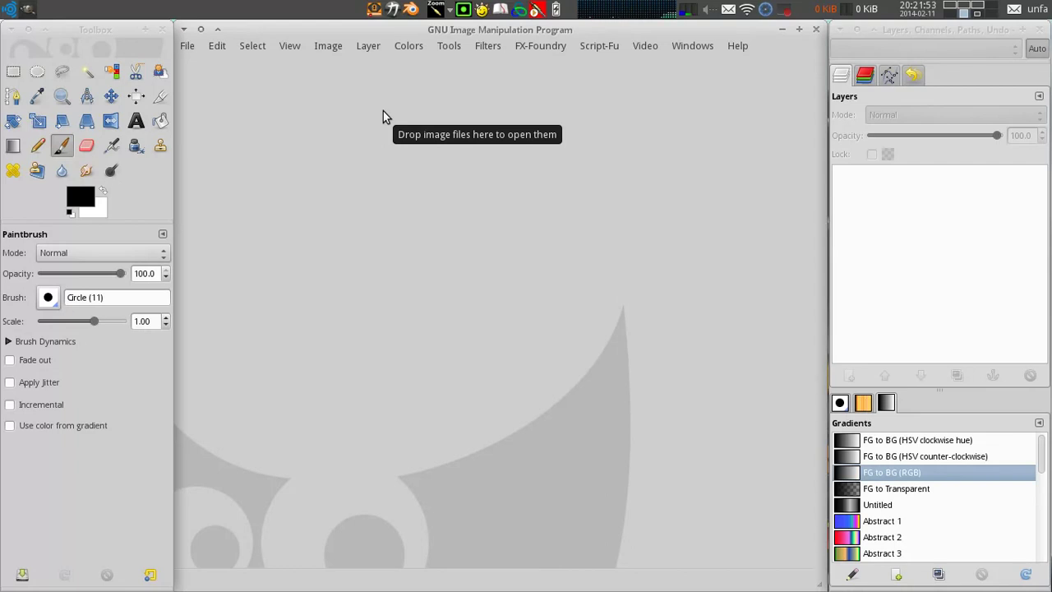
# Step: Create a new 800×600 white image via File > New
pyautogui.click(31, 10)
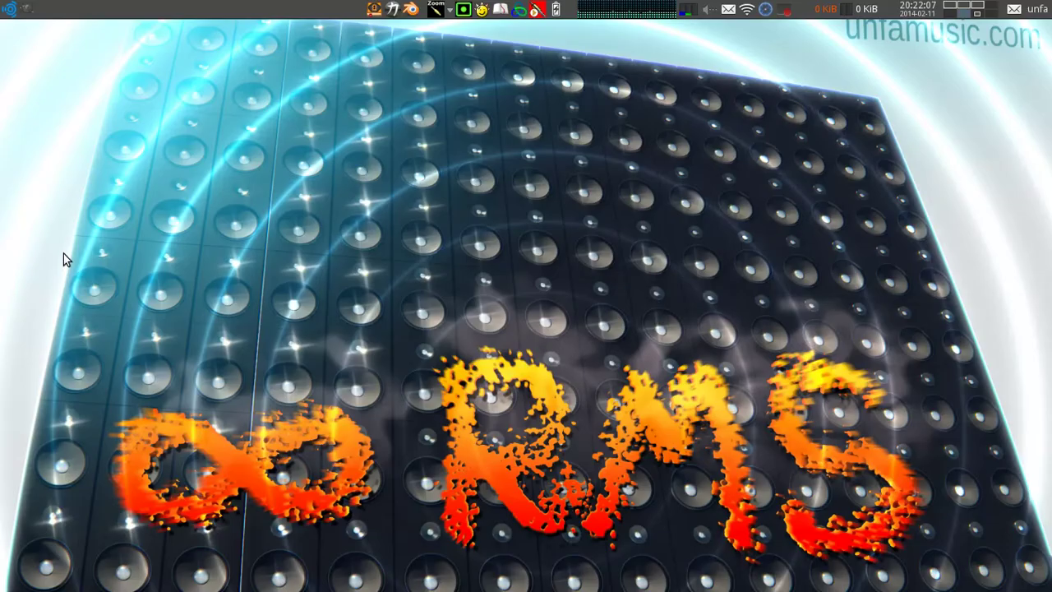
pyautogui.click(25, 10)
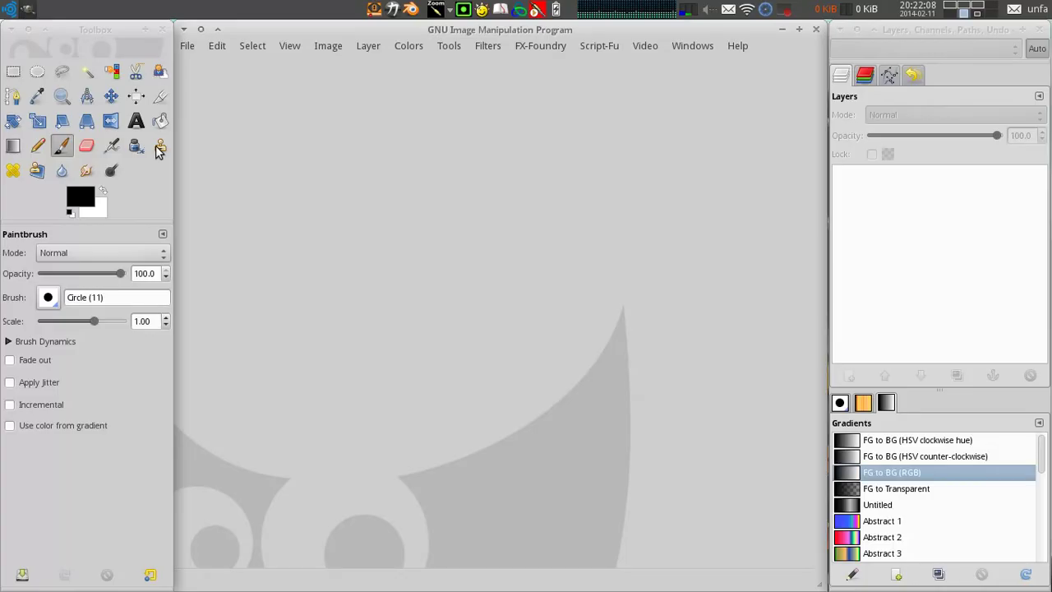
pyautogui.click(193, 48)
pyautogui.click(198, 63)
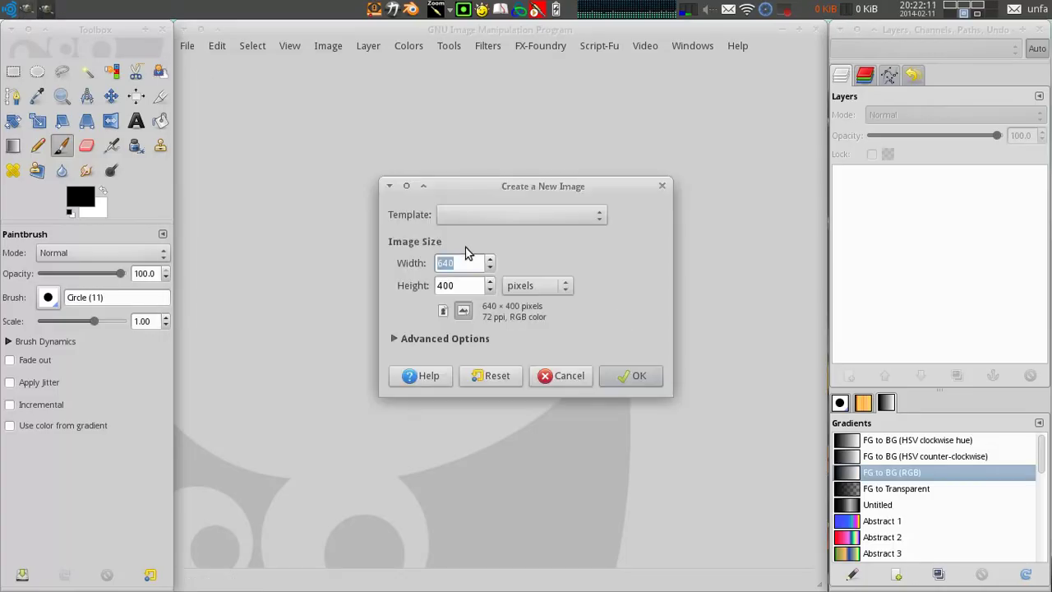
pyautogui.press('Tab')
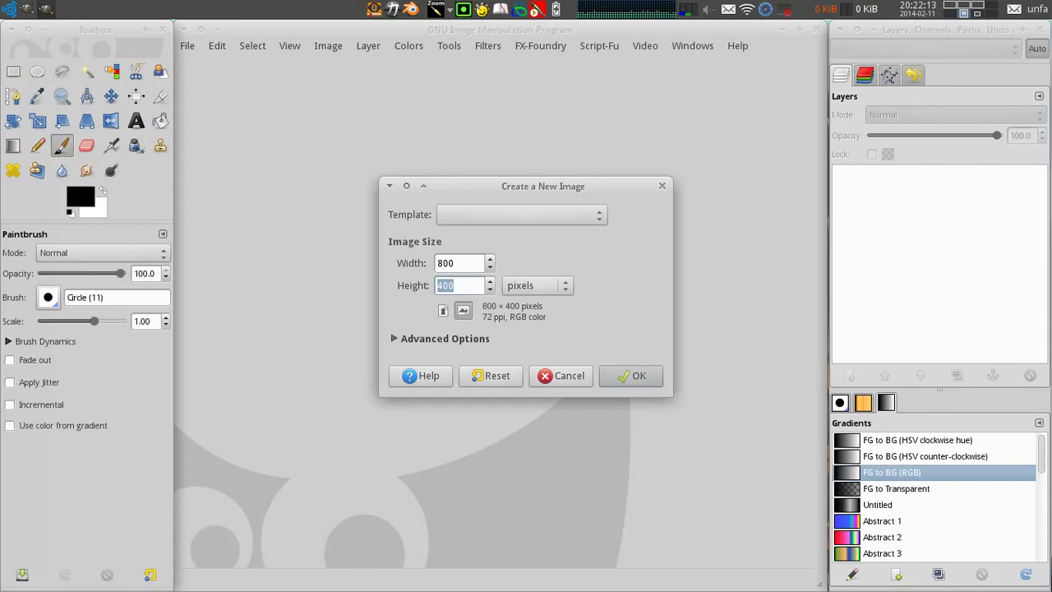
pyautogui.write('600')
pyautogui.press('Return')
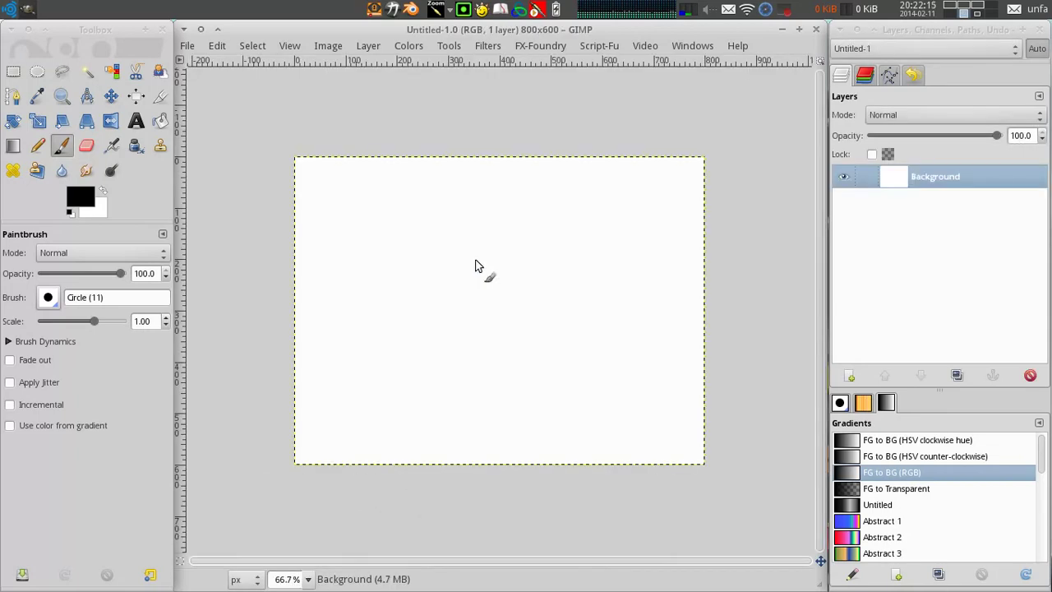
# Step: View the canvas at 100% and raise the paintbrush scale to 5.01
pyautogui.press('1')
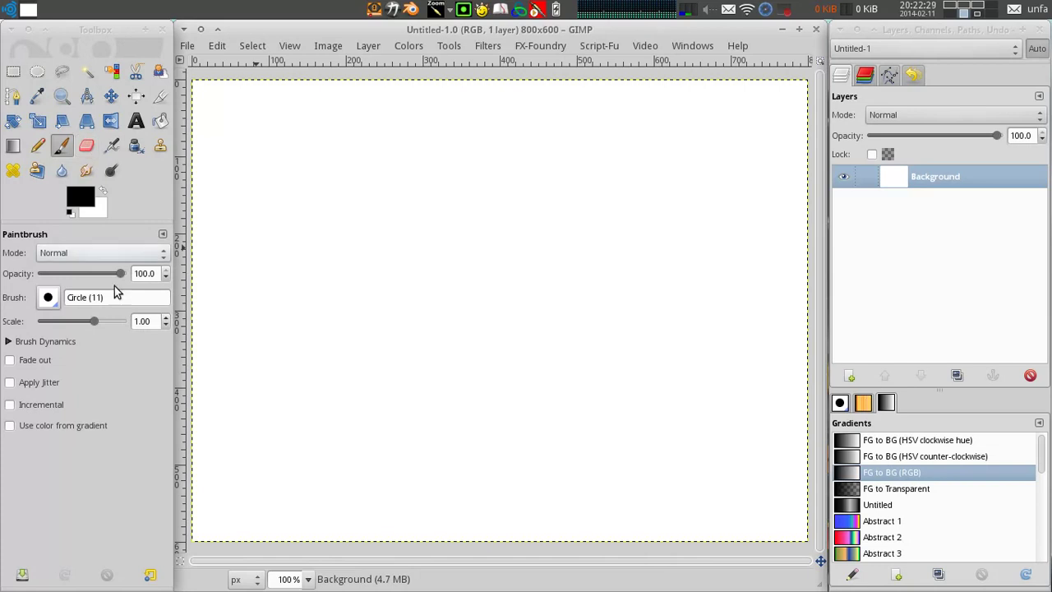
pyautogui.moveTo(104, 325); pyautogui.dragTo(112, 327)
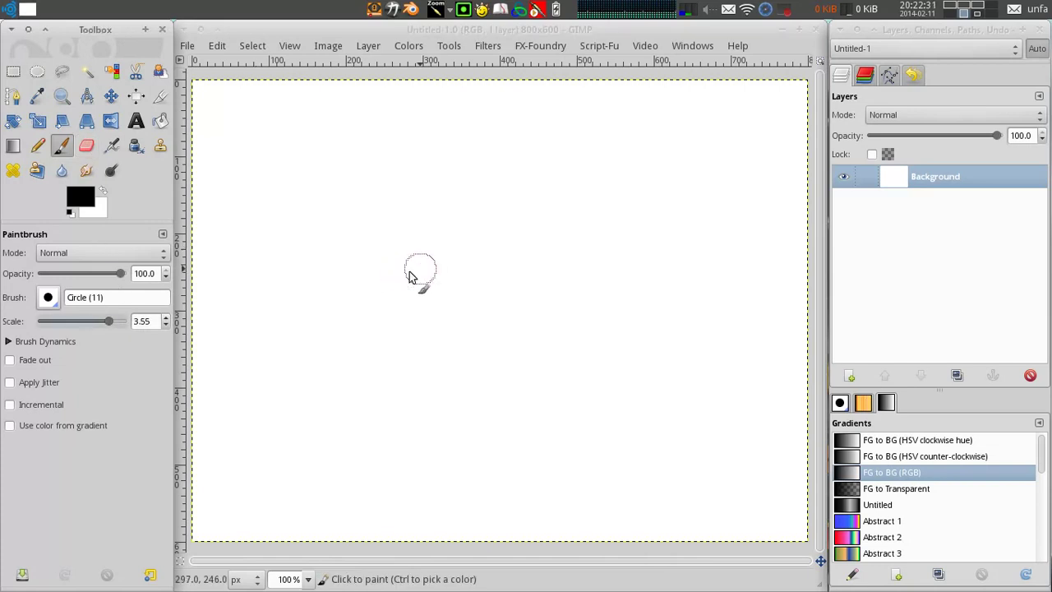
pyautogui.click(115, 326)
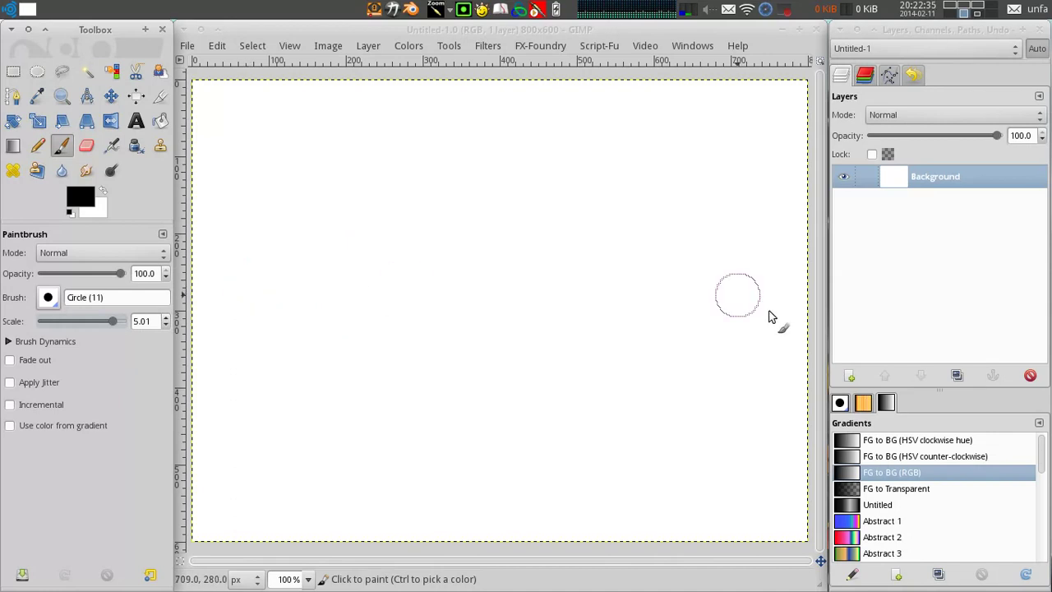
# Step: Add a transparent layer and fill the Background layer with dark grey 4d4d4d
pyautogui.click(849, 375)
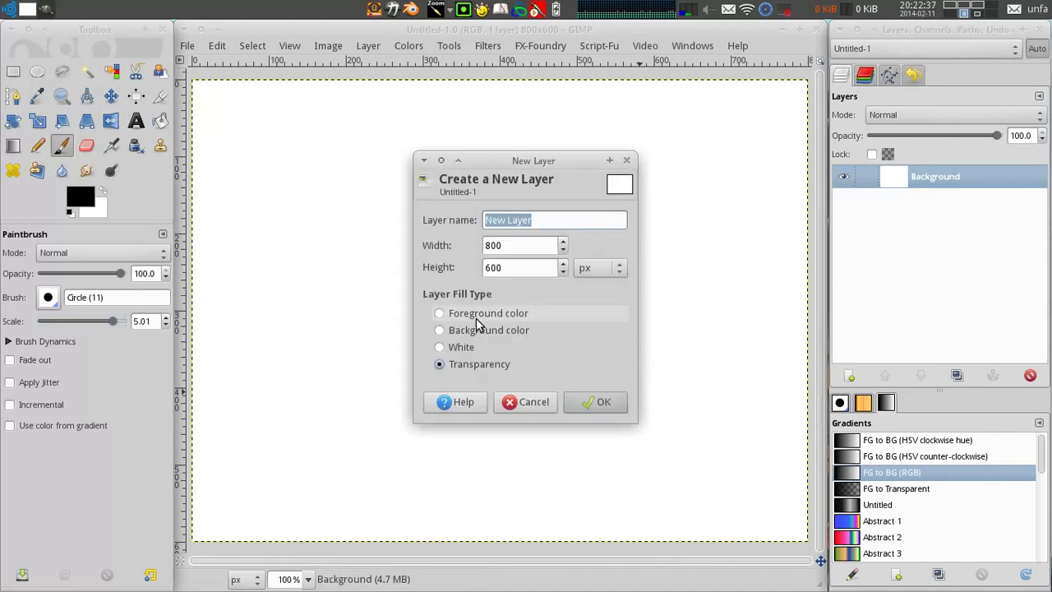
pyautogui.click(612, 403)
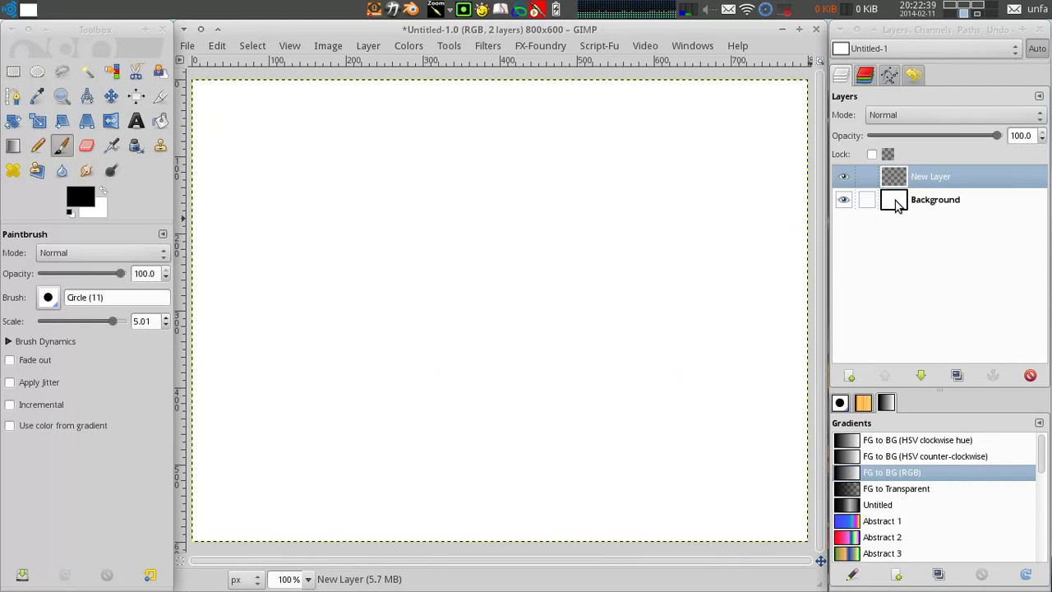
pyautogui.click(894, 201)
pyautogui.click(87, 207)
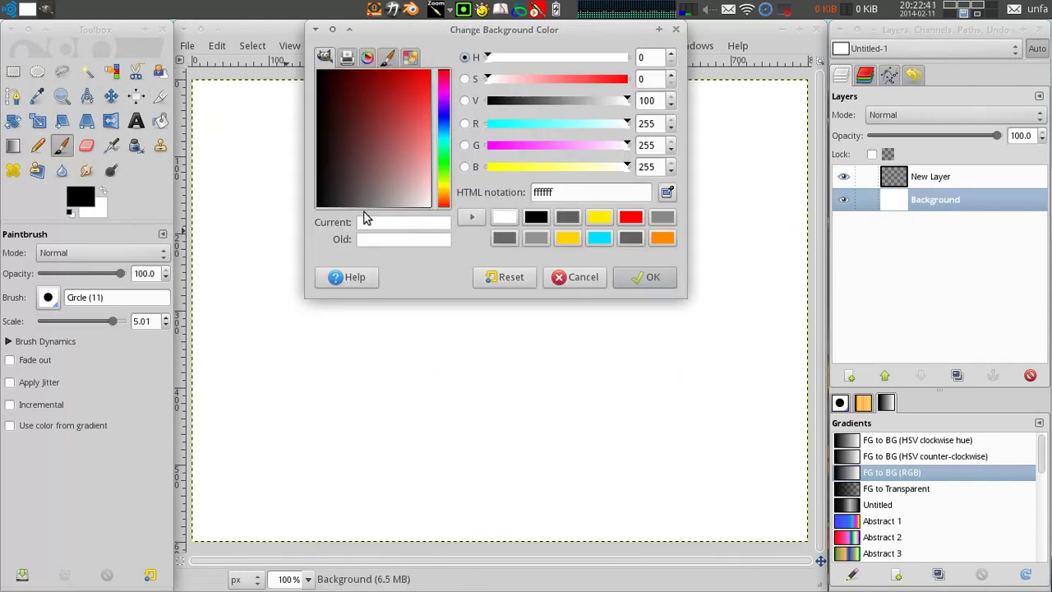
pyautogui.moveTo(352, 99); pyautogui.dragTo(352, 166)
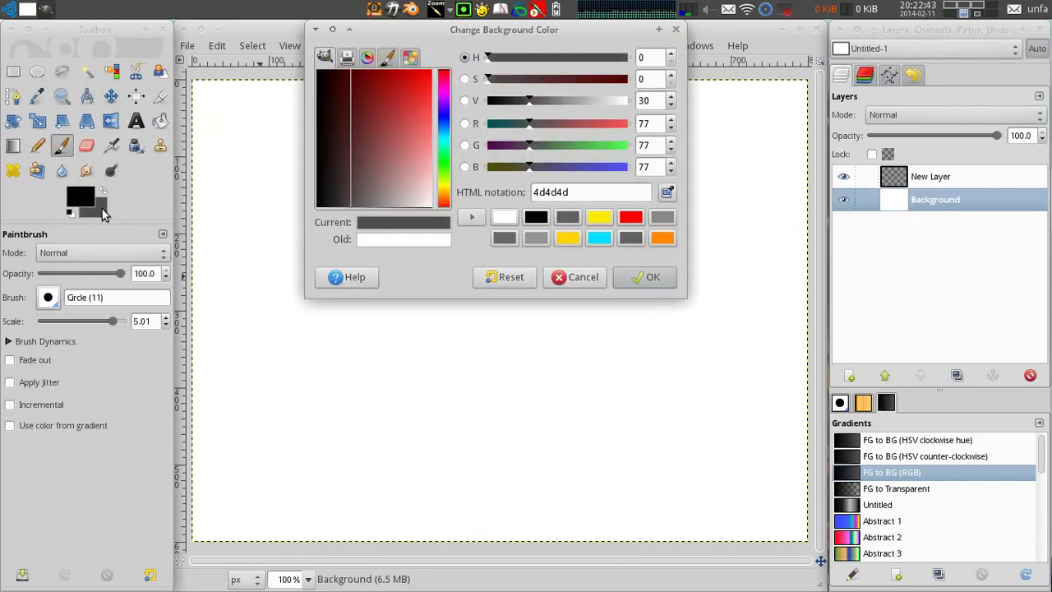
pyautogui.press('Return')
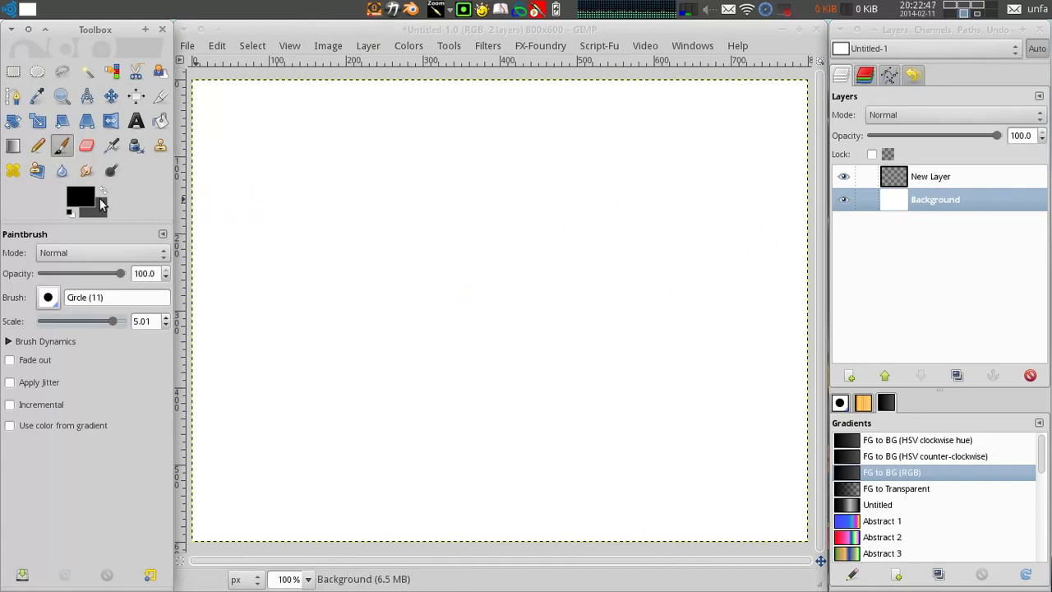
pyautogui.moveTo(105, 212); pyautogui.dragTo(369, 308)
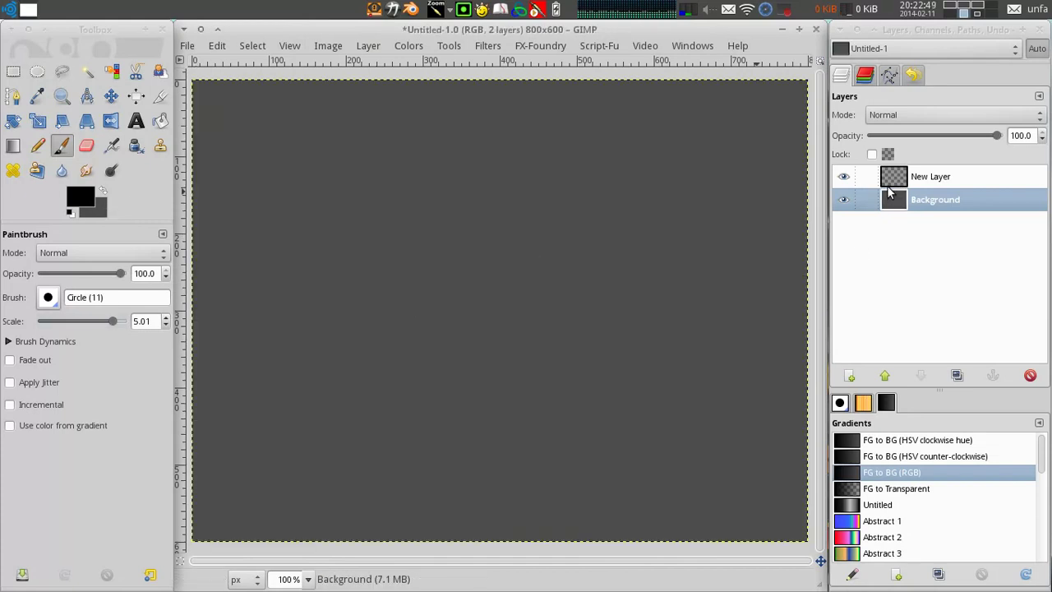
# Step: Paint a thick black '+1' with brush strokes on New Layer
pyautogui.press('pageup')
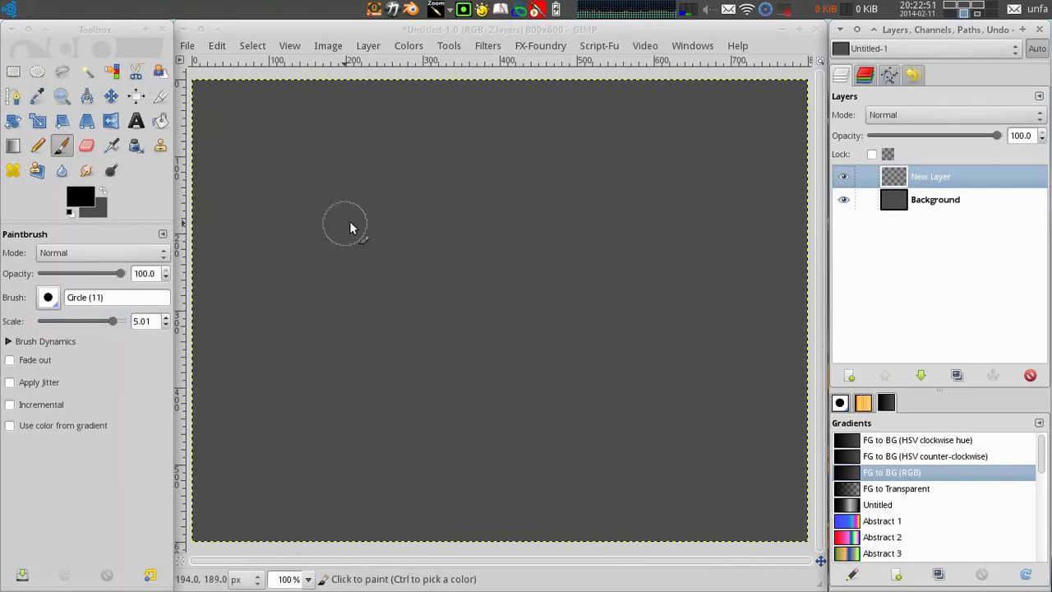
pyautogui.moveTo(251, 293); pyautogui.dragTo(454, 292)
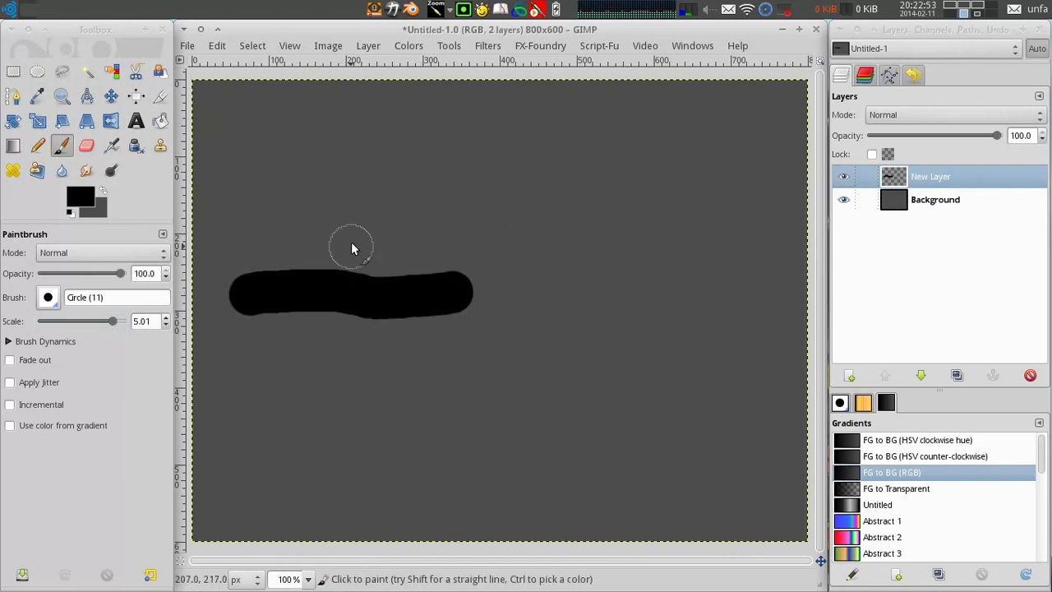
pyautogui.moveTo(354, 224); pyautogui.dragTo(356, 397)
pyautogui.moveTo(513, 233)
pyautogui.mouseDown()
pyautogui.moveTo(641, 141)
pyautogui.moveTo(630, 415)
pyautogui.mouseUp()
pyautogui.moveTo(481, 433)
pyautogui.mouseDown()
pyautogui.moveTo(740, 434)
pyautogui.moveTo(714, 450)
pyautogui.moveTo(735, 432)
pyautogui.mouseUp()
pyautogui.click(488, 47)
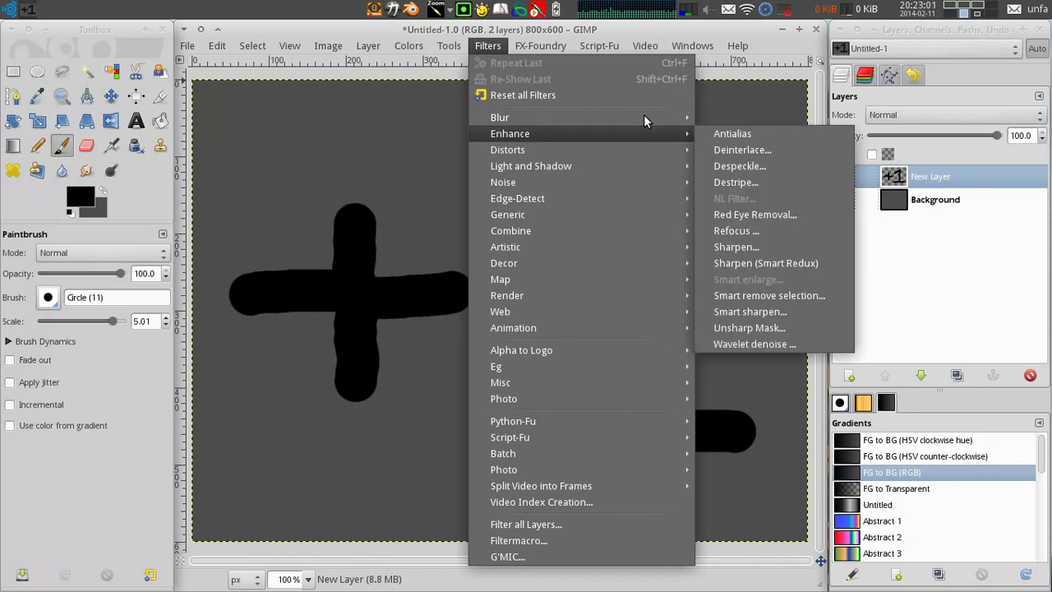
# Step: Apply a 40 px Gaussian Blur to the painted black '+1' strokes
pyautogui.moveTo(649, 117)
pyautogui.click(743, 151)
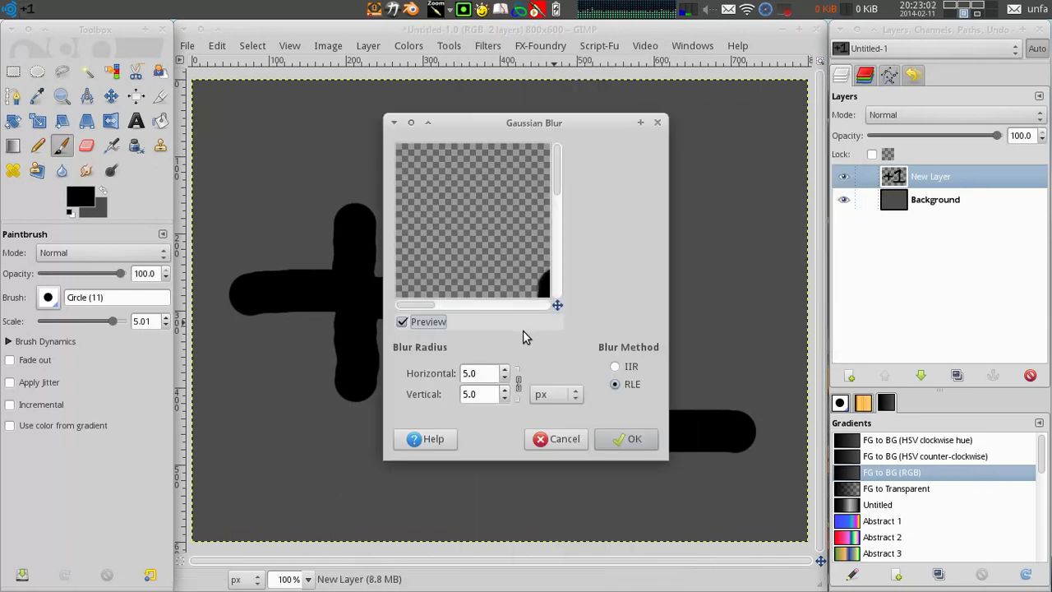
pyautogui.click(504, 369)
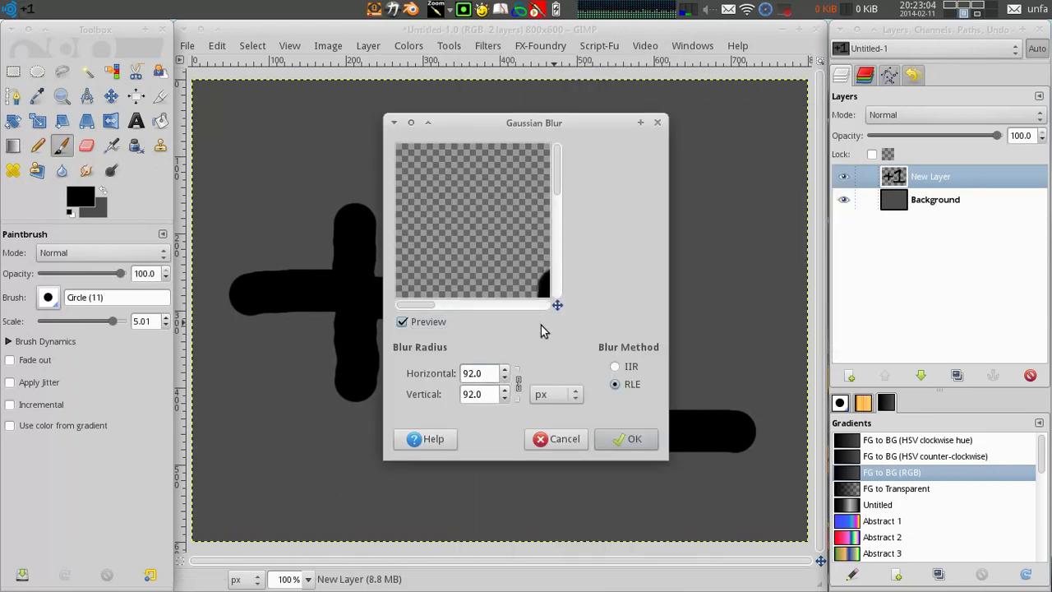
pyautogui.moveTo(557, 304)
pyautogui.mouseDown()
pyautogui.moveTo(576, 321)
pyautogui.moveTo(528, 346)
pyautogui.mouseUp()
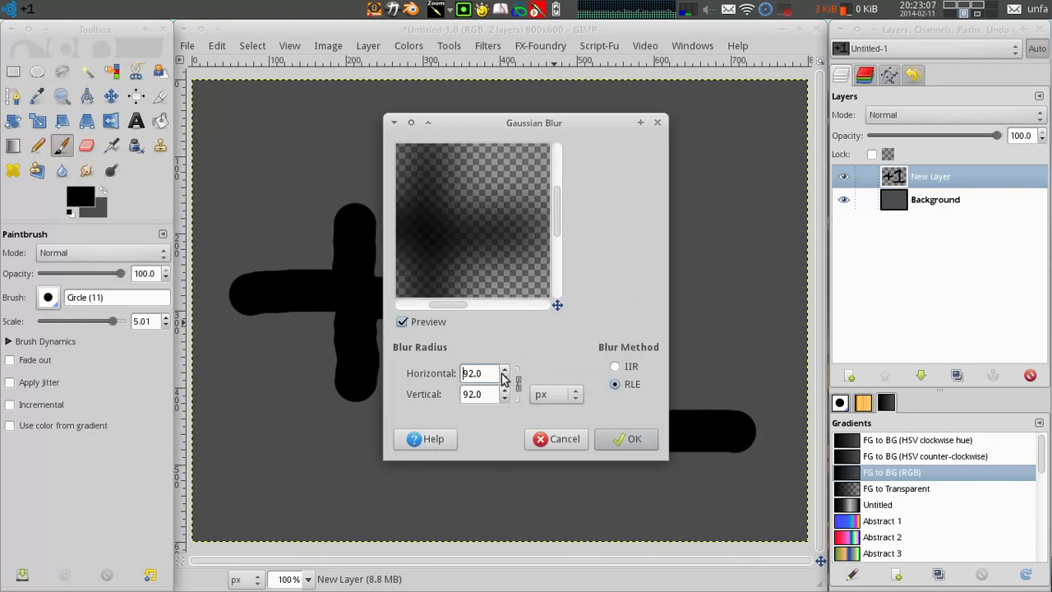
pyautogui.scroll(-12, 503, 376)
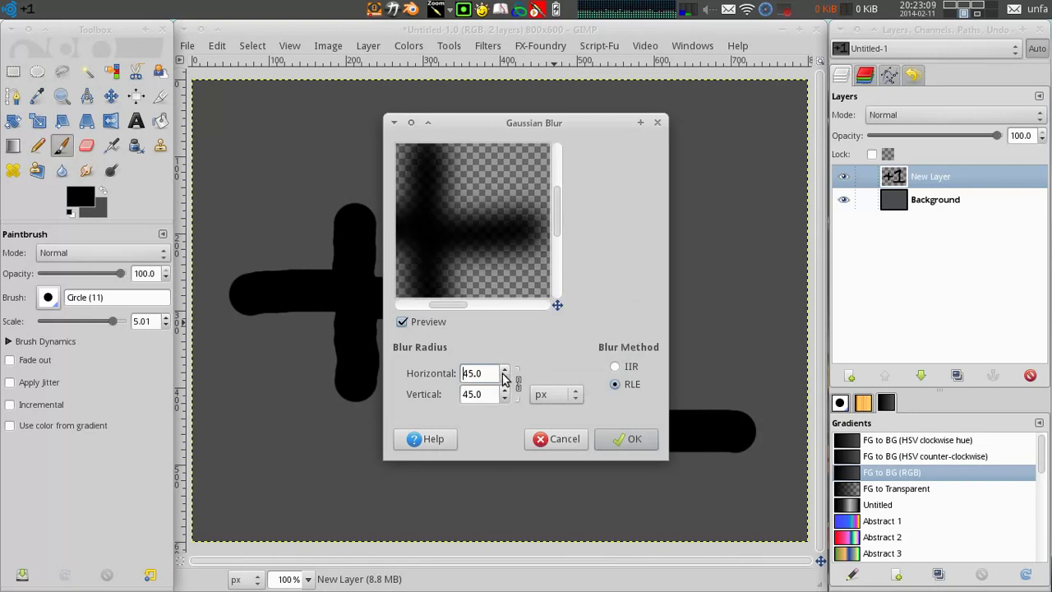
pyautogui.click(623, 437)
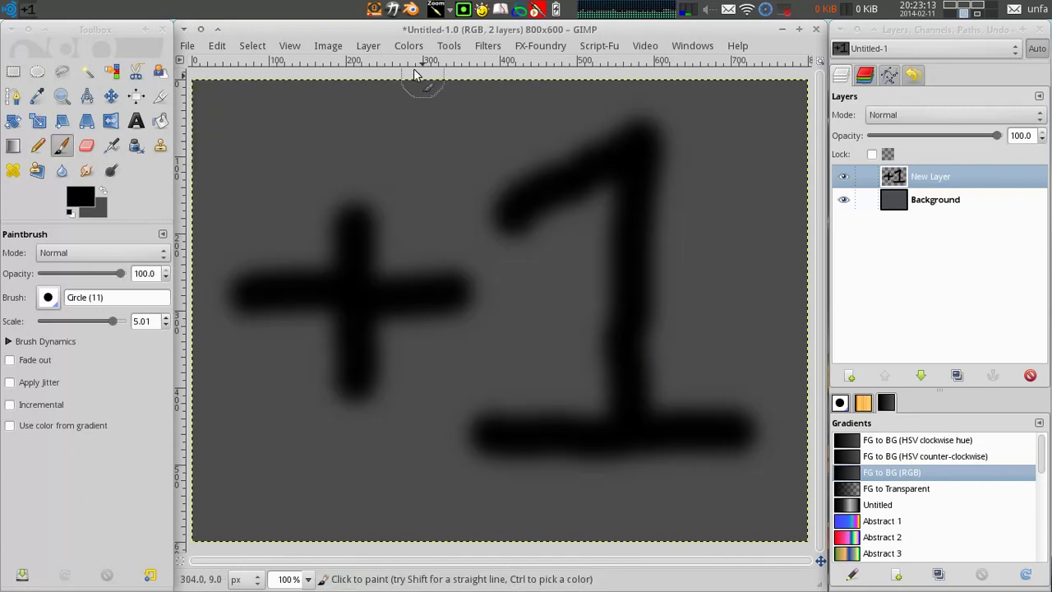
# Step: Steepen the Alpha channel in Curves so the blurred '+1' becomes solid, rounded black shapes
pyautogui.click(409, 46)
pyautogui.click(462, 160)
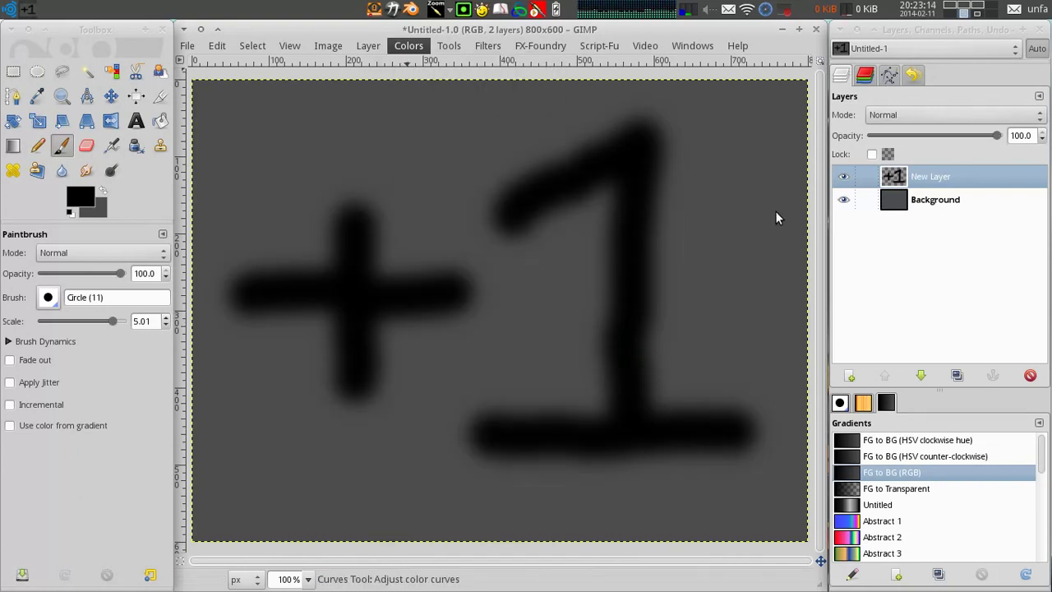
pyautogui.moveTo(937, 159); pyautogui.dragTo(932, 148)
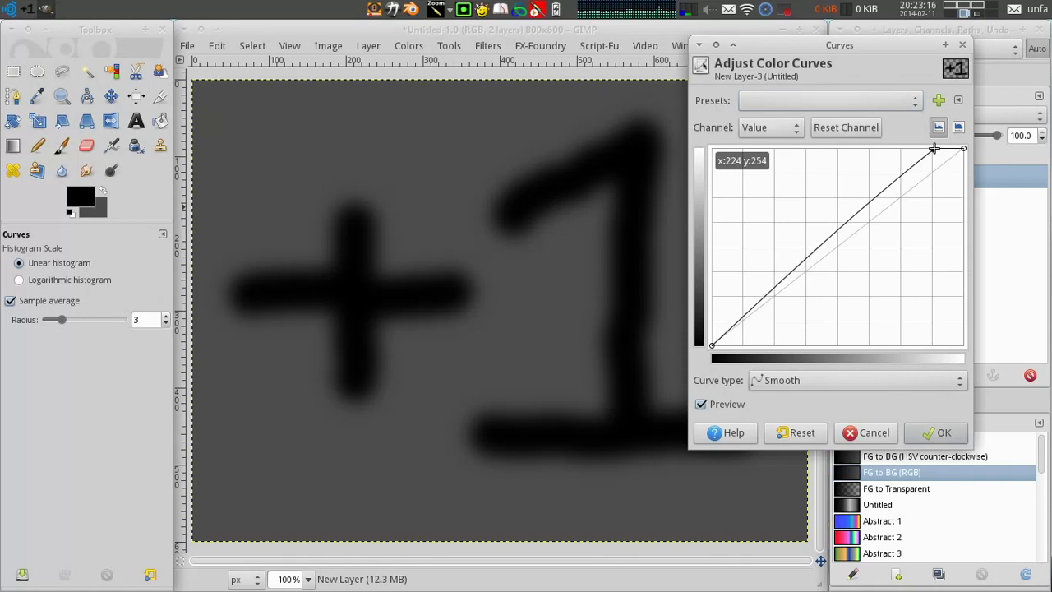
pyautogui.click(755, 129)
pyautogui.click(769, 203)
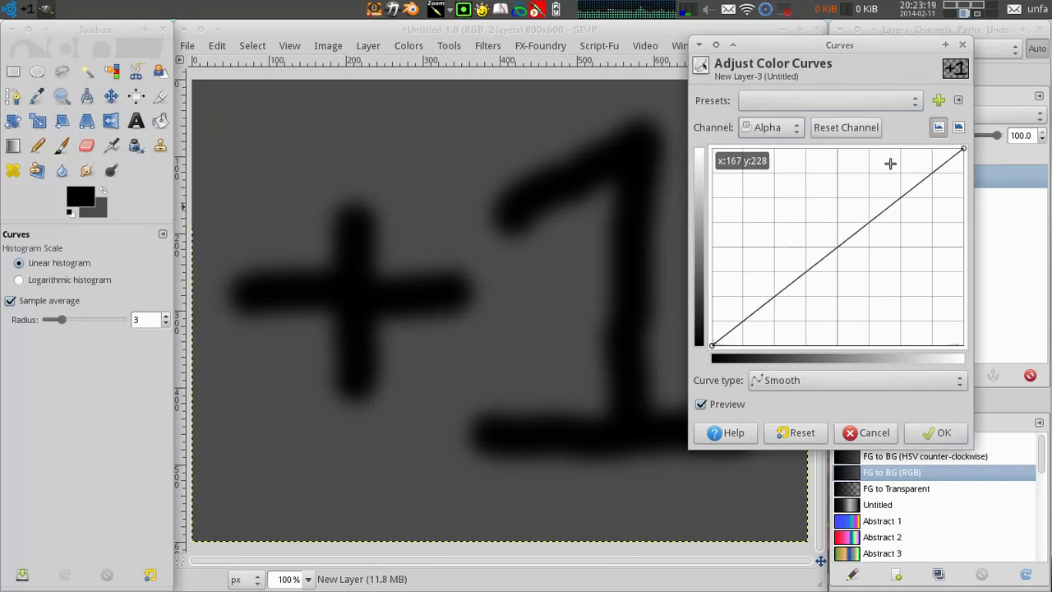
pyautogui.click(949, 152)
pyautogui.moveTo(937, 144); pyautogui.dragTo(890, 131)
pyautogui.moveTo(747, 275); pyautogui.dragTo(746, 370)
pyautogui.moveTo(889, 149); pyautogui.dragTo(861, 127)
pyautogui.moveTo(745, 345); pyautogui.dragTo(768, 345)
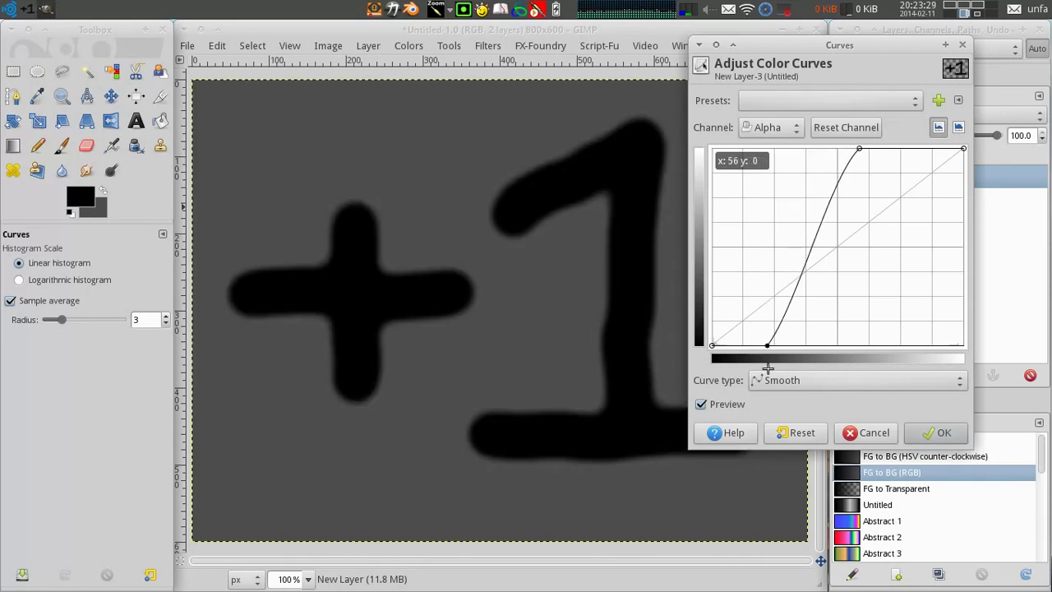
pyautogui.moveTo(848, 148); pyautogui.dragTo(795, 141)
pyautogui.click(937, 433)
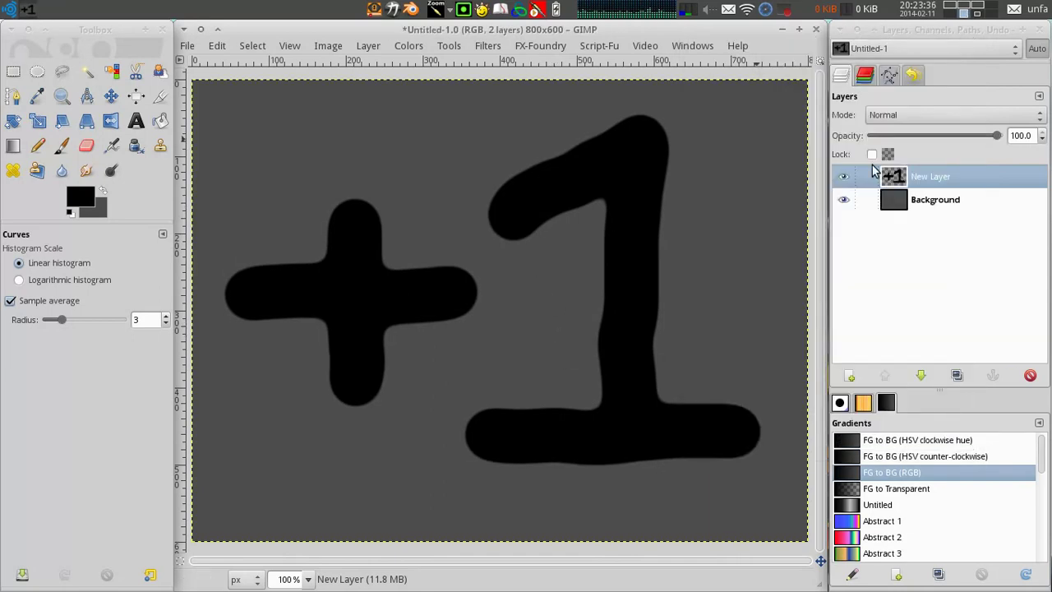
# Step: Add a new layer named Warp
pyautogui.click(852, 375)
pyautogui.write('Warp')
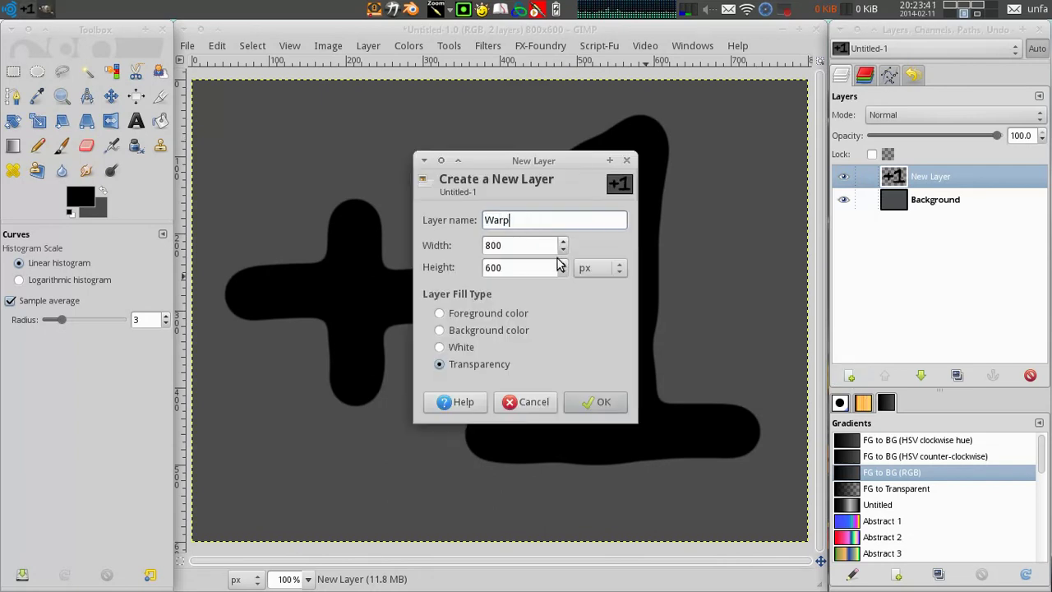
pyautogui.press('Return')
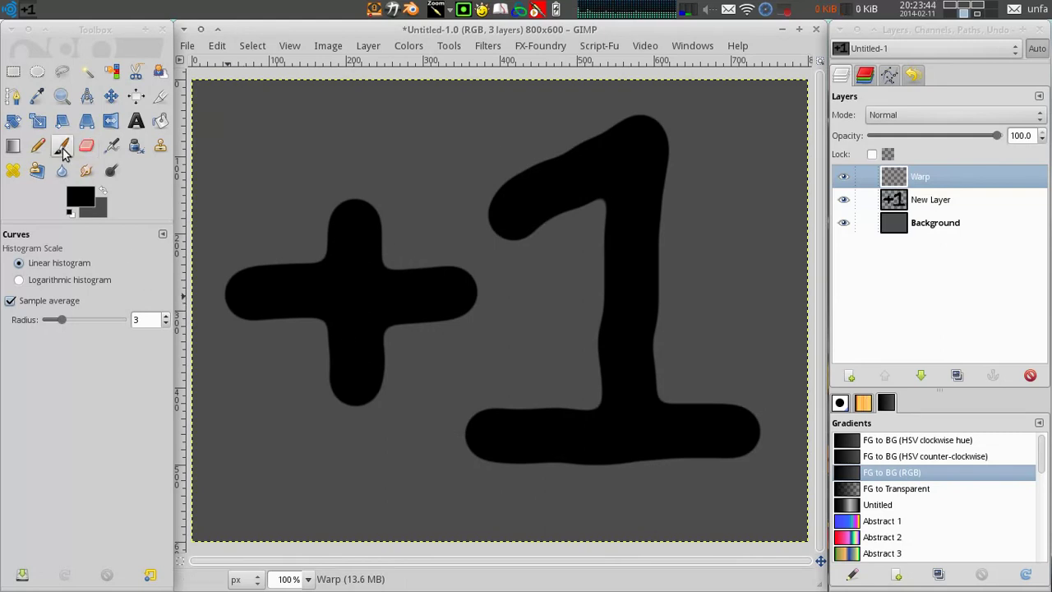
# Step: Set up a small, low-opacity paintbrush with white background colour, Incremental and Jitter 50
pyautogui.click(63, 147)
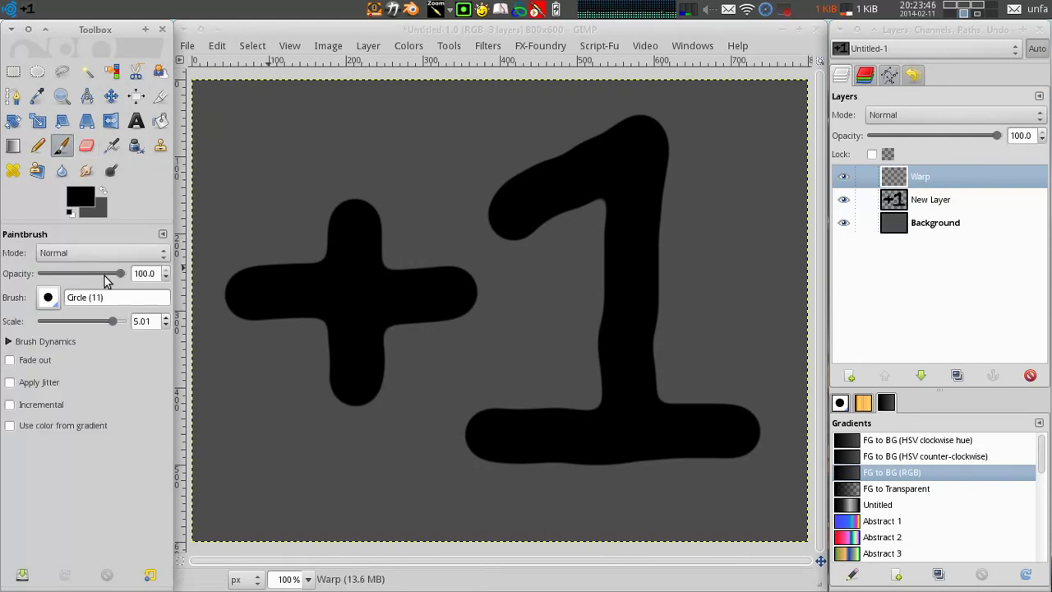
pyautogui.moveTo(109, 321)
pyautogui.mouseDown()
pyautogui.moveTo(87, 322)
pyautogui.moveTo(105, 327)
pyautogui.mouseUp()
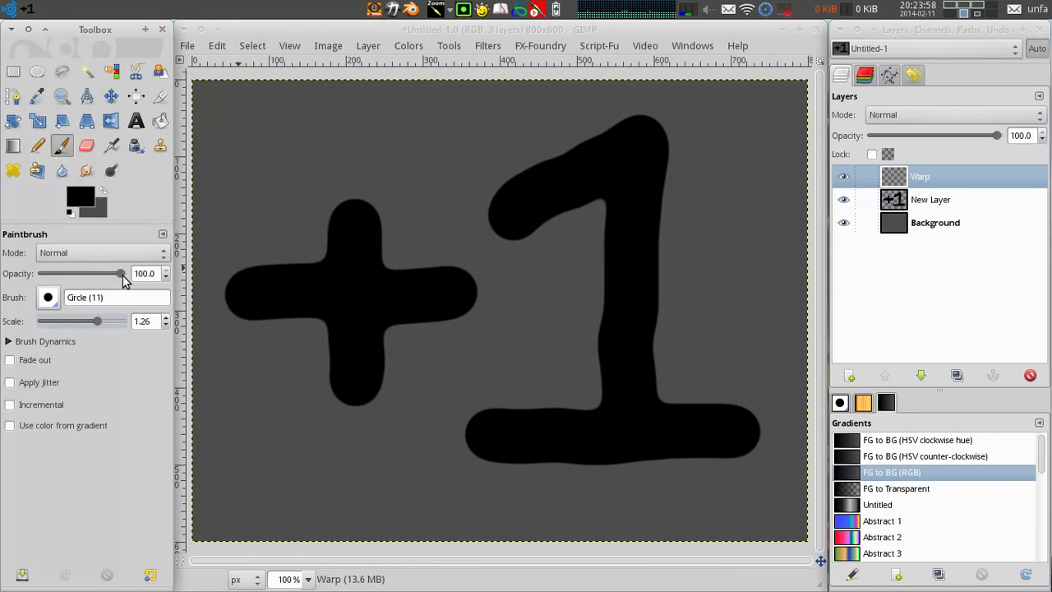
pyautogui.moveTo(123, 273); pyautogui.dragTo(77, 275)
pyautogui.click(105, 210)
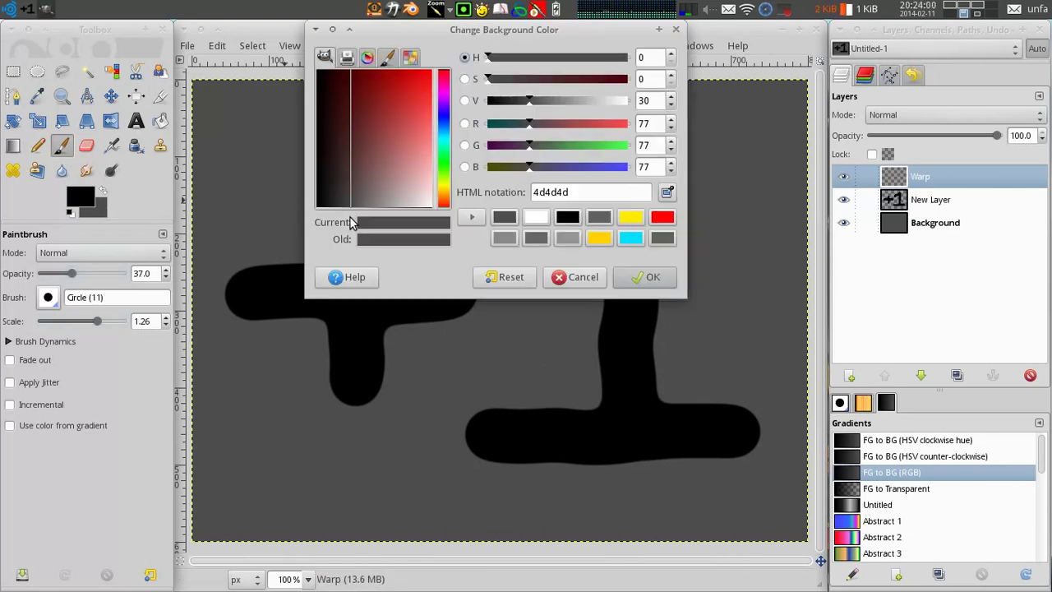
pyautogui.write('ffffff')
pyautogui.click(643, 278)
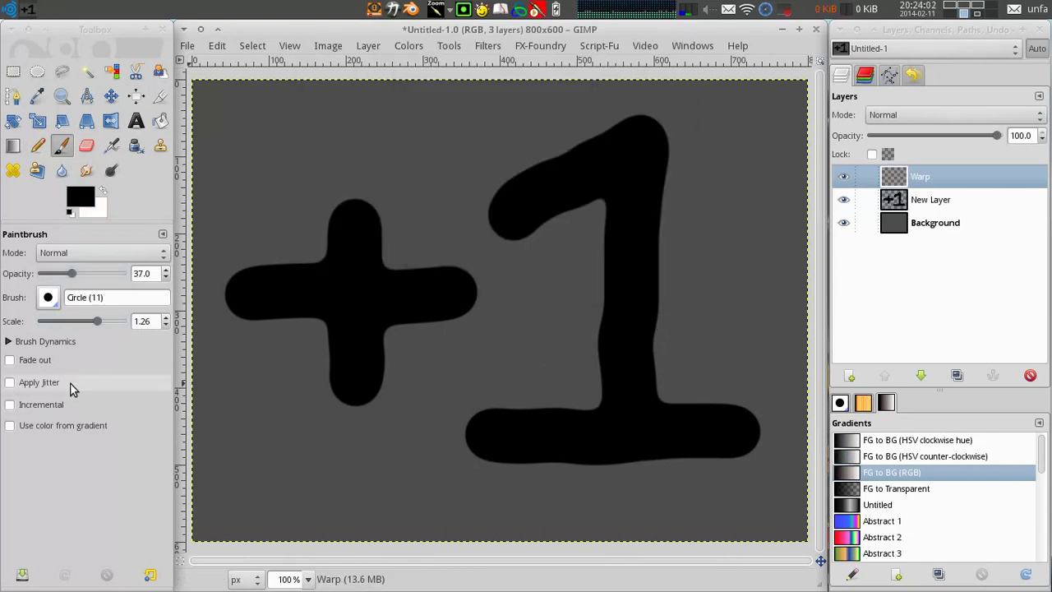
pyautogui.click(48, 404)
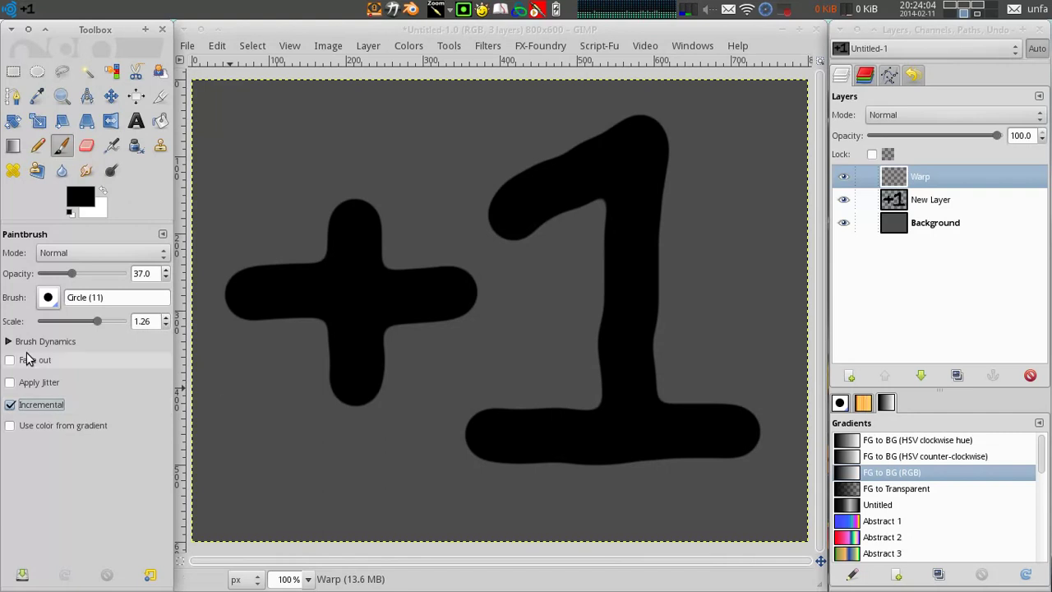
pyautogui.click(39, 383)
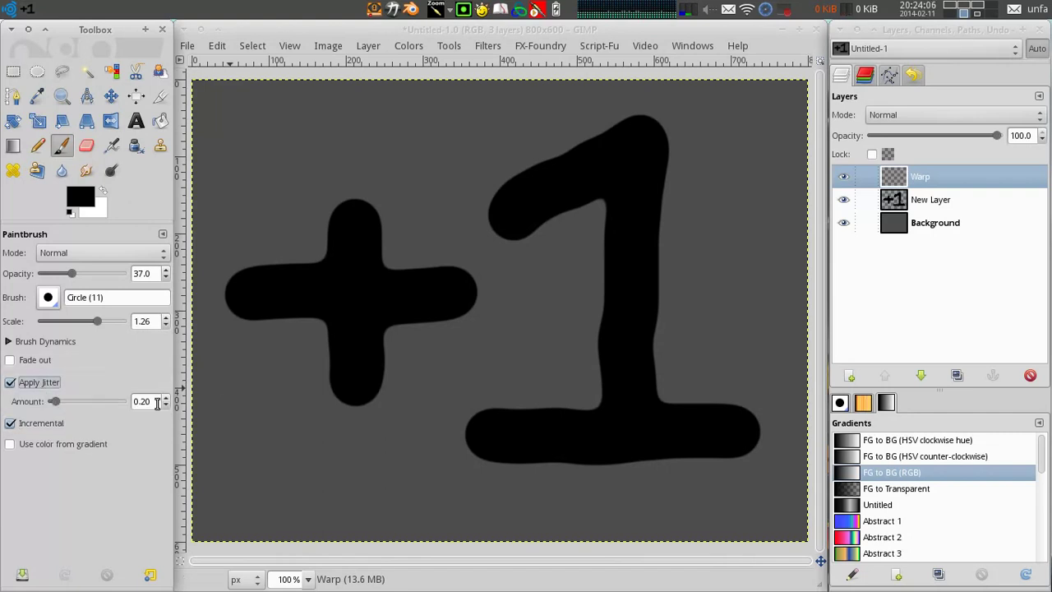
pyautogui.write('50')
pyautogui.press('Return')
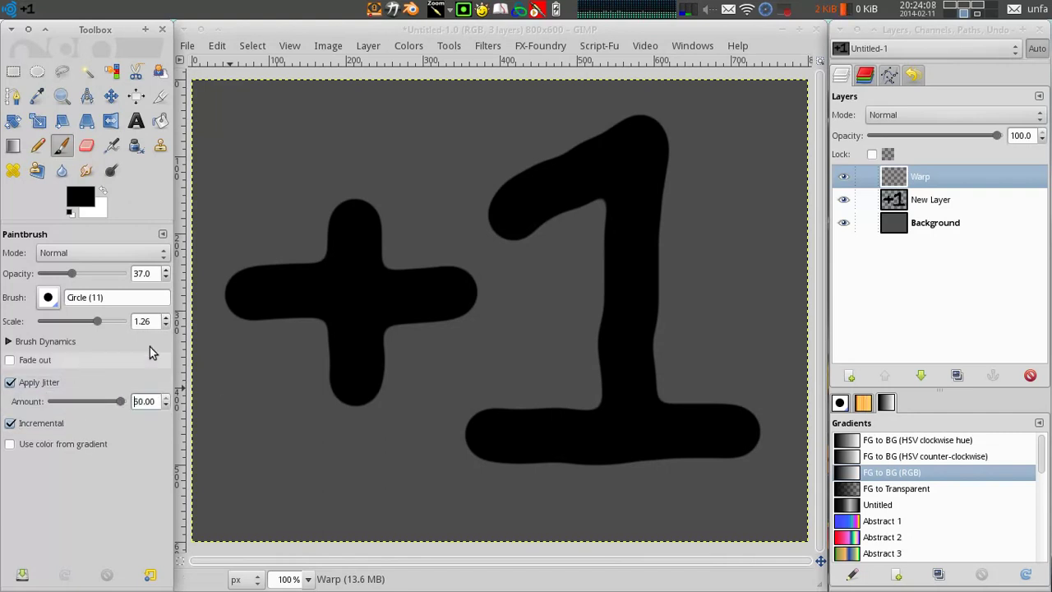
# Step: Scatter alternating black and white dots of varying opacity across the Warp layer
pyautogui.moveTo(355, 294)
pyautogui.mouseDown()
pyautogui.moveTo(630, 305)
pyautogui.moveTo(353, 305)
pyautogui.moveTo(601, 281)
pyautogui.moveTo(478, 265)
pyautogui.moveTo(744, 155)
pyautogui.moveTo(687, 274)
pyautogui.moveTo(258, 215)
pyautogui.mouseUp()
pyautogui.moveTo(357, 372); pyautogui.dragTo(247, 288)
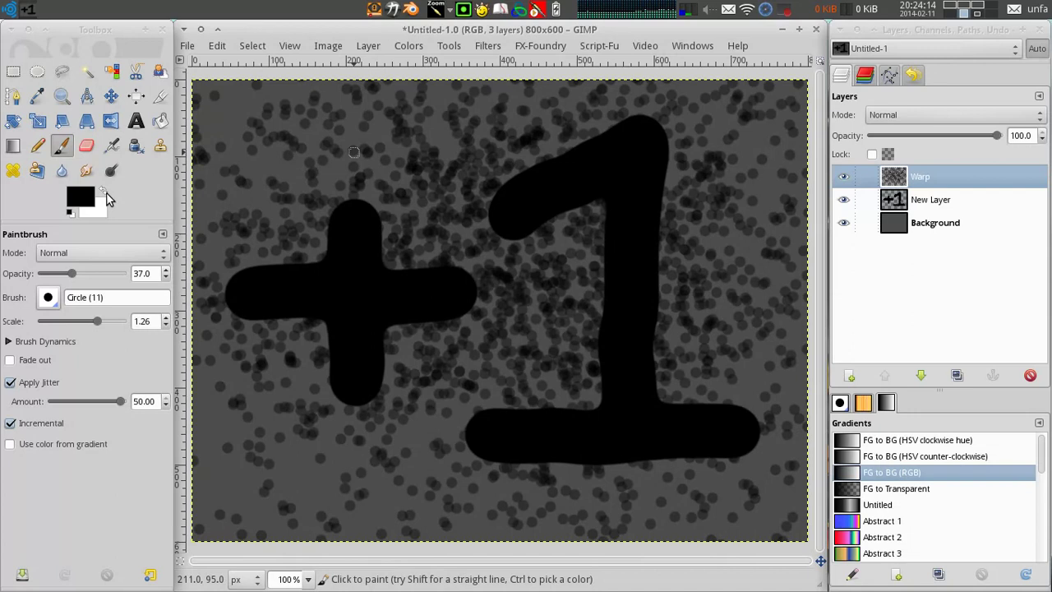
pyautogui.click(103, 190)
pyautogui.moveTo(206, 213)
pyautogui.mouseDown()
pyautogui.moveTo(415, 242)
pyautogui.moveTo(649, 208)
pyautogui.moveTo(600, 370)
pyautogui.moveTo(360, 275)
pyautogui.moveTo(631, 183)
pyautogui.moveTo(320, 226)
pyautogui.mouseUp()
pyautogui.moveTo(78, 281); pyautogui.dragTo(156, 280)
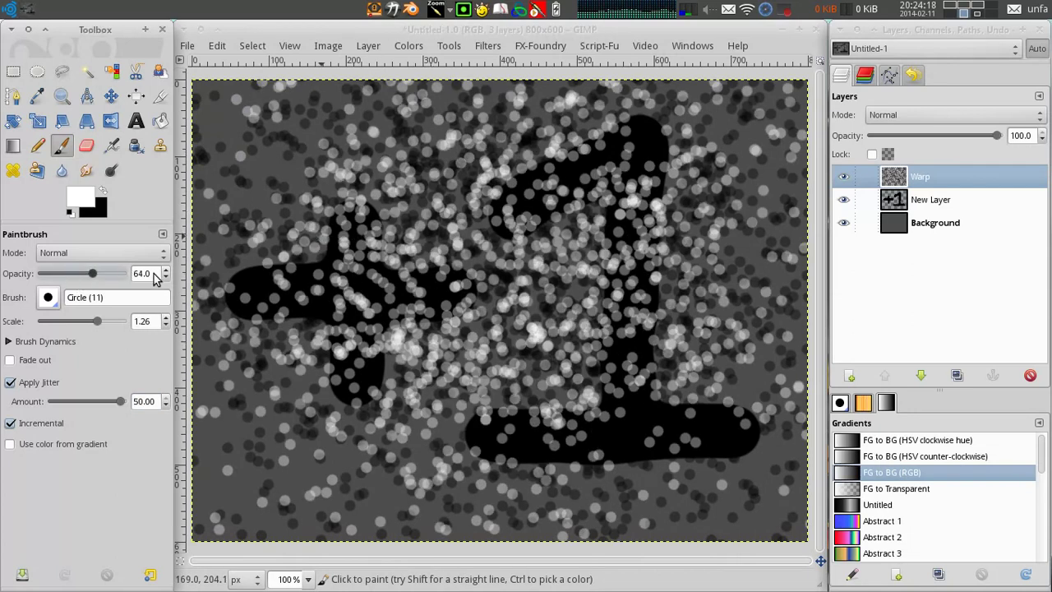
pyautogui.moveTo(562, 252); pyautogui.dragTo(378, 296)
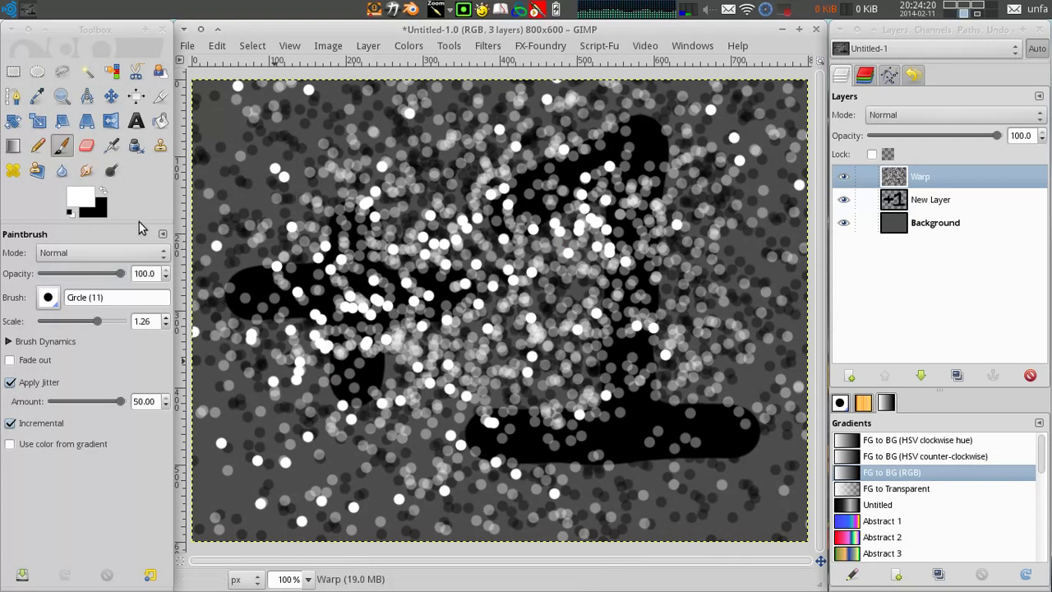
pyautogui.click(103, 190)
pyautogui.moveTo(493, 213)
pyautogui.mouseDown()
pyautogui.moveTo(515, 323)
pyautogui.moveTo(591, 238)
pyautogui.mouseUp()
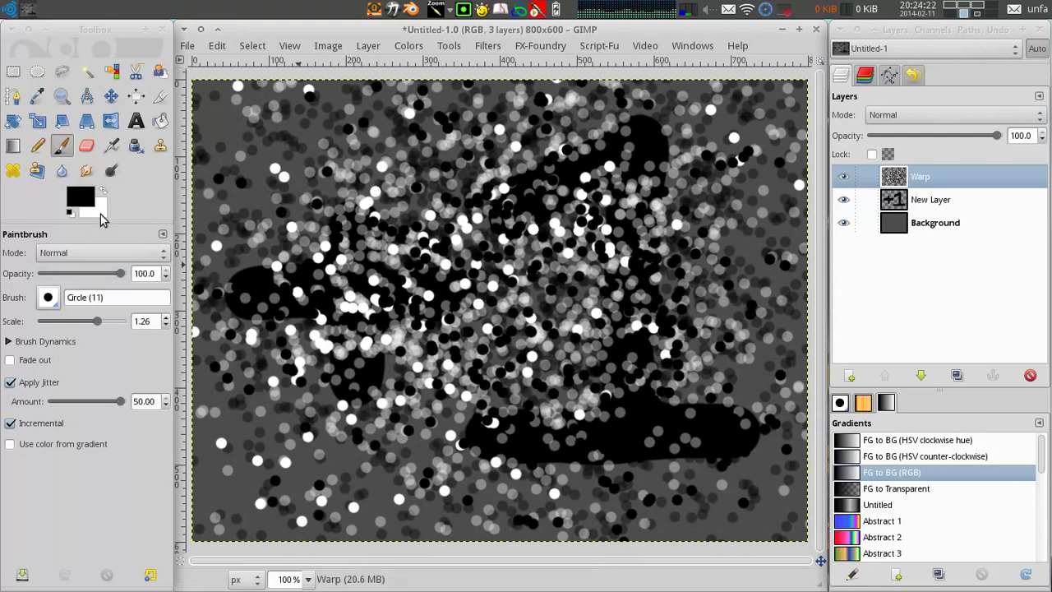
pyautogui.moveTo(105, 280); pyautogui.dragTo(47, 282)
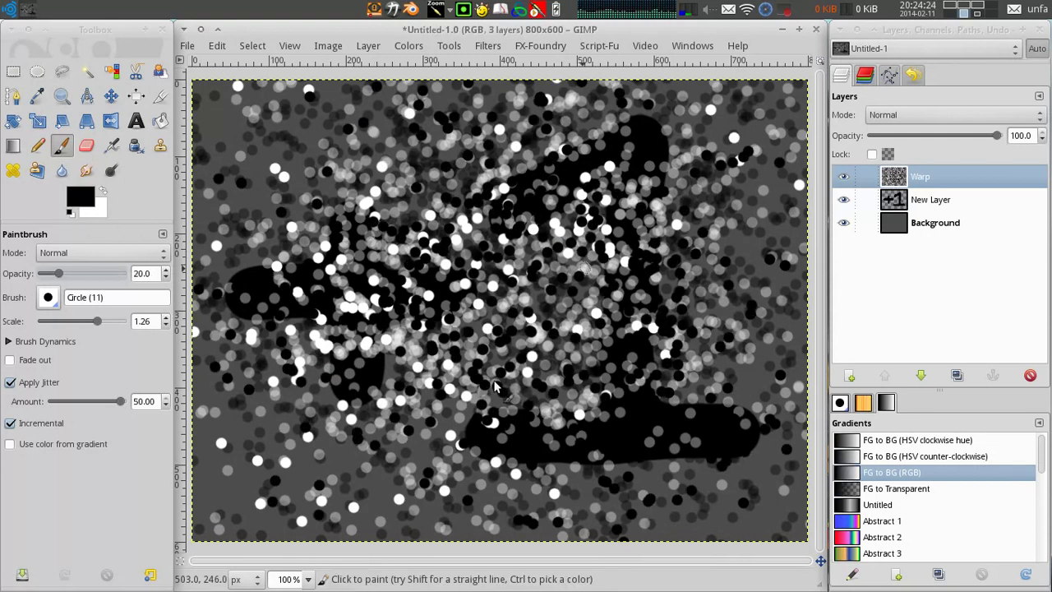
pyautogui.moveTo(402, 284)
pyautogui.mouseDown()
pyautogui.moveTo(301, 306)
pyautogui.moveTo(370, 264)
pyautogui.moveTo(445, 308)
pyautogui.moveTo(620, 315)
pyautogui.moveTo(657, 280)
pyautogui.mouseUp()
pyautogui.click(104, 191)
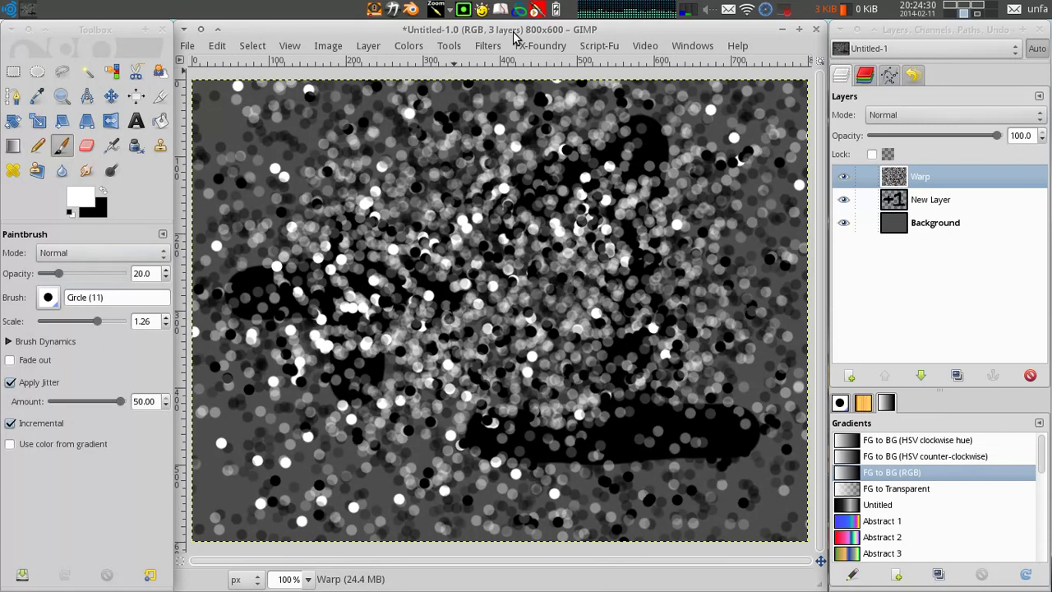
# Step: Blur the Warp dots with a 5 px Gaussian Blur and move New Layer above Warp
pyautogui.click(489, 46)
pyautogui.moveTo(558, 131)
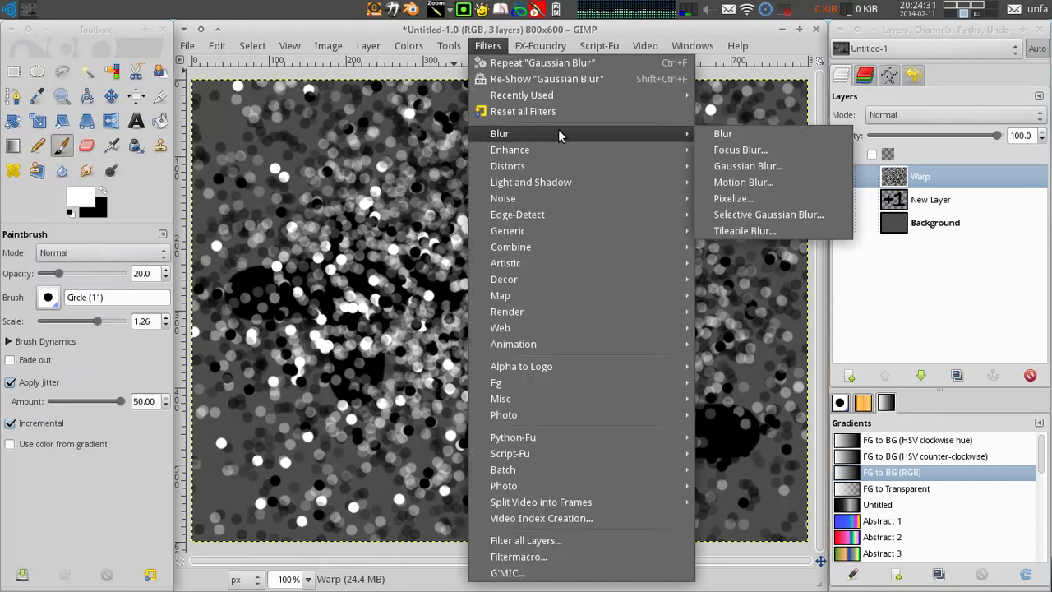
pyautogui.click(784, 172)
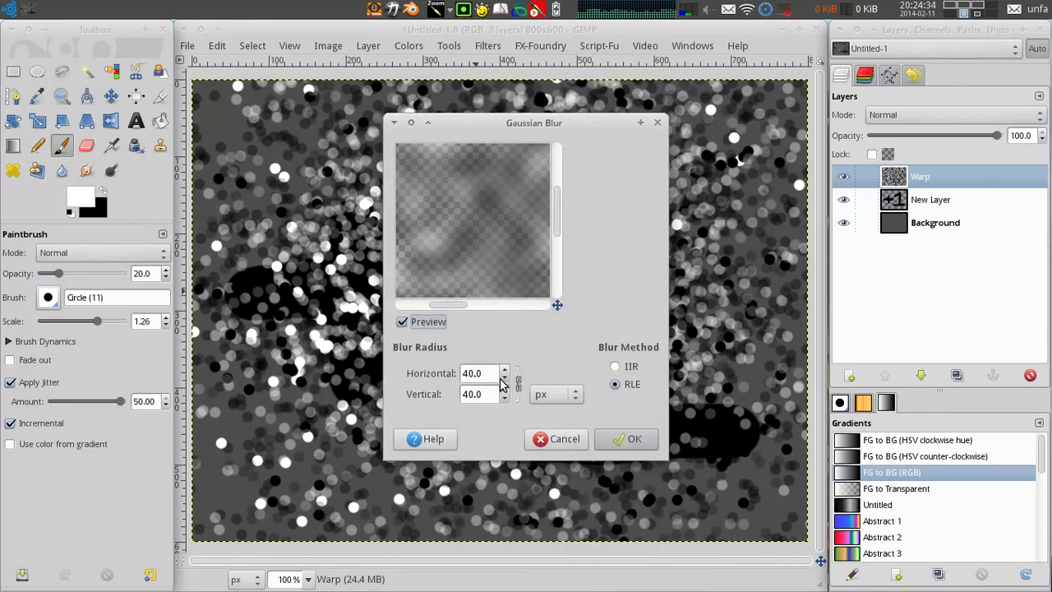
pyautogui.press('Tab')
pyautogui.write('5')
pyautogui.press('Tab')
pyautogui.write('5')
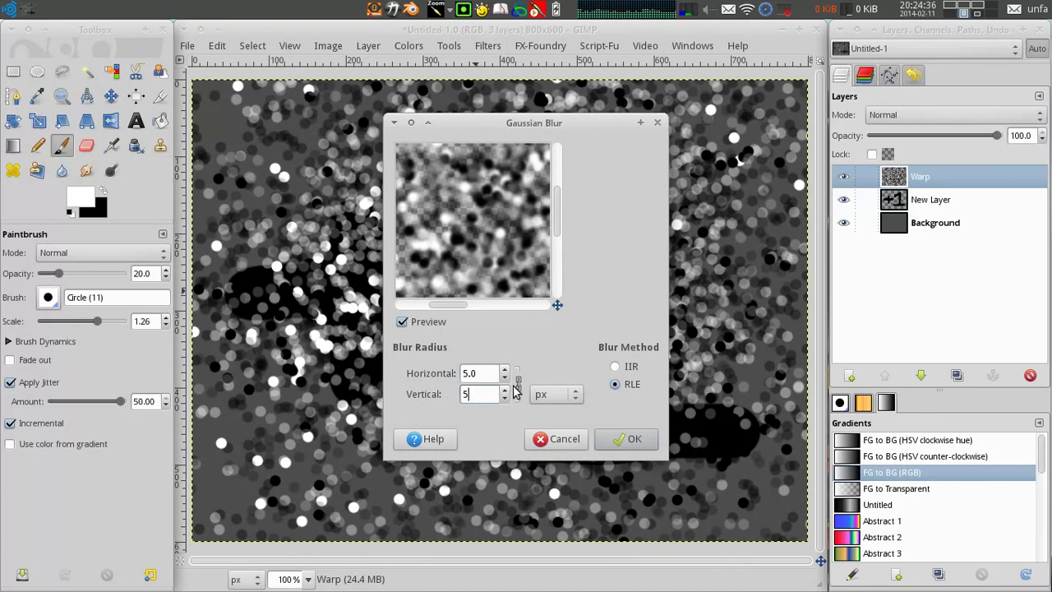
pyautogui.click(630, 439)
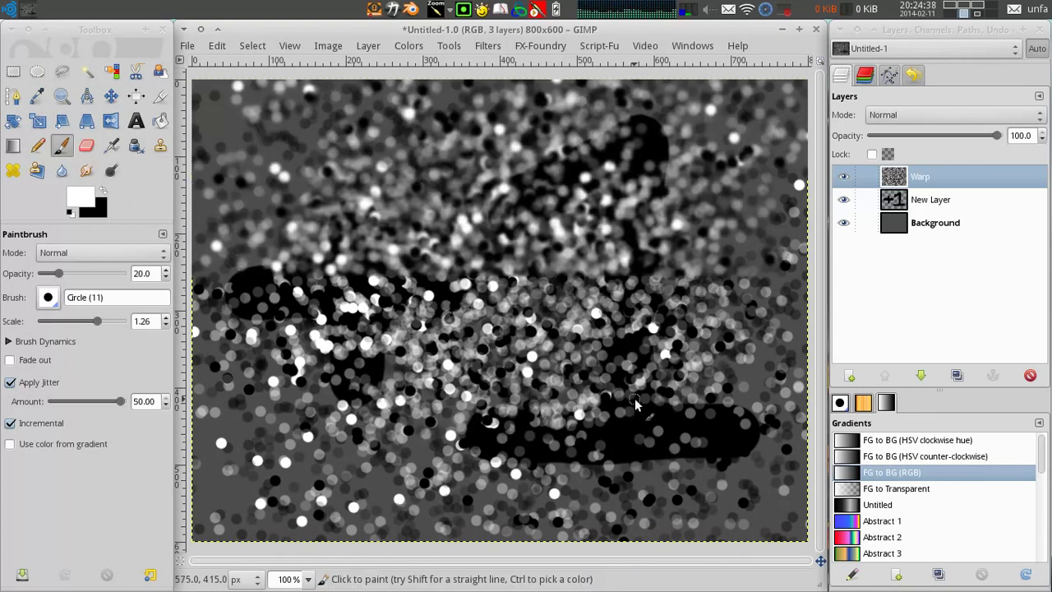
pyautogui.moveTo(894, 199)
pyautogui.mouseDown()
pyautogui.moveTo(903, 197)
pyautogui.moveTo(899, 170)
pyautogui.mouseUp()
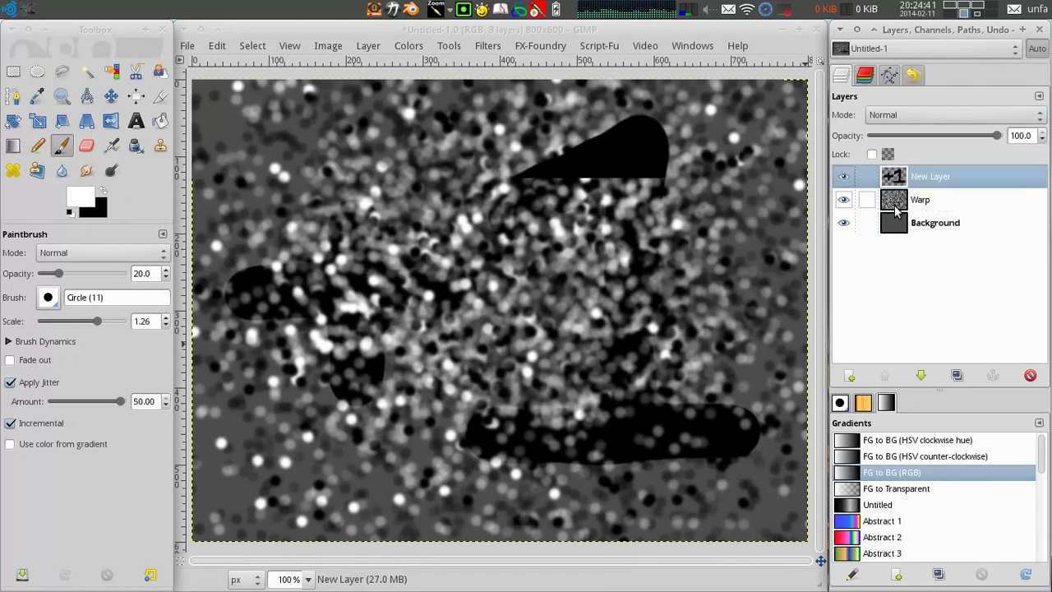
# Step: In Filters > Map > Displace, choose the Warp layer as both X and Y maps
pyautogui.click(493, 47)
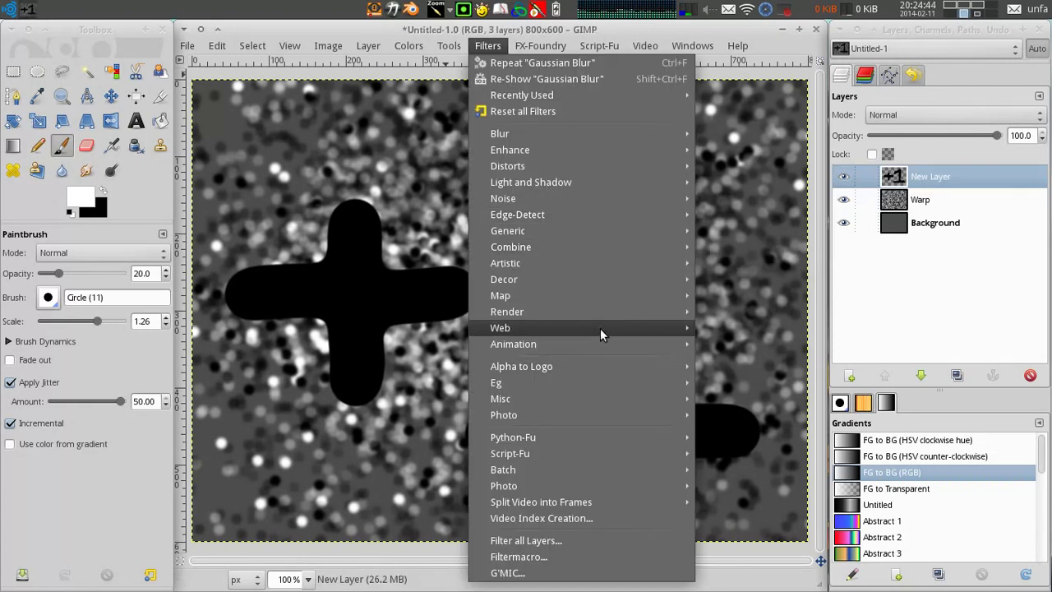
pyautogui.moveTo(605, 294)
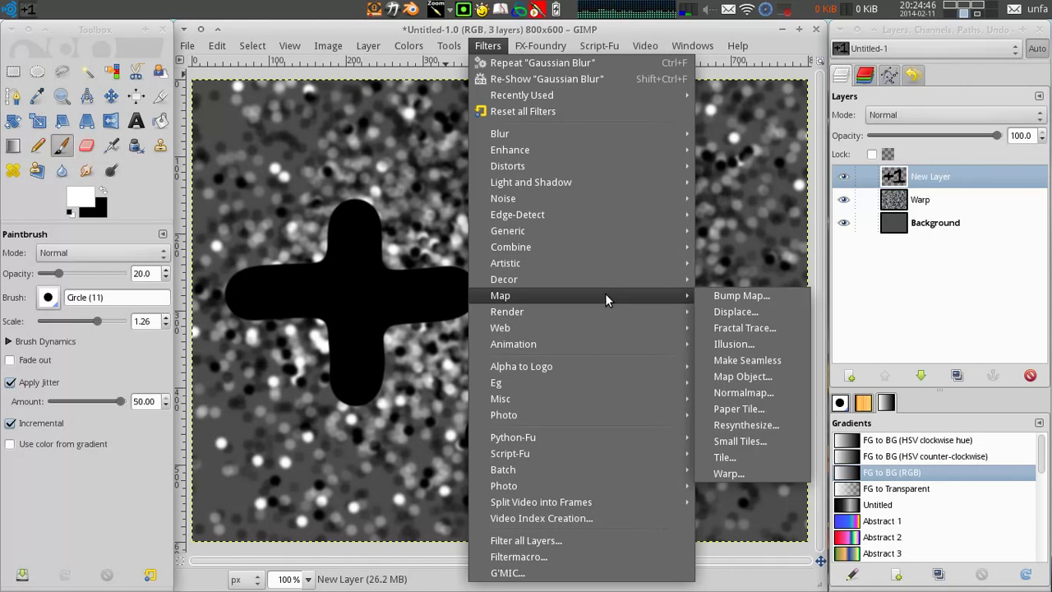
pyautogui.click(768, 307)
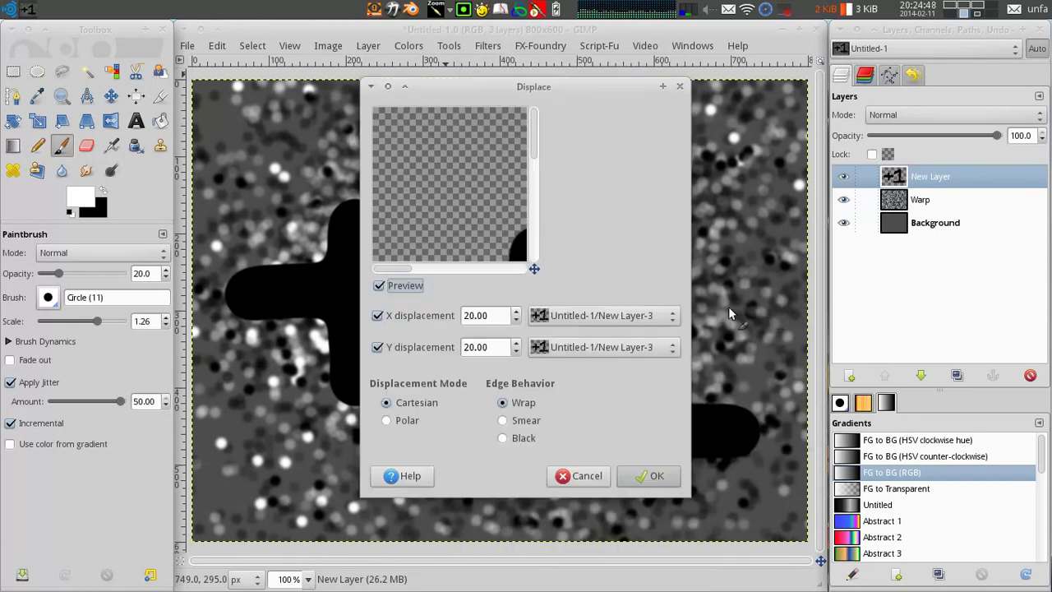
pyautogui.click(630, 318)
pyautogui.click(609, 334)
pyautogui.click(607, 345)
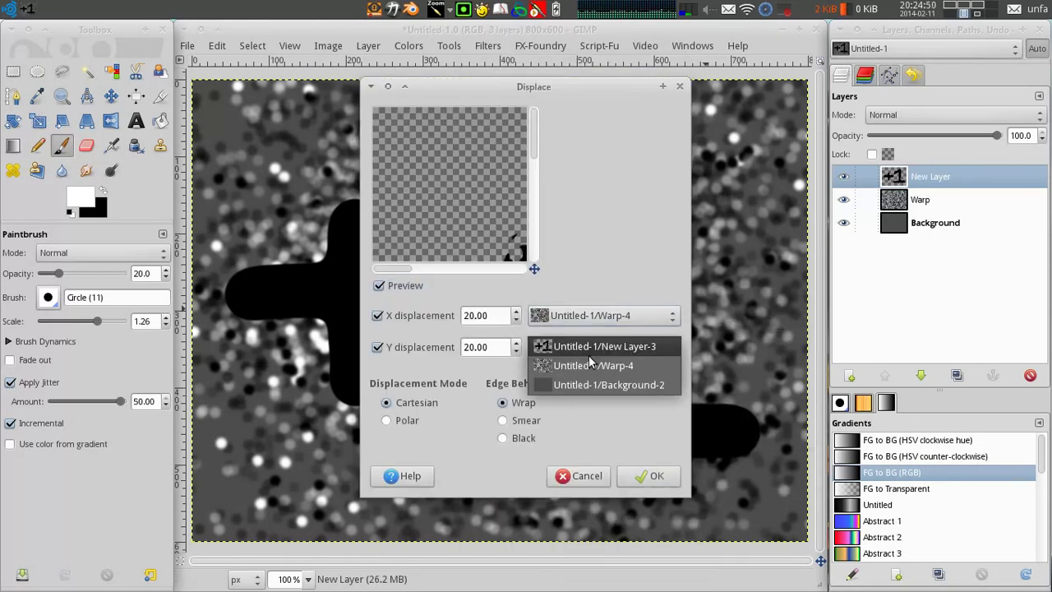
pyautogui.click(587, 363)
# Step: Apply the displacement at X 36, Y 28 and hide the Warp layer
pyautogui.moveTo(534, 269); pyautogui.dragTo(577, 278)
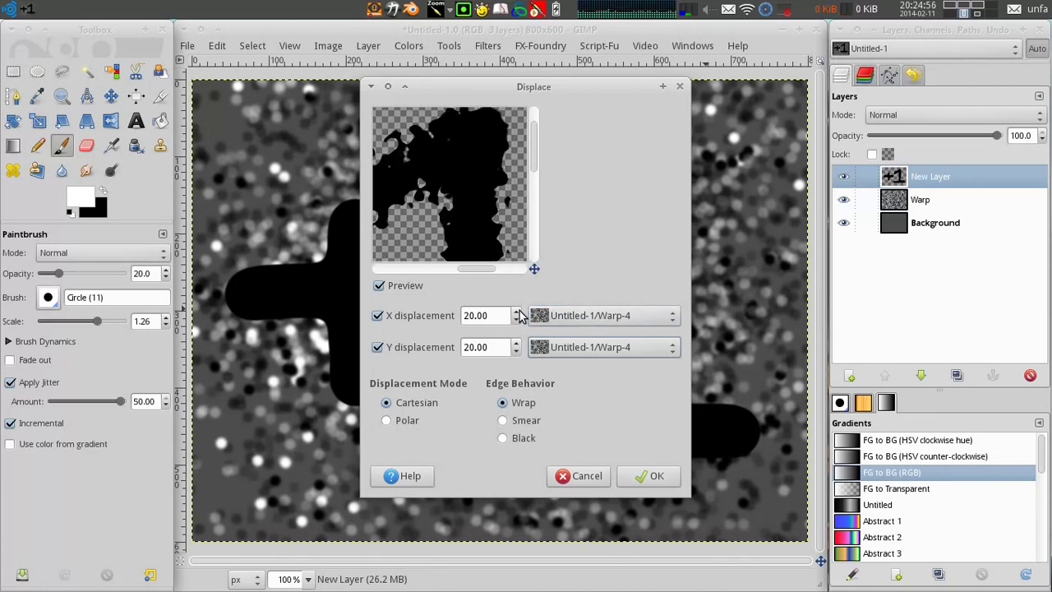
pyautogui.scroll(14, 518, 316)
pyautogui.scroll(1, 519, 317)
pyautogui.scroll(3, 518, 346)
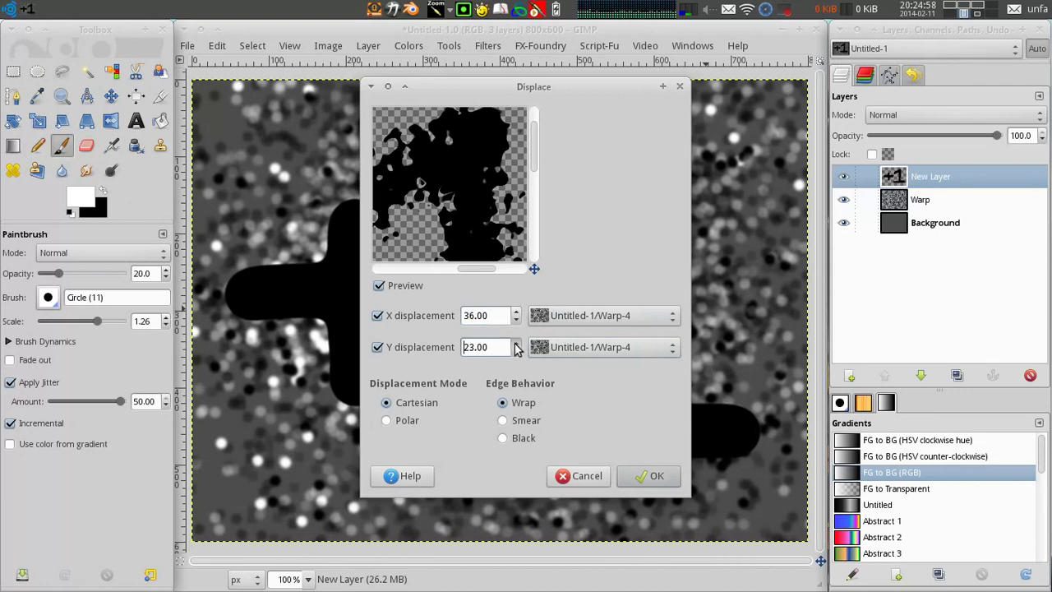
pyautogui.scroll(1, 517, 348)
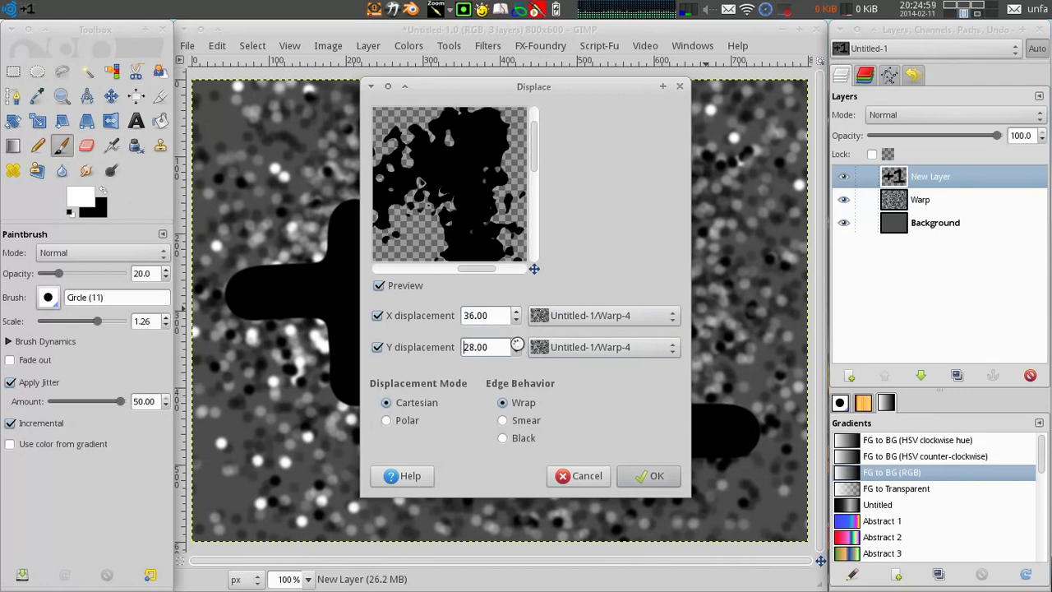
pyautogui.click(653, 476)
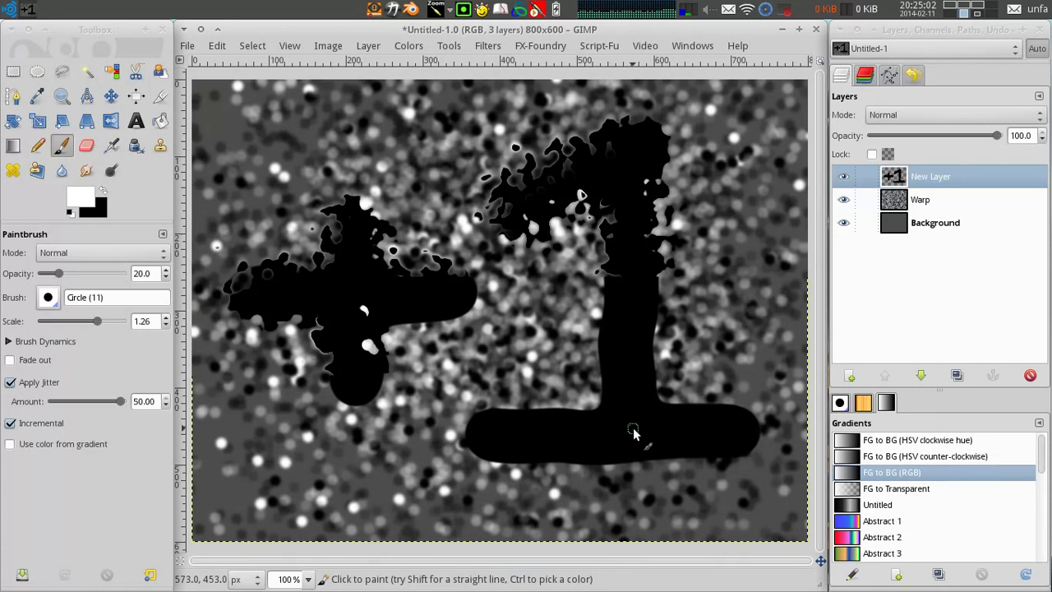
pyautogui.click(842, 201)
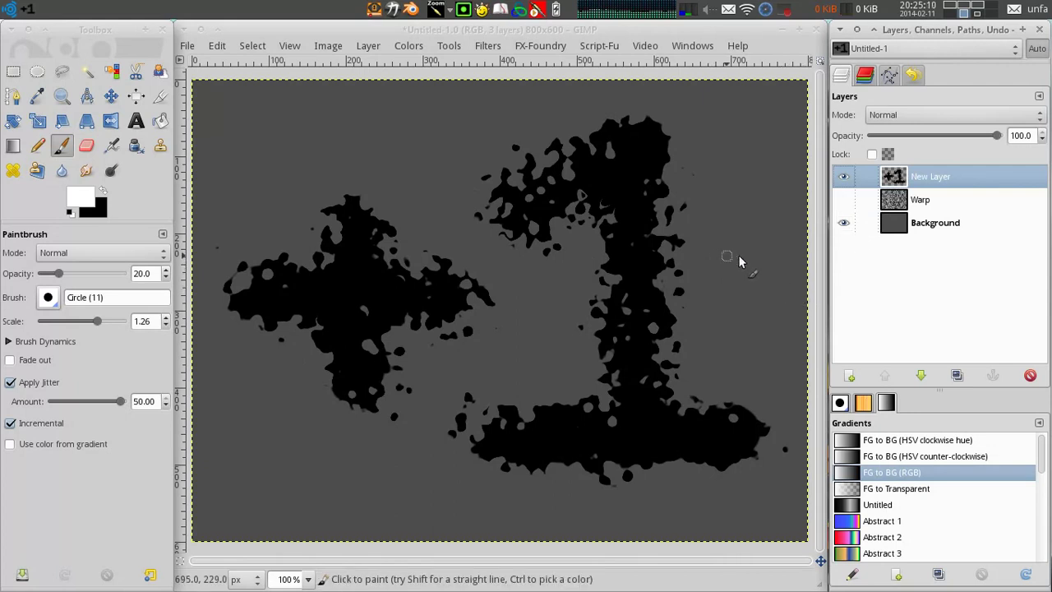
# Step: Apply a Gaussian Blur to the displaced '+1' layer
pyautogui.click(487, 45)
pyautogui.moveTo(575, 133)
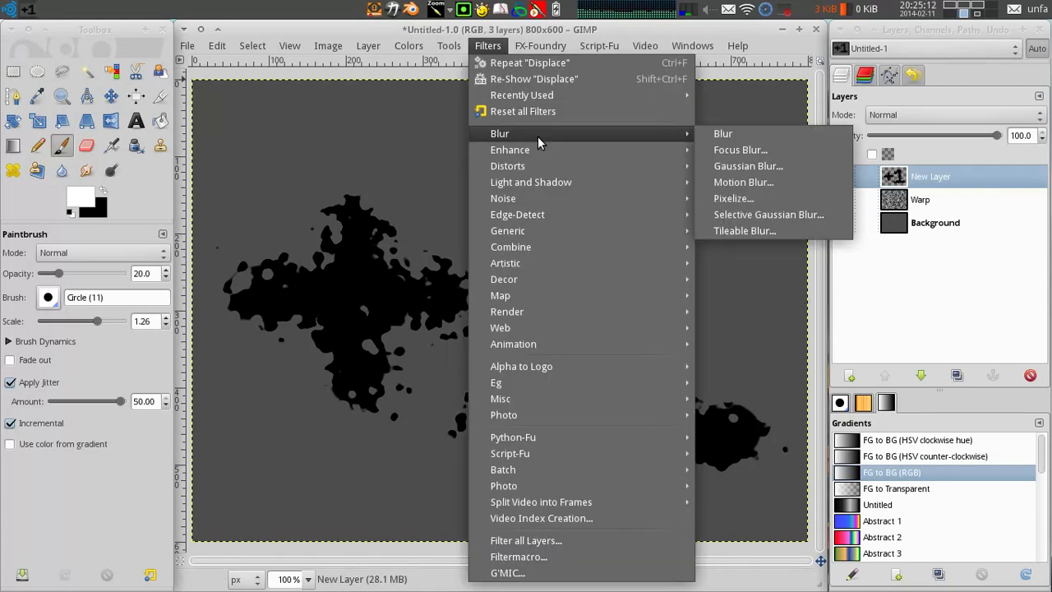
pyautogui.click(772, 165)
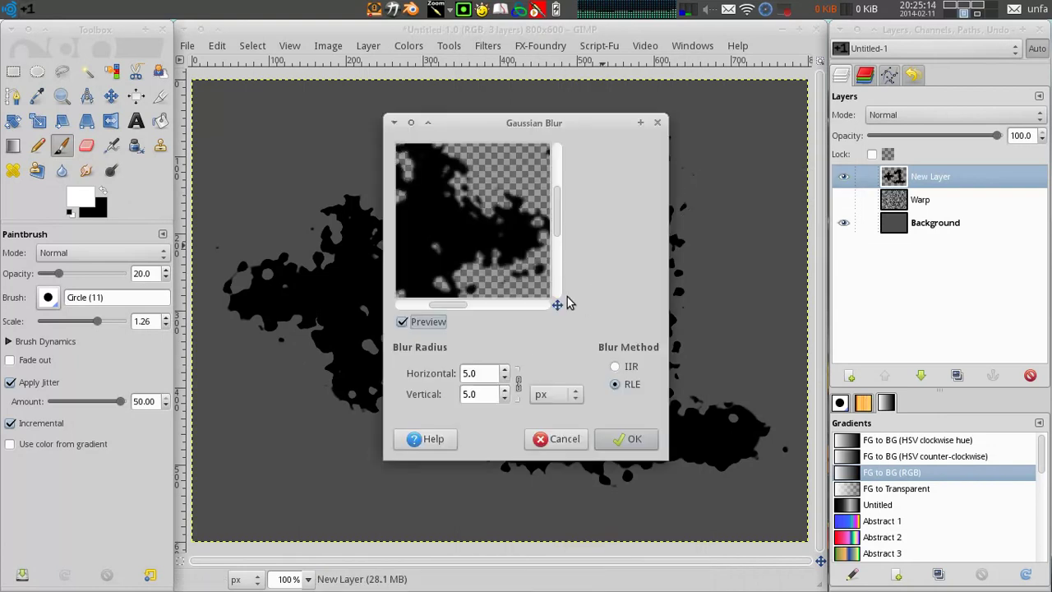
pyautogui.click(625, 438)
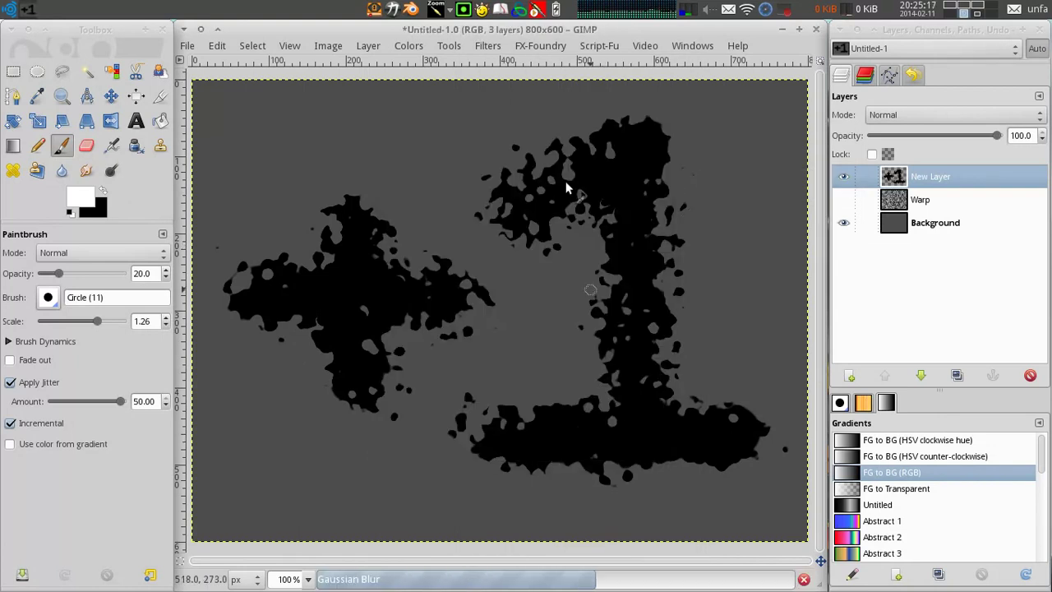
# Step: Steepen the Alpha channel curve so the splatter gets crisp, solid edges
pyautogui.click(408, 45)
pyautogui.click(425, 161)
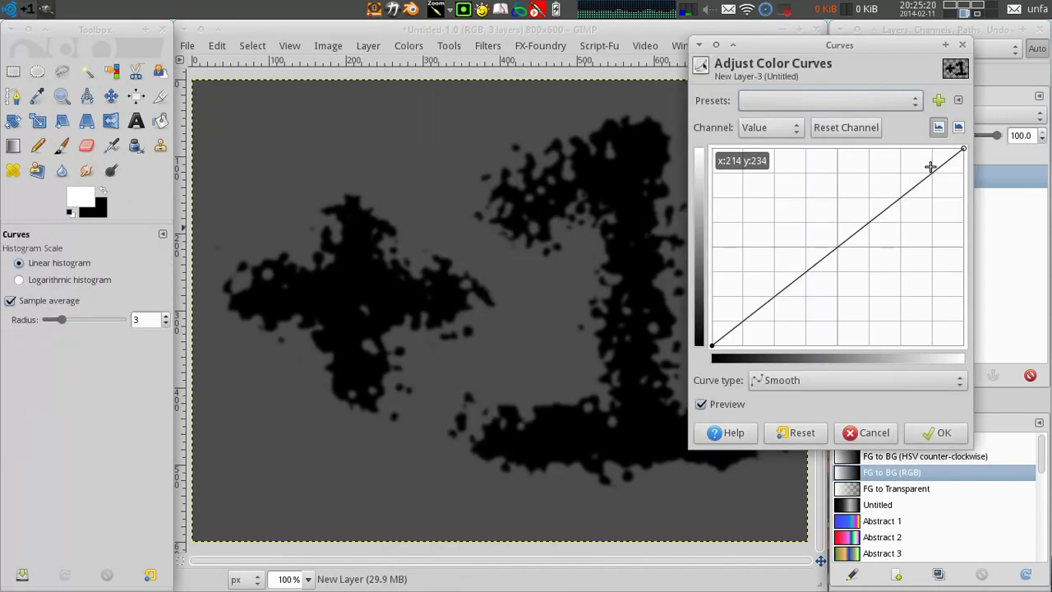
pyautogui.click(768, 128)
pyautogui.click(768, 212)
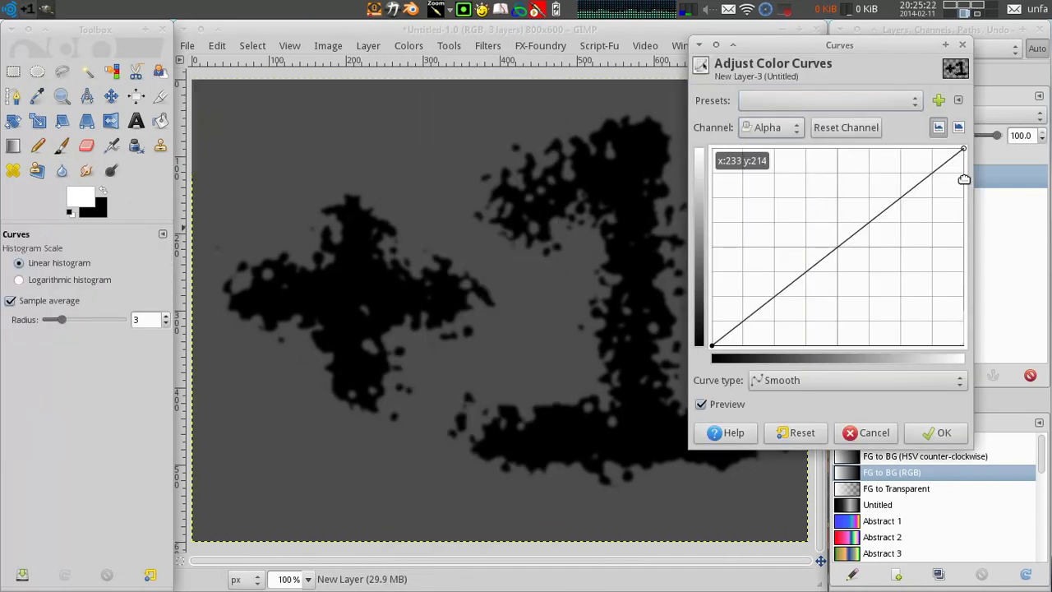
pyautogui.moveTo(945, 162); pyautogui.dragTo(846, 126)
pyautogui.moveTo(754, 268); pyautogui.dragTo(779, 346)
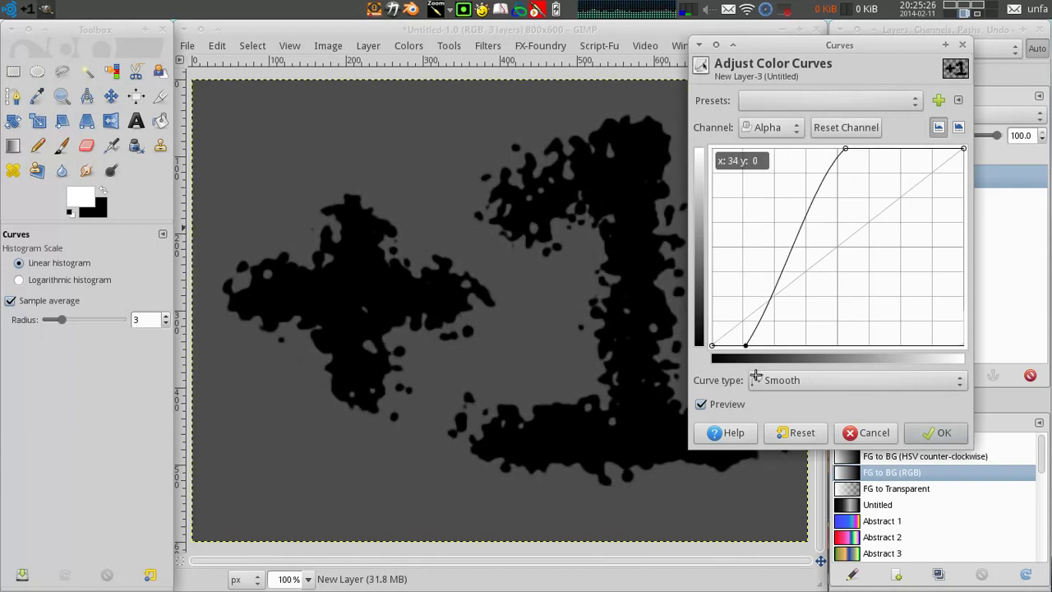
pyautogui.moveTo(779, 385)
pyautogui.mouseDown()
pyautogui.moveTo(795, 392)
pyautogui.moveTo(779, 395)
pyautogui.moveTo(841, 399)
pyautogui.moveTo(788, 398)
pyautogui.mouseUp()
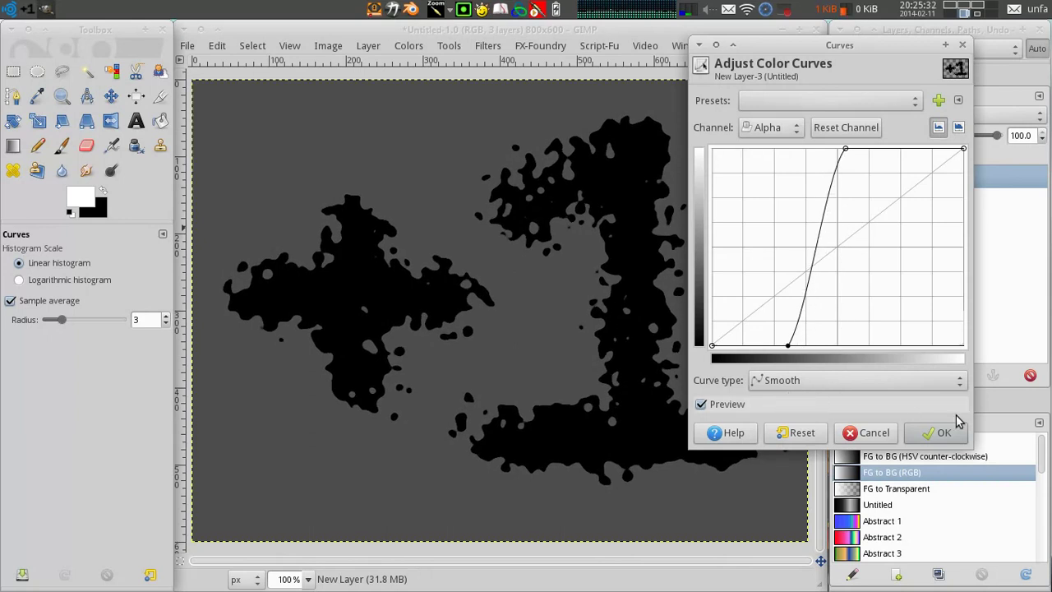
pyautogui.click(940, 431)
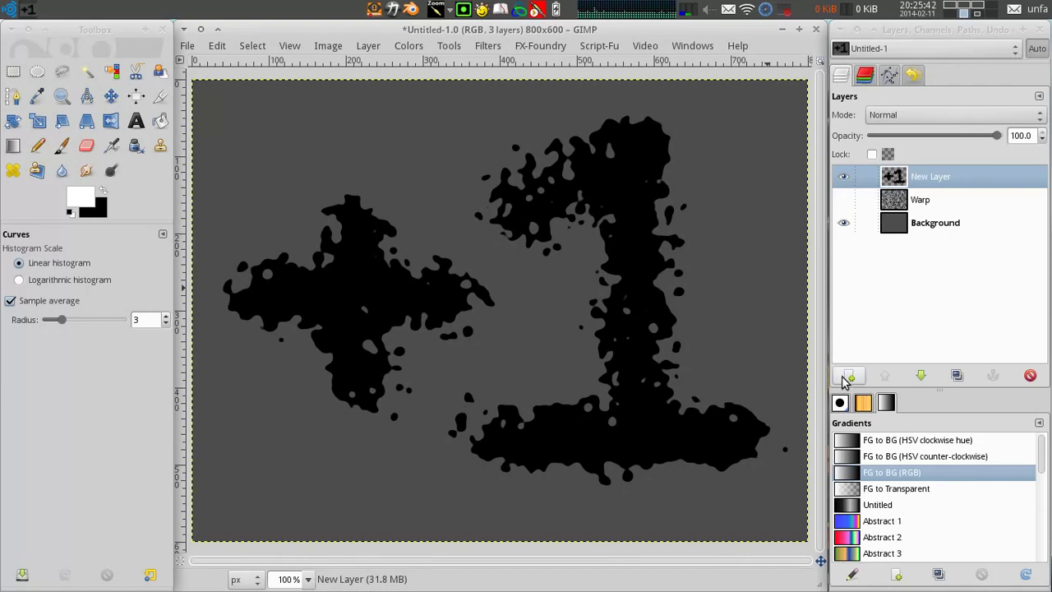
# Step: Set the foreground colour to red ff0000 and the background to yellow ffd200
pyautogui.click(82, 195)
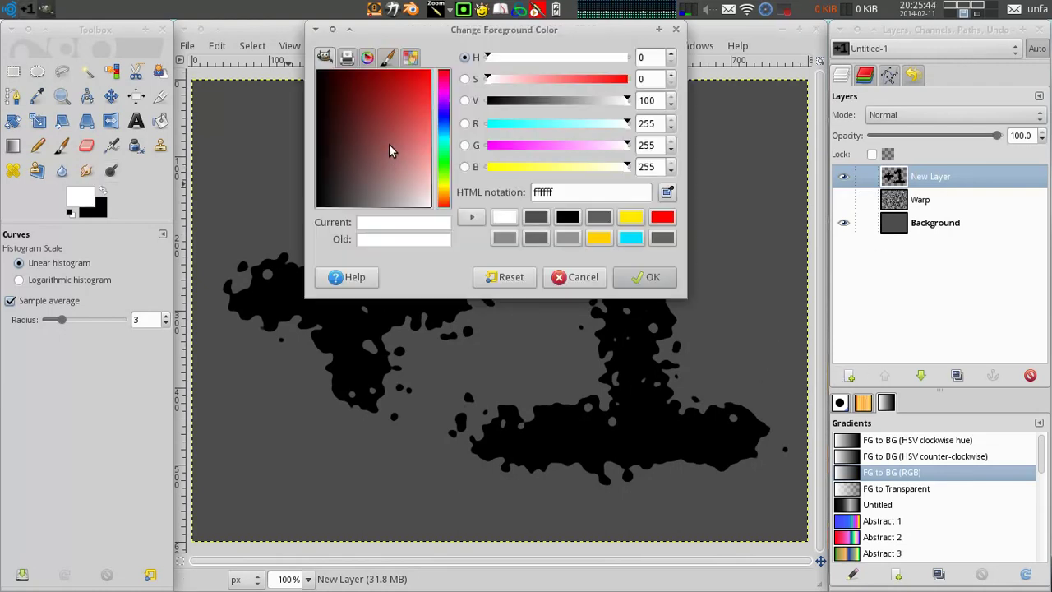
pyautogui.moveTo(413, 162); pyautogui.dragTo(453, 33)
pyautogui.click(650, 277)
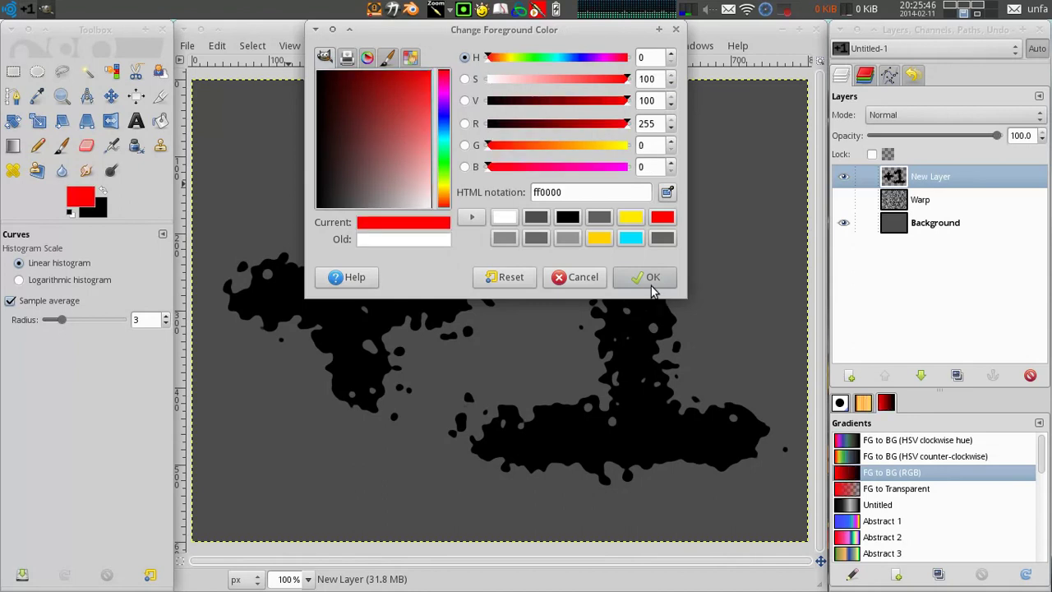
pyautogui.click(99, 207)
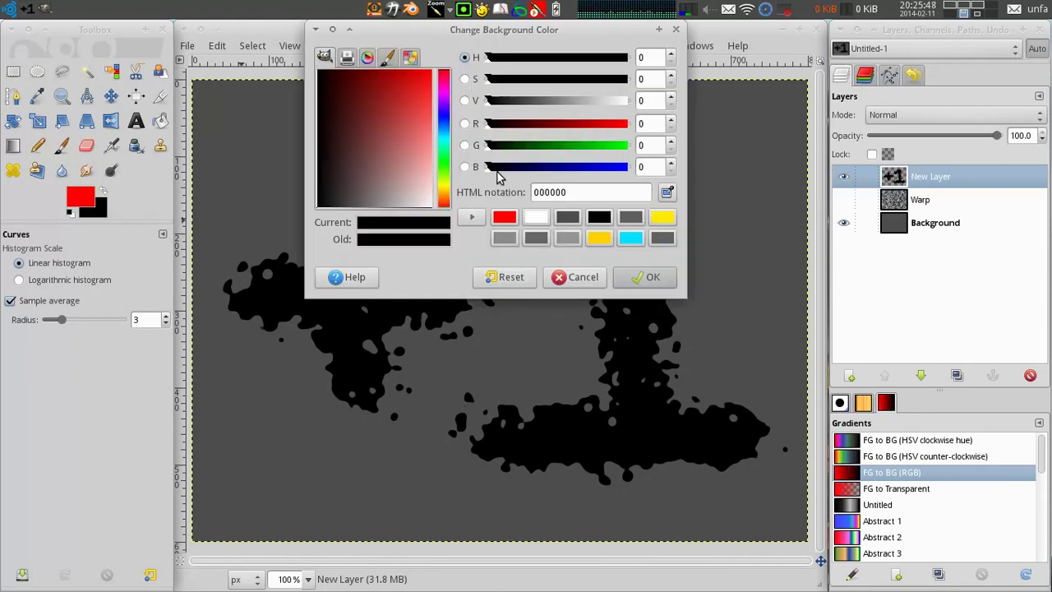
pyautogui.click(447, 188)
pyautogui.moveTo(403, 136); pyautogui.dragTo(431, 71)
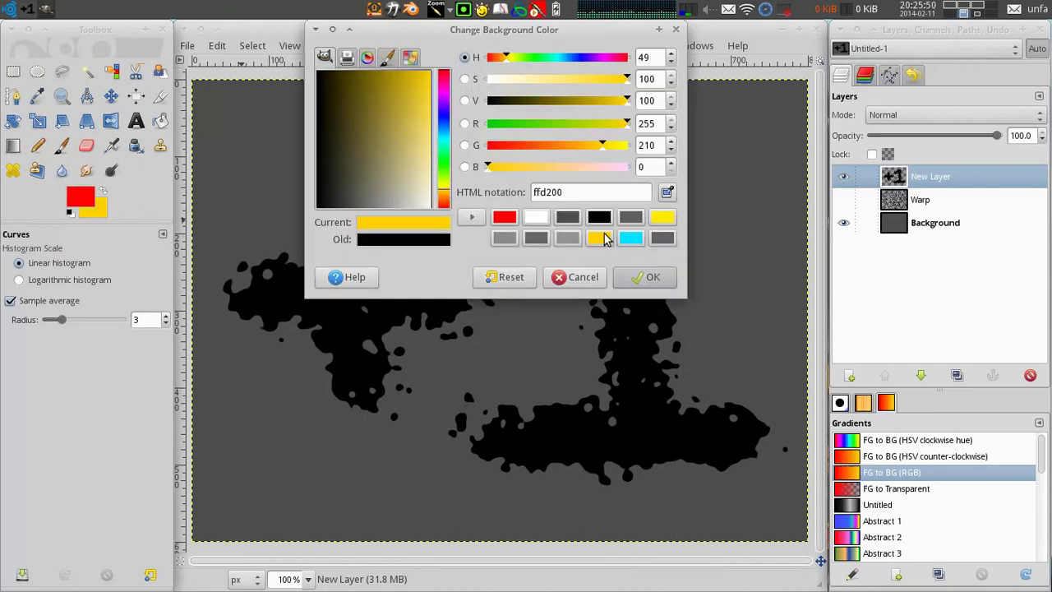
pyautogui.click(651, 279)
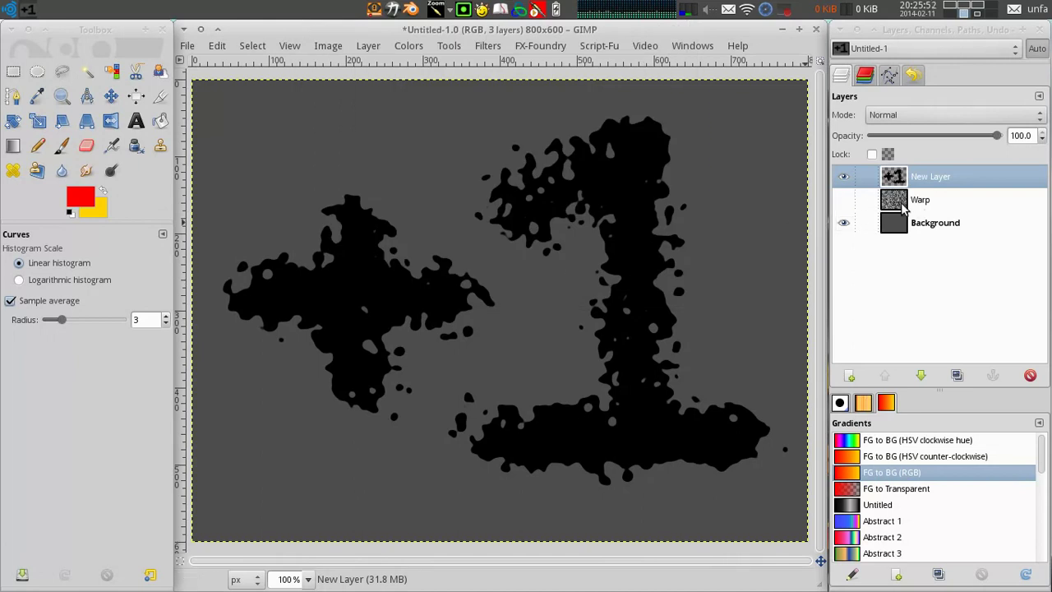
# Step: Select the '+1' shapes with Alpha to Selection and add a new layer named Up
pyautogui.rightClick(892, 178)
pyautogui.click(928, 528)
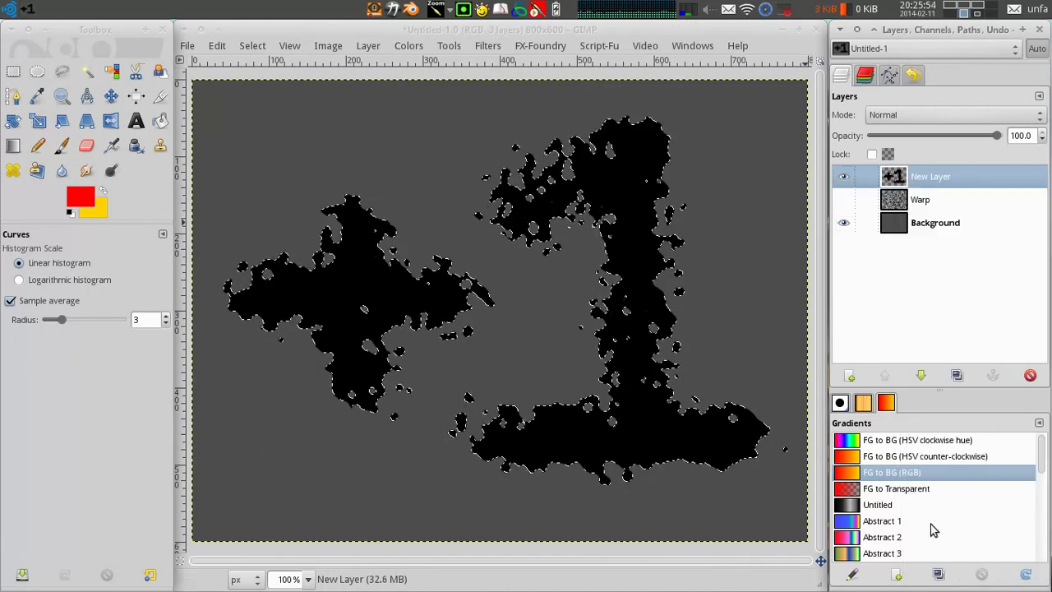
pyautogui.click(849, 375)
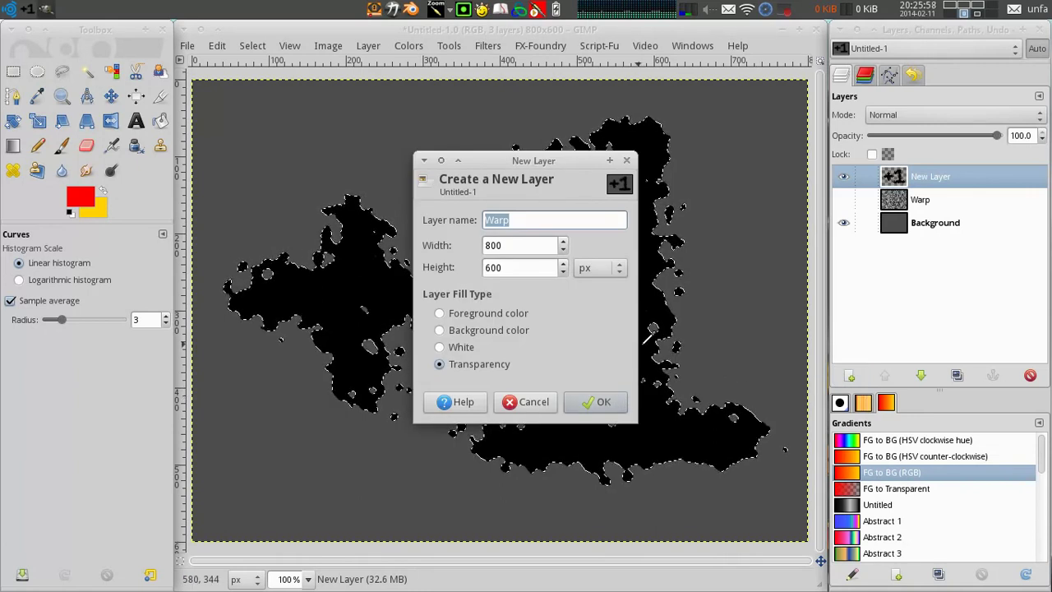
pyautogui.write('Up')
pyautogui.press('Return')
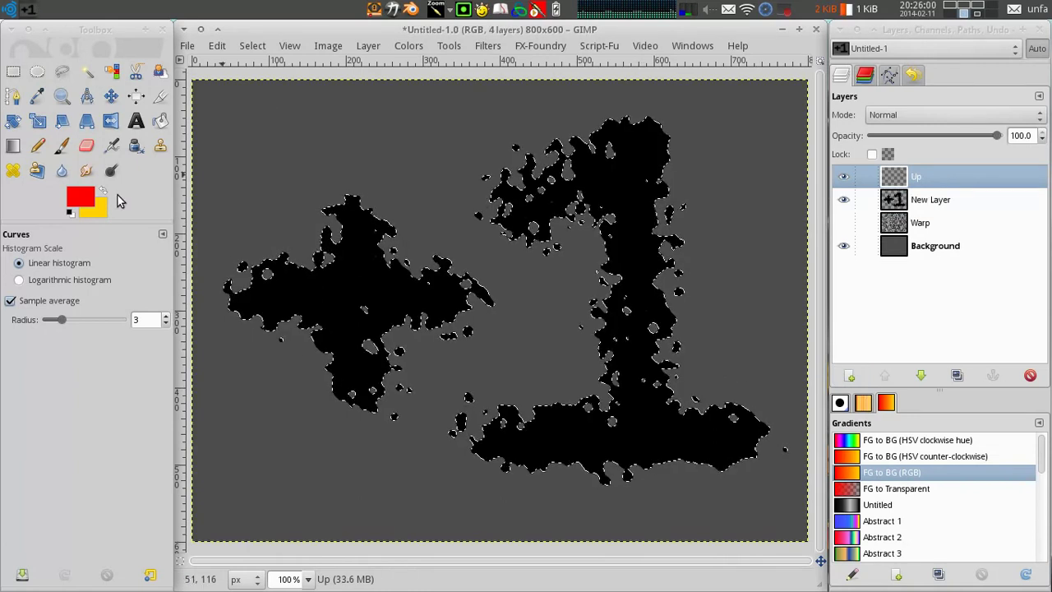
# Step: Drag a red-to-yellow gradient from top to bottom across the selected shapes
pyautogui.press('l')
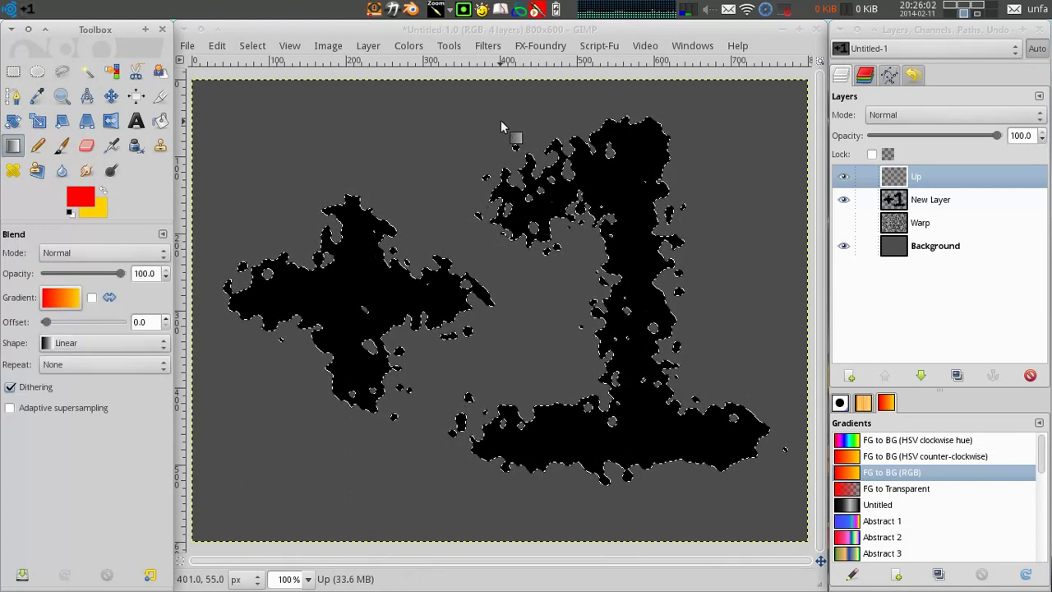
pyautogui.moveTo(496, 111); pyautogui.dragTo(499, 120)
pyautogui.moveTo(516, 177); pyautogui.dragTo(503, 491)
pyautogui.moveTo(350, 299); pyautogui.dragTo(393, 448)
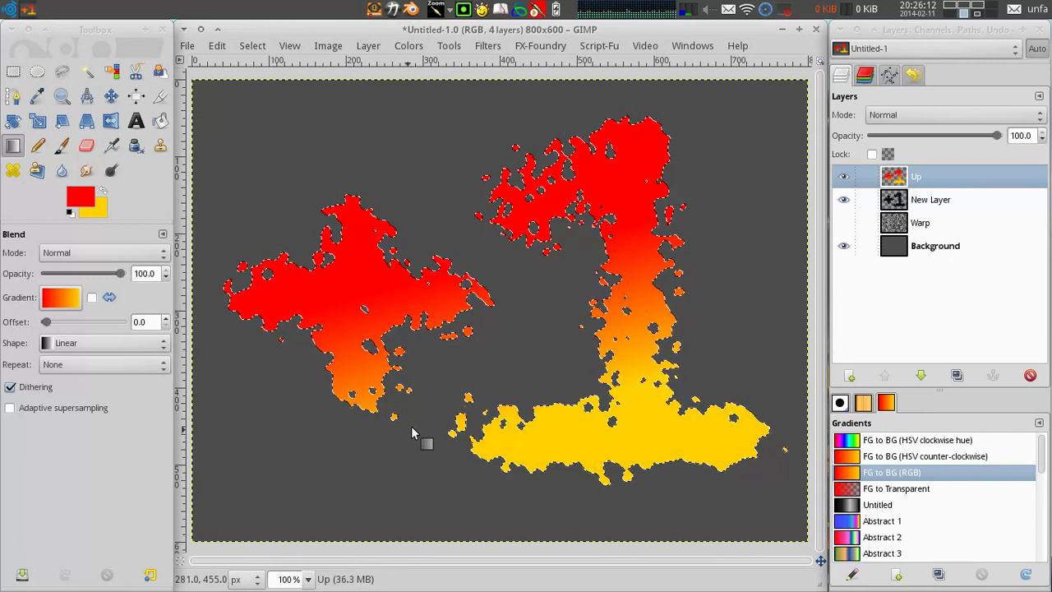
# Step: Add a new layer named Down and fill the +1 shapes yellow at top, red at bottom
pyautogui.click(850, 375)
pyautogui.write('Down')
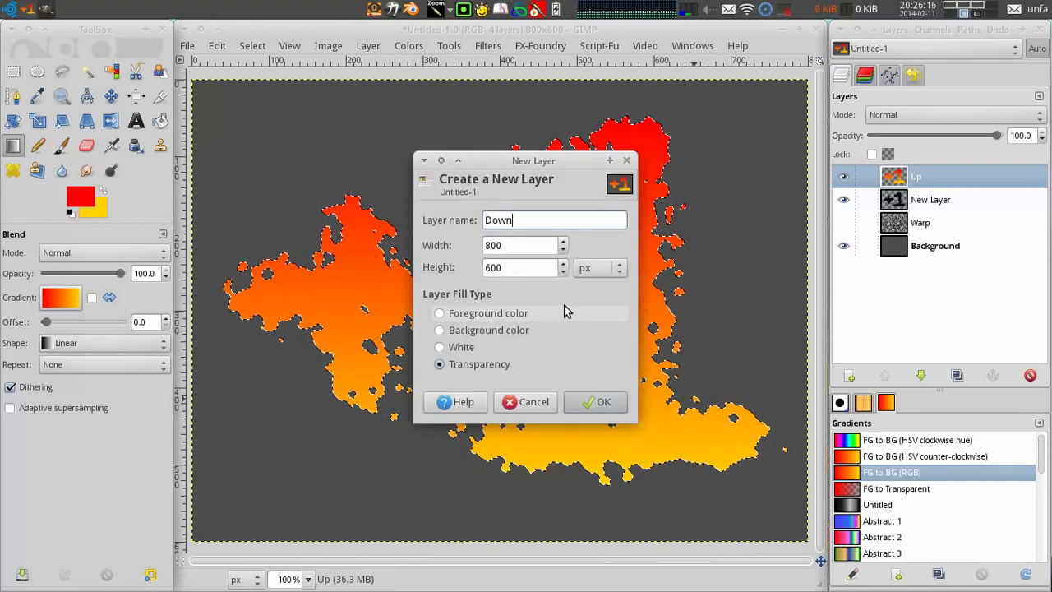
pyautogui.press('Return')
pyautogui.moveTo(534, 468); pyautogui.dragTo(510, 123)
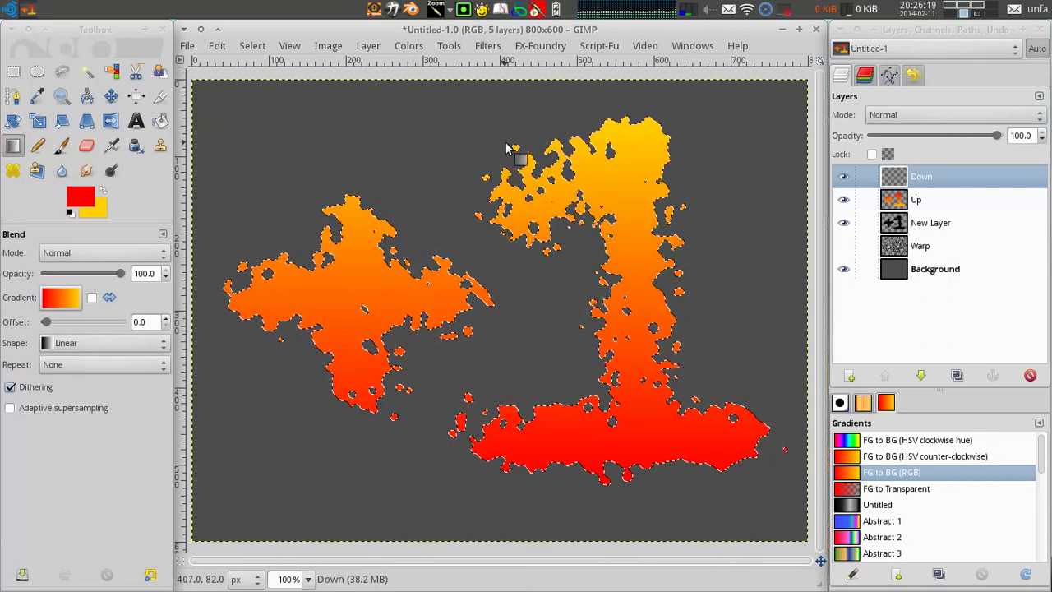
# Step: Clear the selection around the +1 shapes with the Rectangle Select tool
pyautogui.click(13, 71)
pyautogui.click(918, 205)
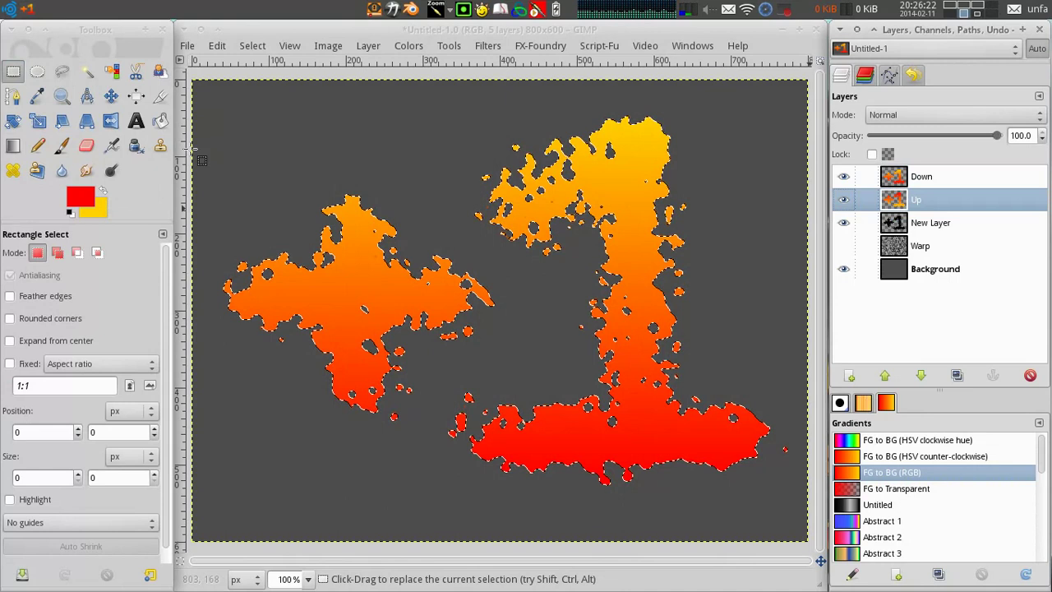
pyautogui.click(349, 179)
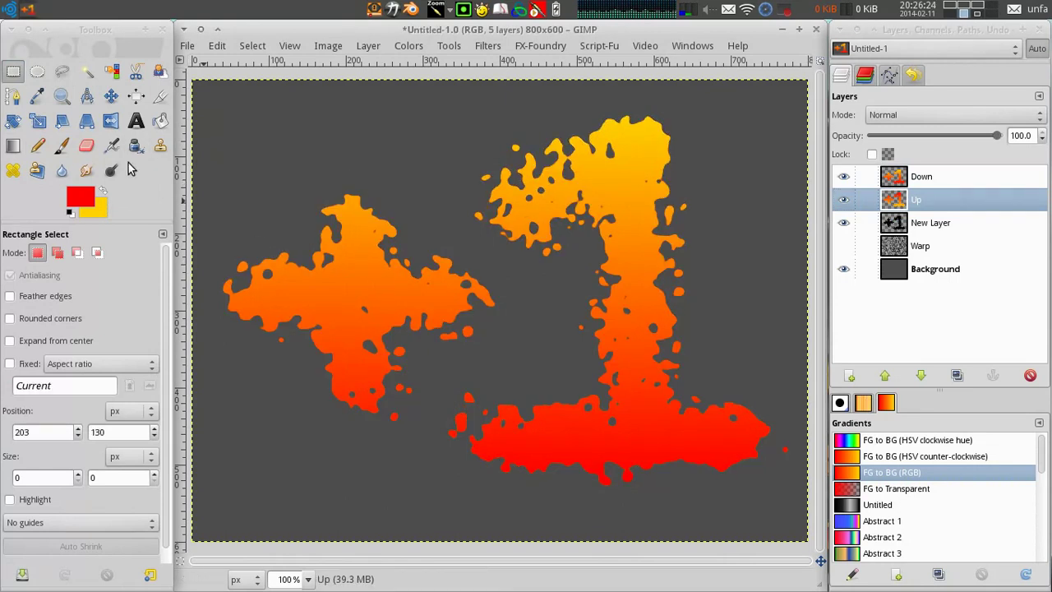
# Step: Apply a Zoom motion blur of length 7, inward only, to the Down layer
pyautogui.click(896, 176)
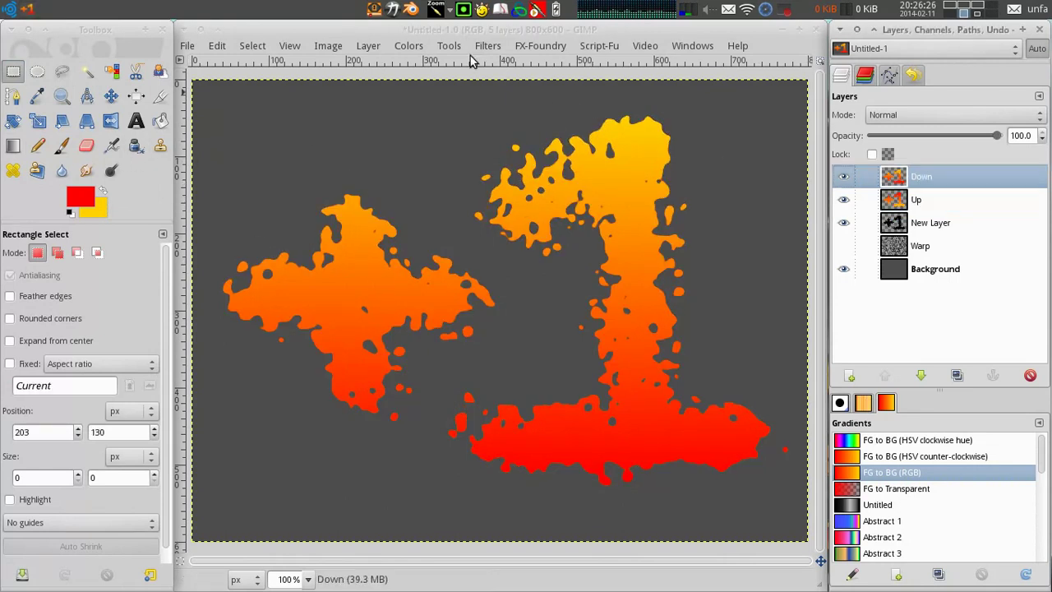
pyautogui.click(486, 47)
pyautogui.moveTo(584, 133)
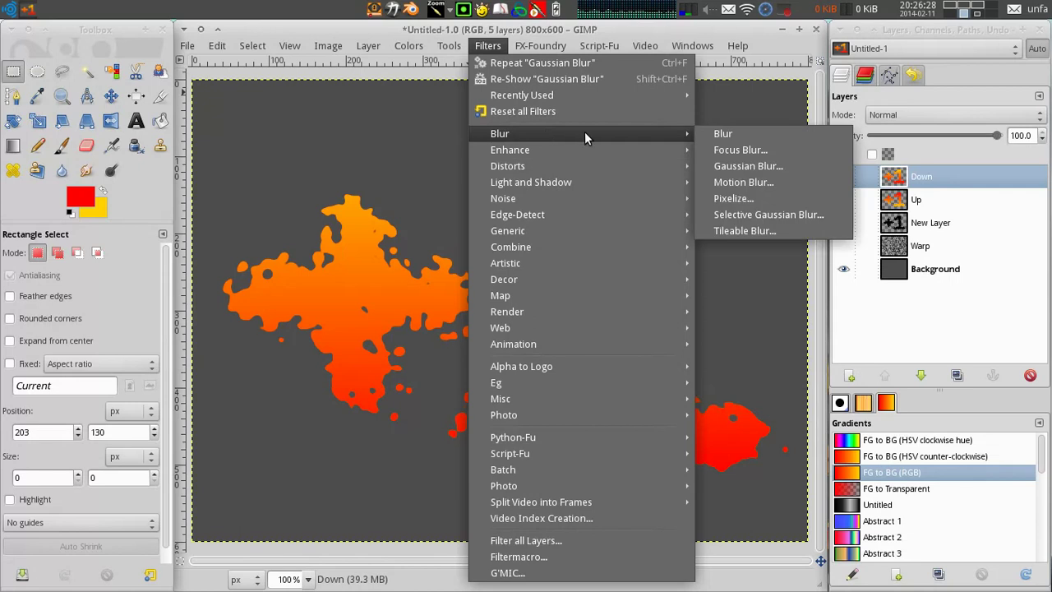
pyautogui.click(772, 182)
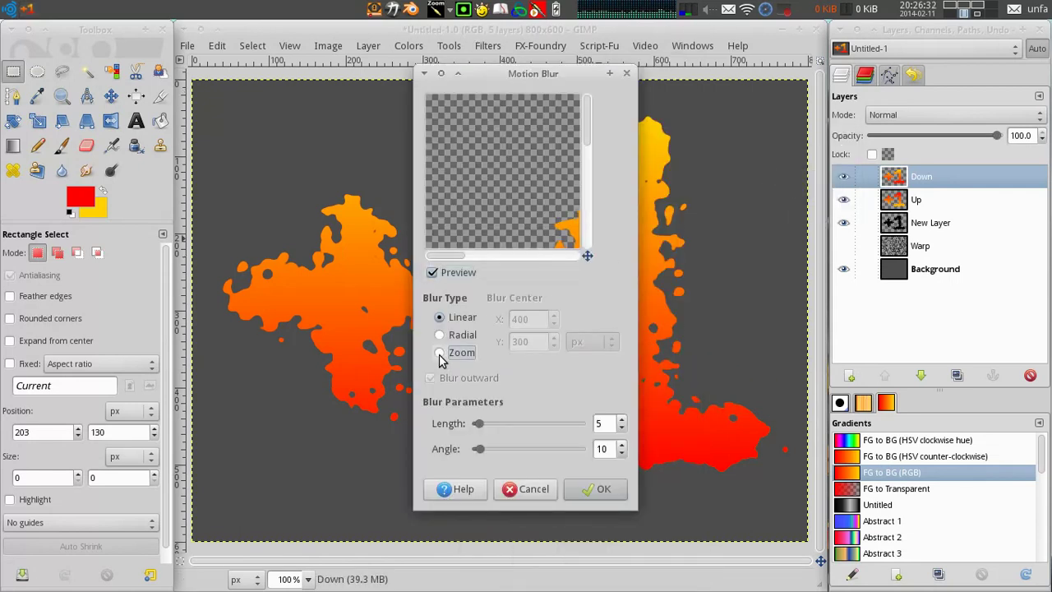
pyautogui.click(442, 354)
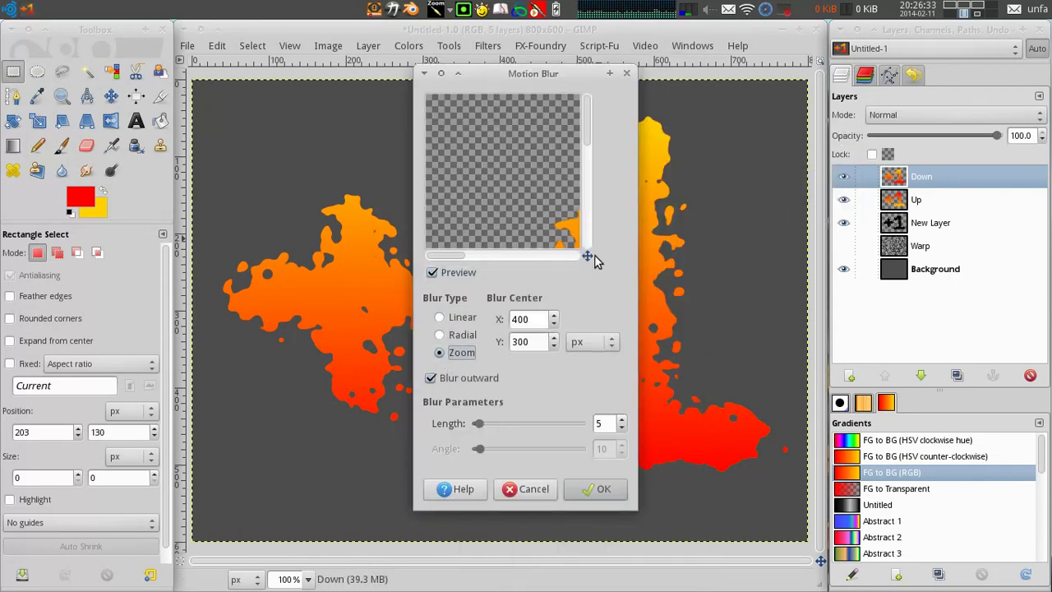
pyautogui.click(429, 377)
pyautogui.click(622, 419)
pyautogui.click(621, 419)
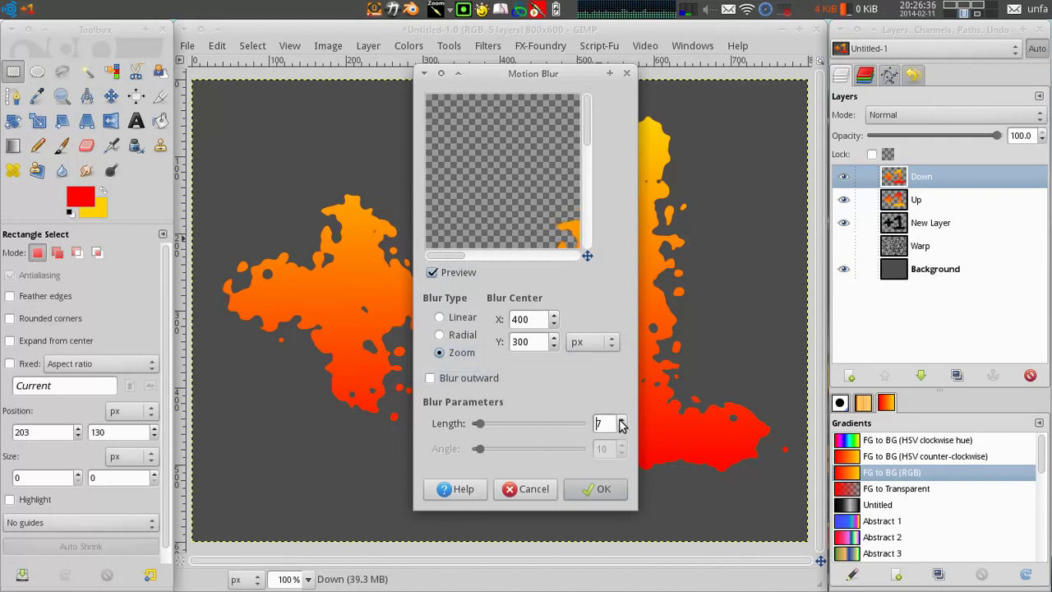
pyautogui.moveTo(587, 255); pyautogui.dragTo(606, 276)
pyautogui.click(600, 488)
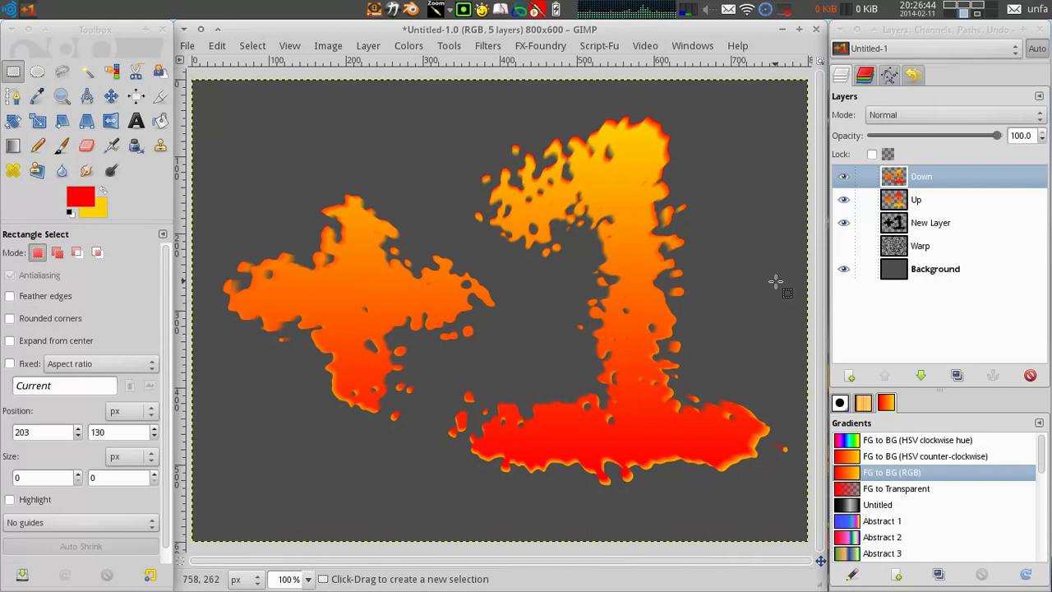
# Step: Gaussian-blur the black +1 layer by 10 px
pyautogui.click(925, 222)
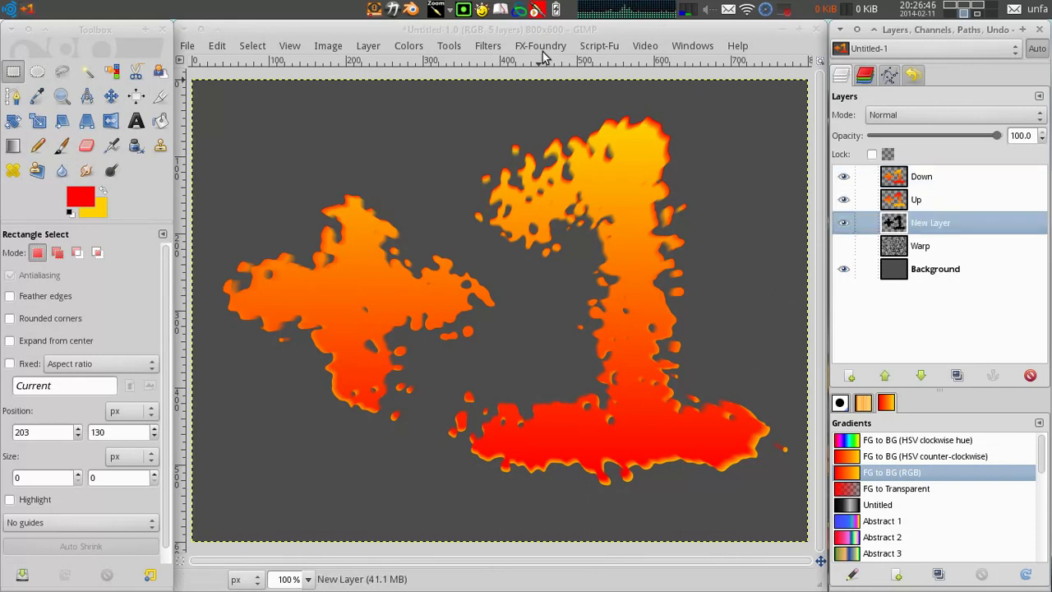
pyautogui.click(487, 45)
pyautogui.moveTo(552, 137)
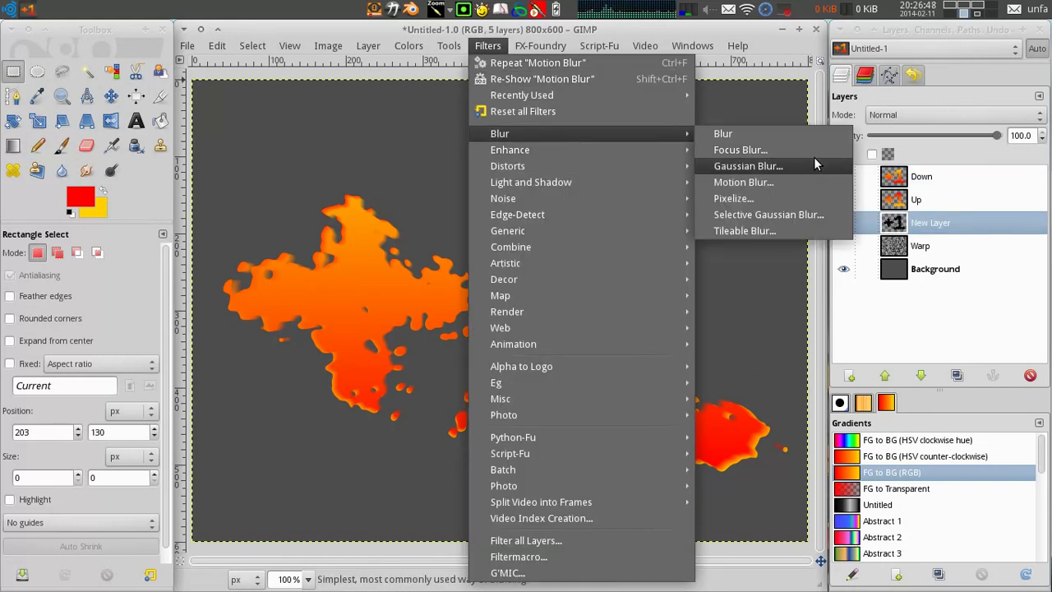
pyautogui.click(813, 158)
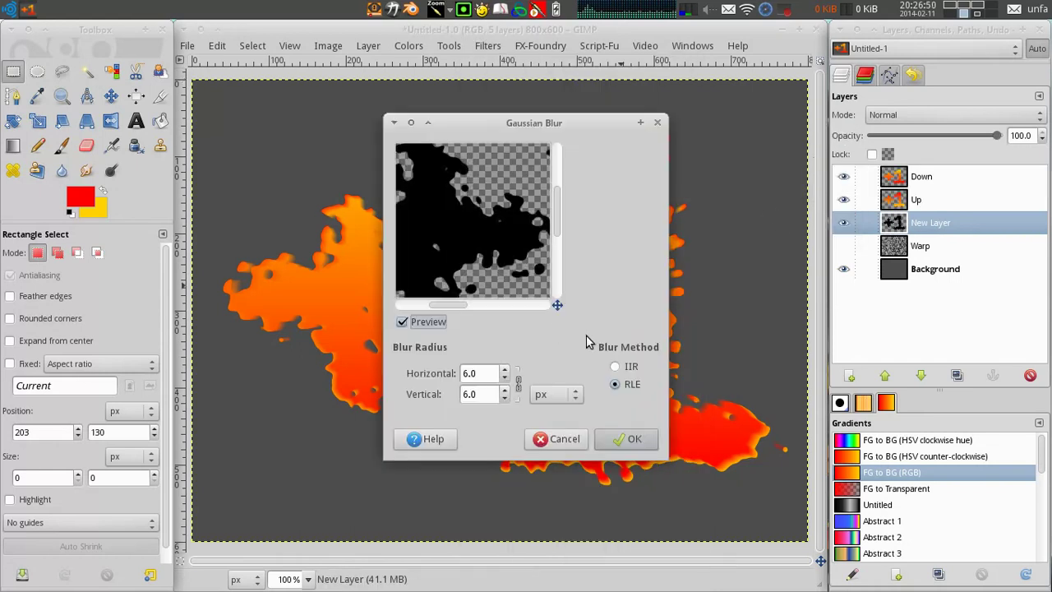
pyautogui.scroll(4, 504, 372)
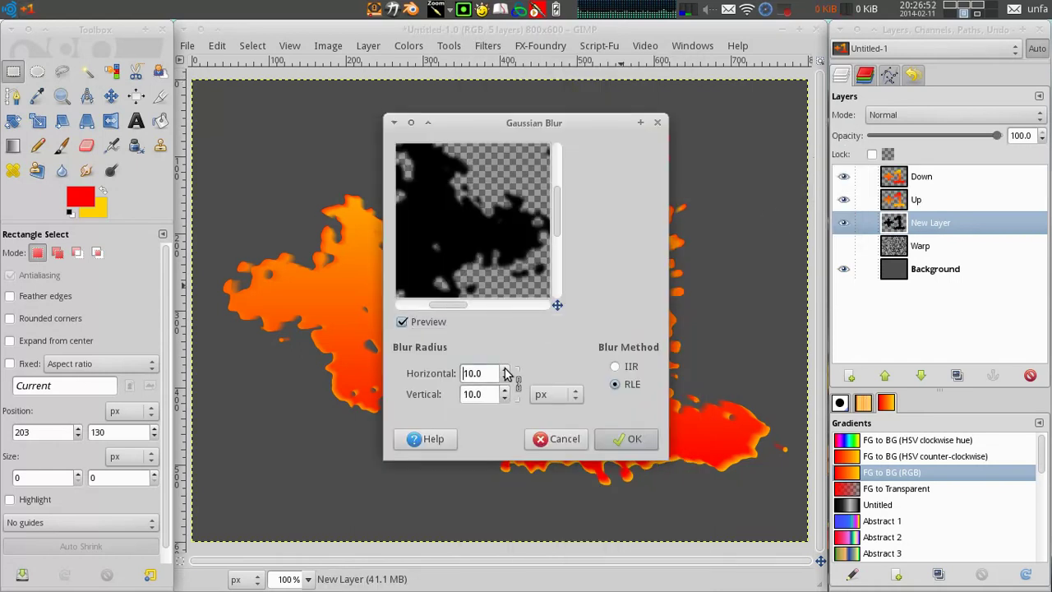
pyautogui.click(634, 440)
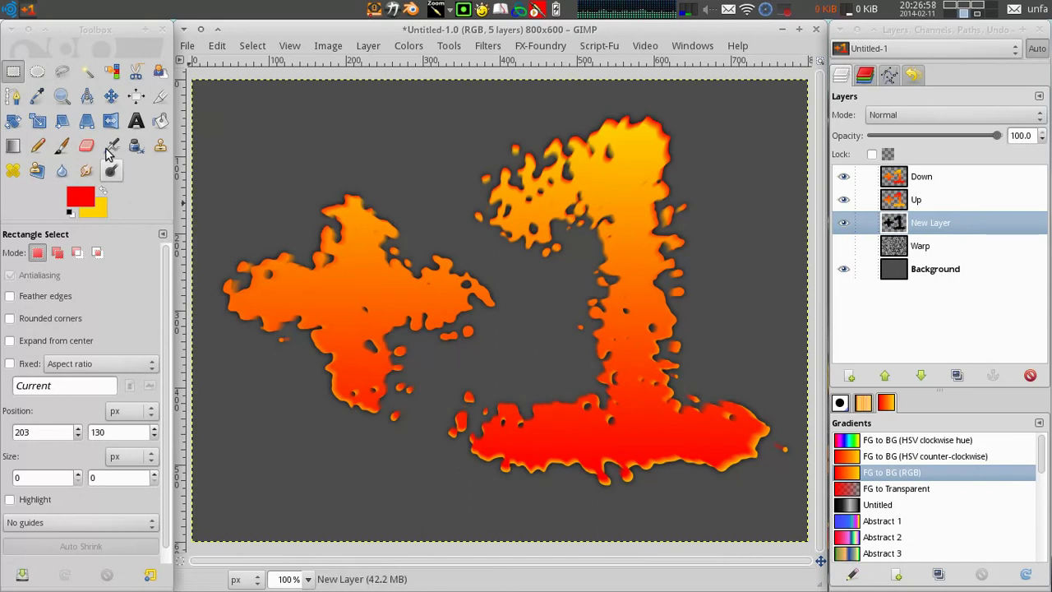
# Step: With Down and Up hidden, move the black layer 7 px down, then show them again
pyautogui.click(843, 176)
pyautogui.click(843, 199)
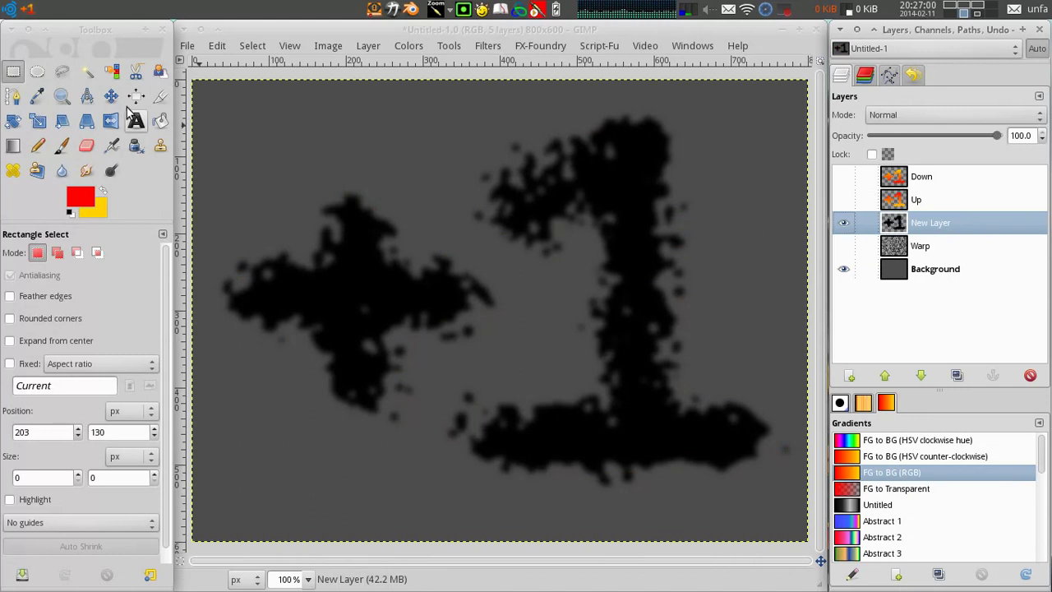
pyautogui.press('m')
pyautogui.moveTo(593, 188); pyautogui.dragTo(594, 194)
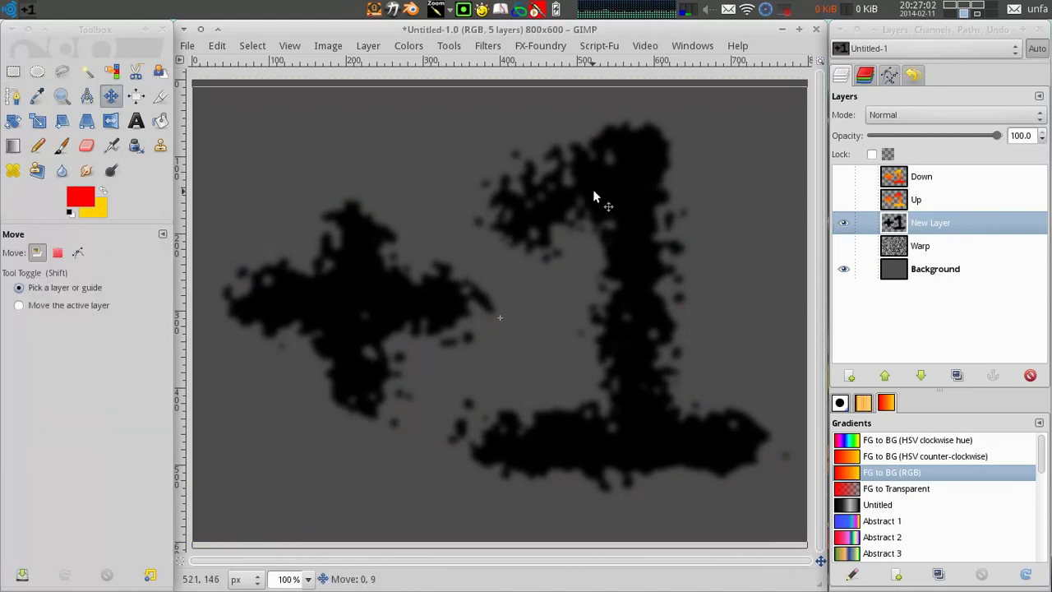
pyautogui.click(843, 195)
pyautogui.click(843, 177)
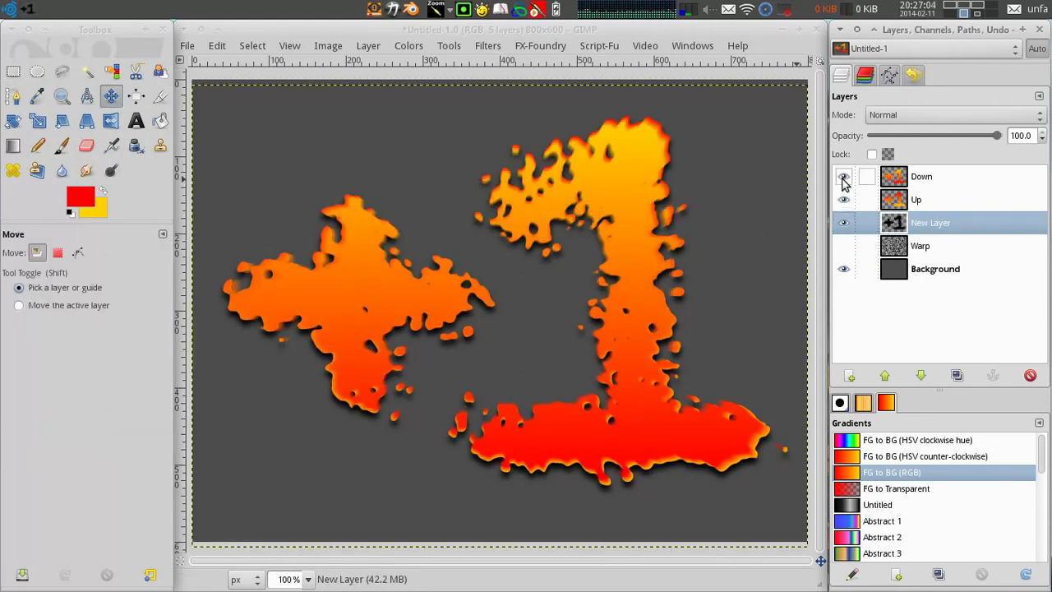
# Step: Duplicate the black New Layer, move the copy to the top and hide the layers below
pyautogui.click(908, 177)
pyautogui.click(908, 226)
pyautogui.click(956, 375)
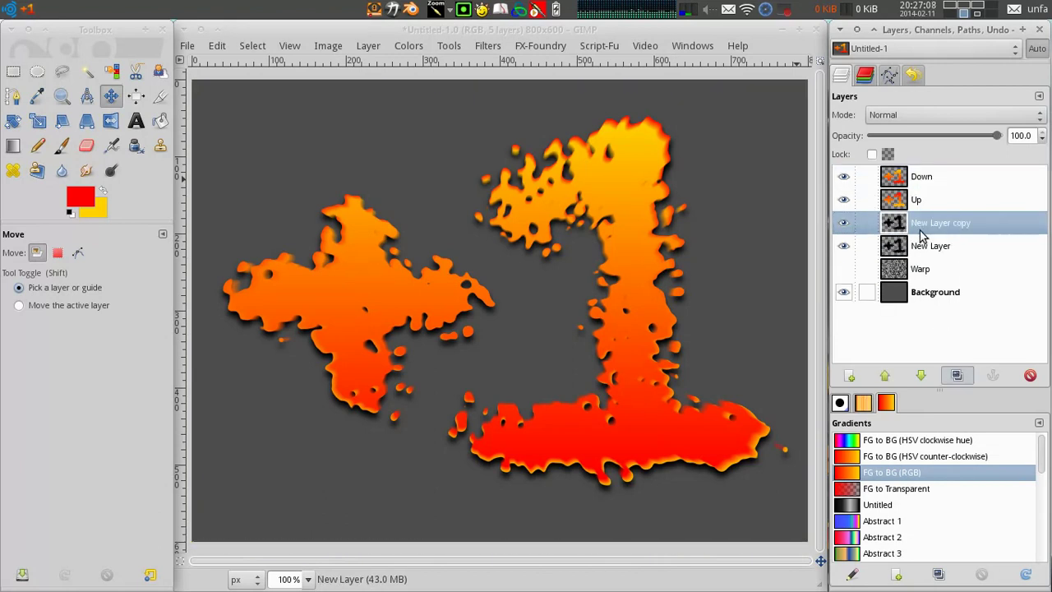
pyautogui.moveTo(900, 223); pyautogui.dragTo(934, 175)
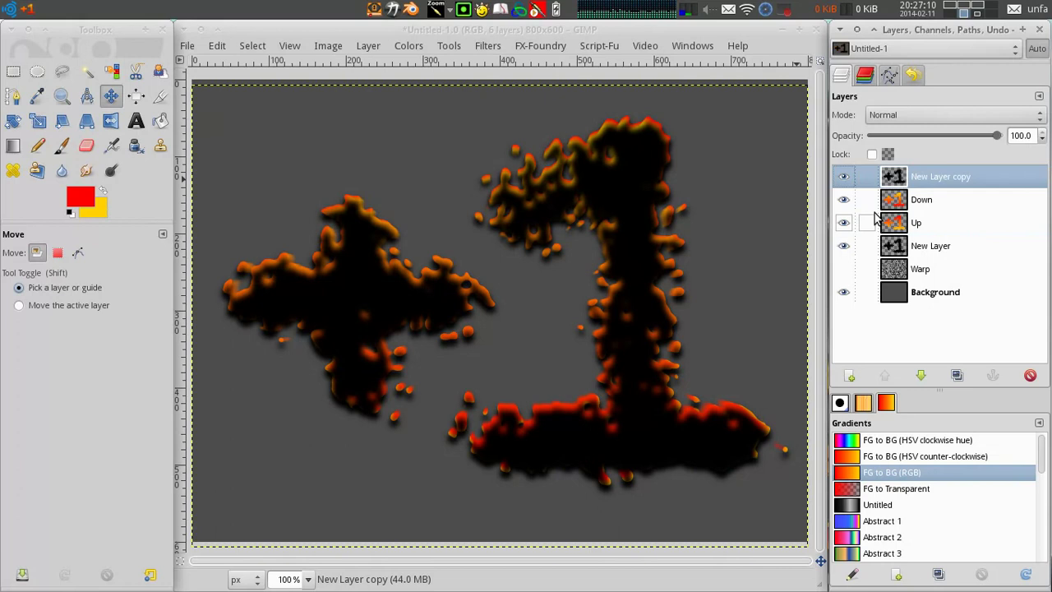
pyautogui.moveTo(843, 201); pyautogui.dragTo(844, 250)
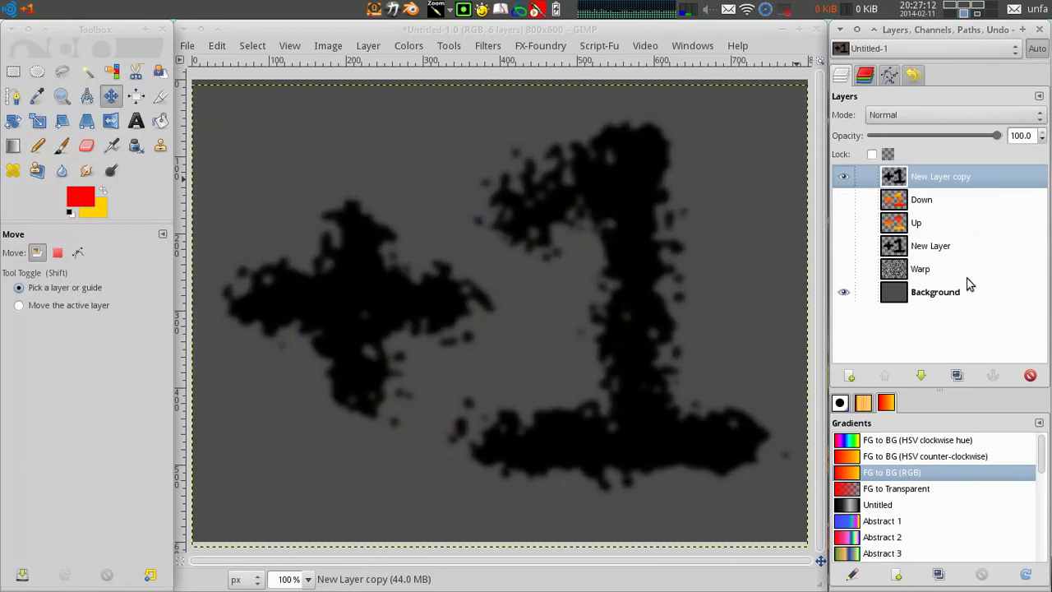
# Step: Apply a 120 px Gaussian blur to New Layer copy
pyautogui.click(487, 46)
pyautogui.moveTo(499, 134)
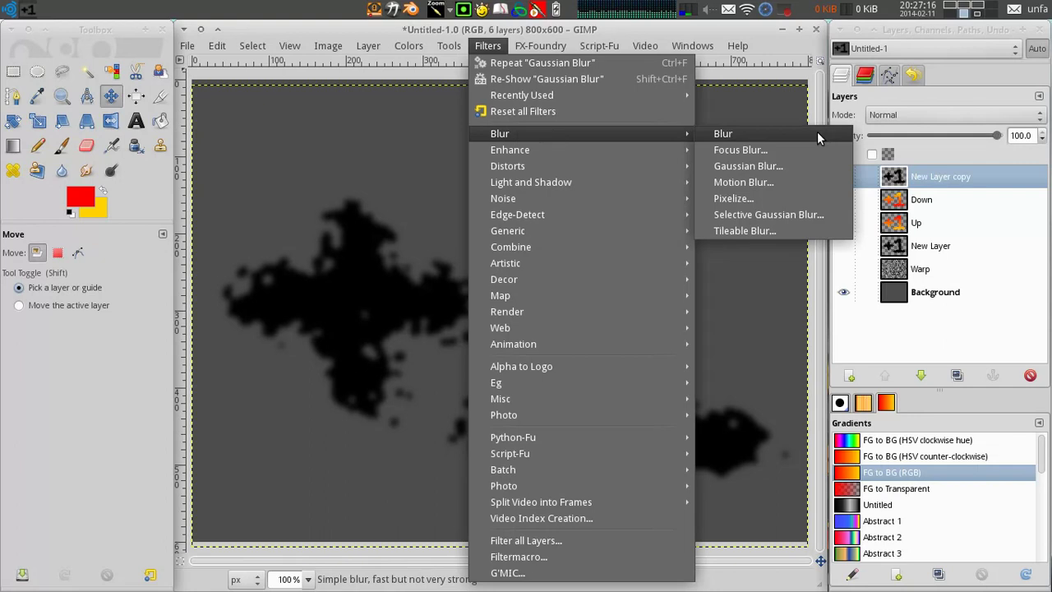
pyautogui.click(765, 167)
pyautogui.click(504, 369)
pyautogui.click(504, 370)
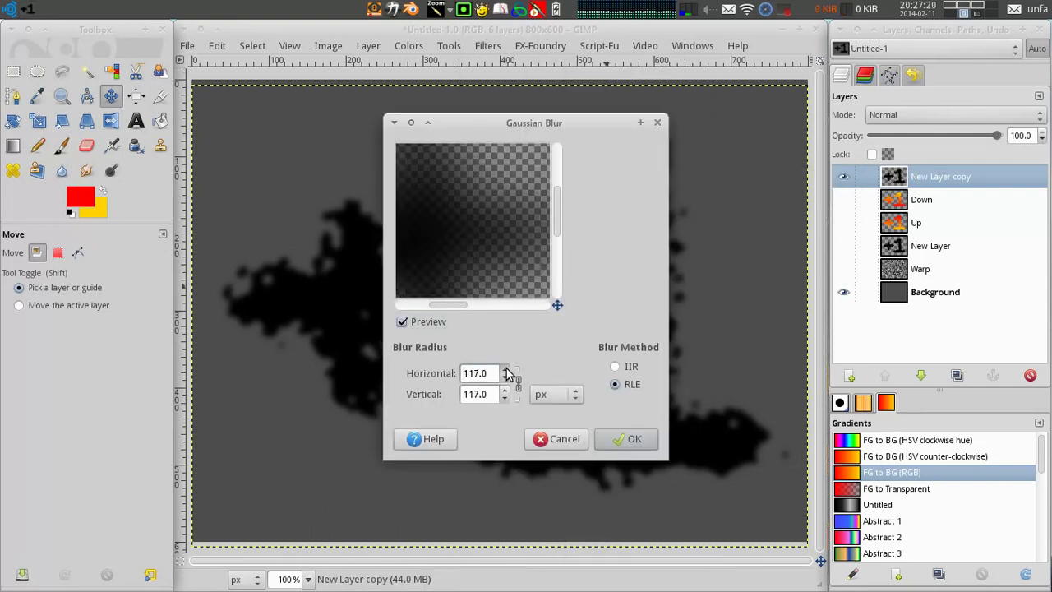
pyautogui.click(506, 373)
pyautogui.click(506, 373)
pyautogui.click(507, 373)
pyautogui.moveTo(557, 305); pyautogui.dragTo(538, 297)
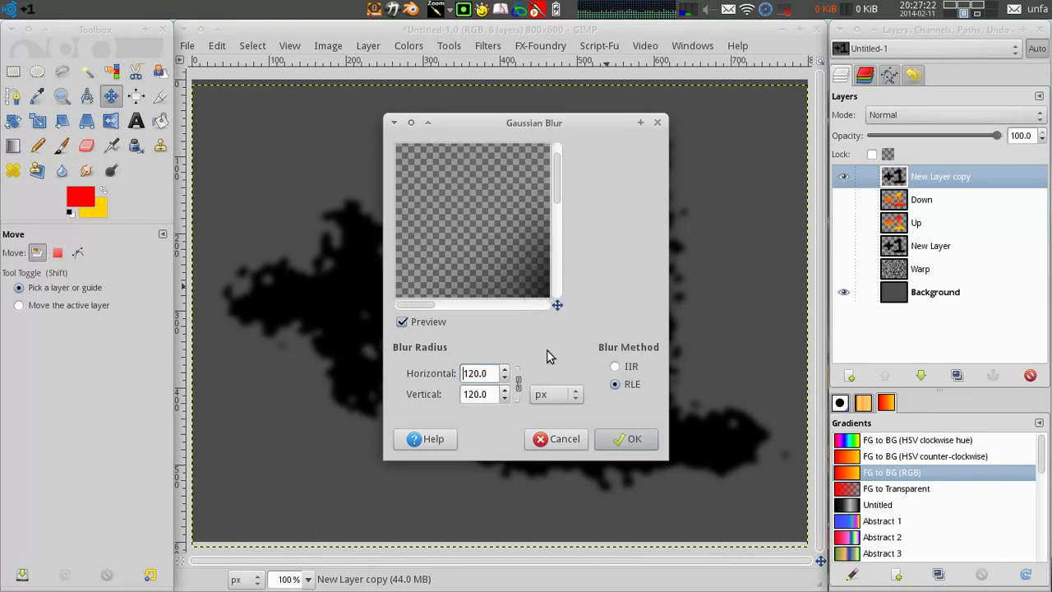
pyautogui.click(626, 437)
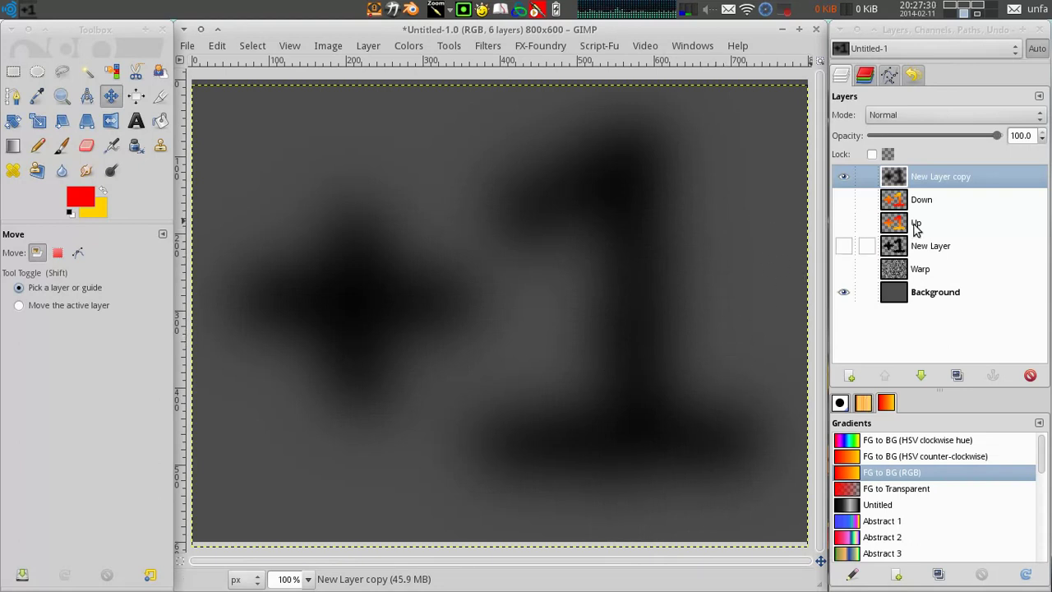
# Step: Create a new layer named Warp and fill it with red
pyautogui.click(851, 375)
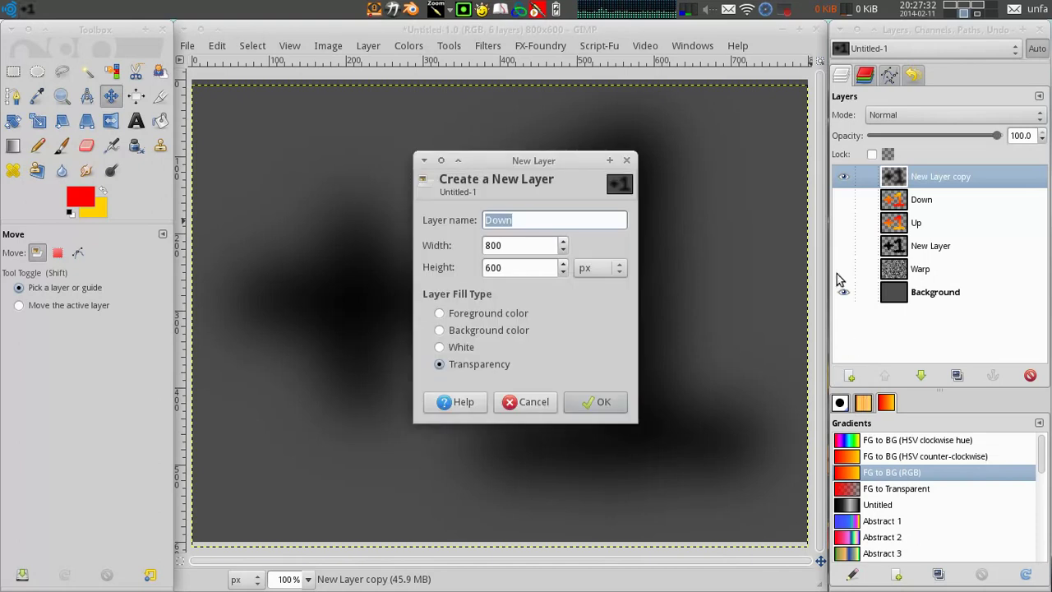
pyautogui.write('Warp')
pyautogui.press('Return')
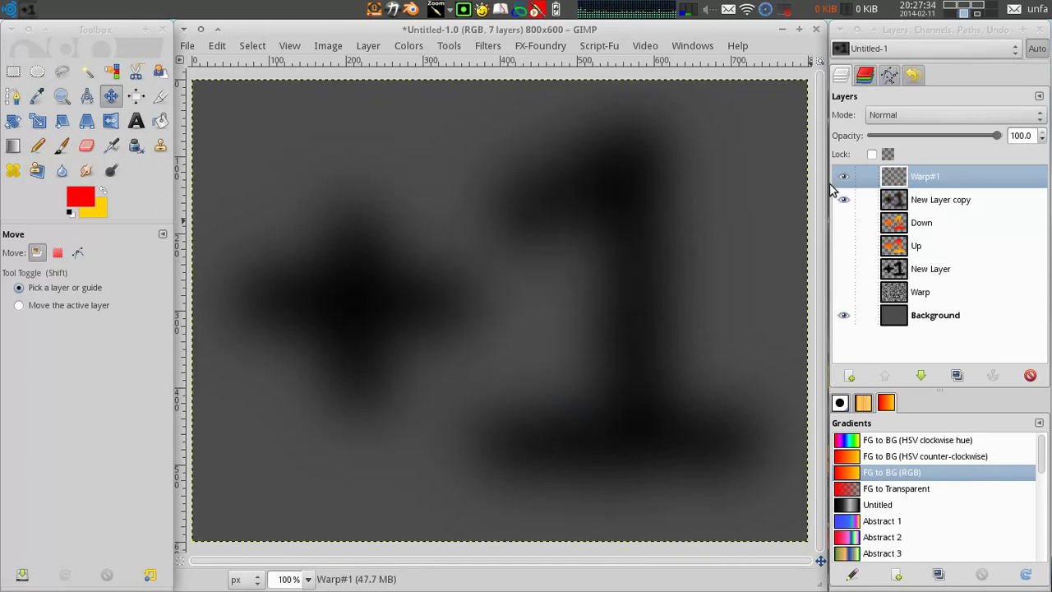
pyautogui.moveTo(81, 196); pyautogui.dragTo(369, 216)
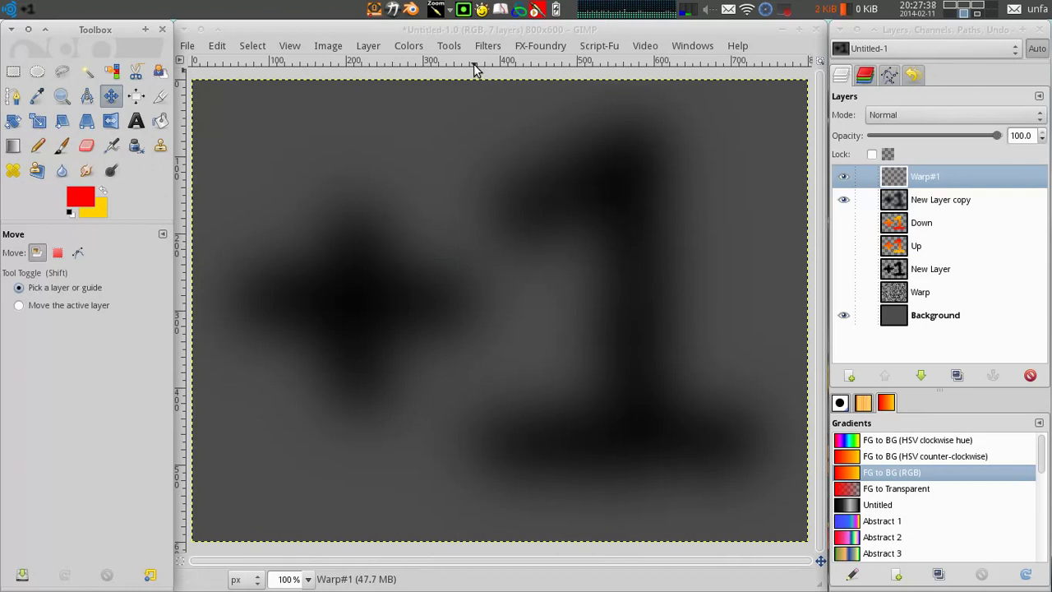
pyautogui.click(14, 74)
pyautogui.moveTo(82, 192); pyautogui.dragTo(526, 253)
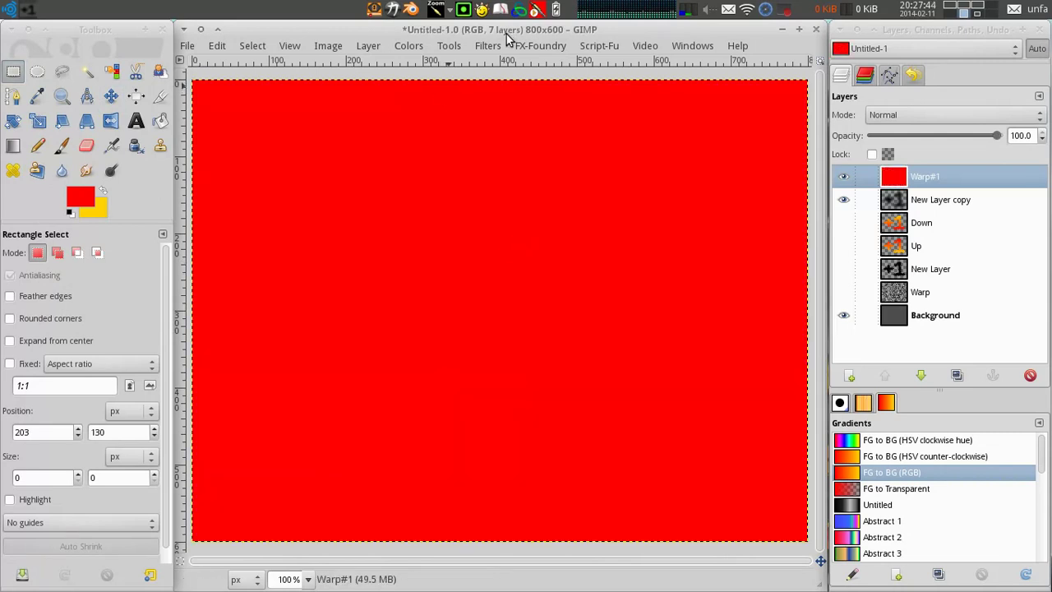
# Step: Render Difference Clouds with more detail and X size about 5.2, merged into Warp#1
pyautogui.click(489, 45)
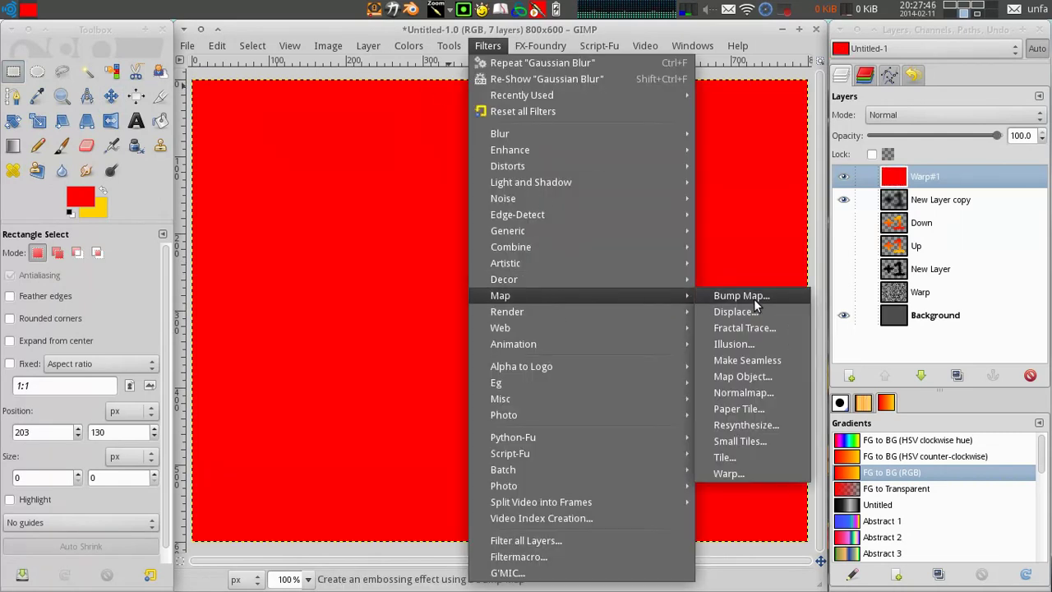
pyautogui.moveTo(519, 317)
pyautogui.moveTo(730, 312)
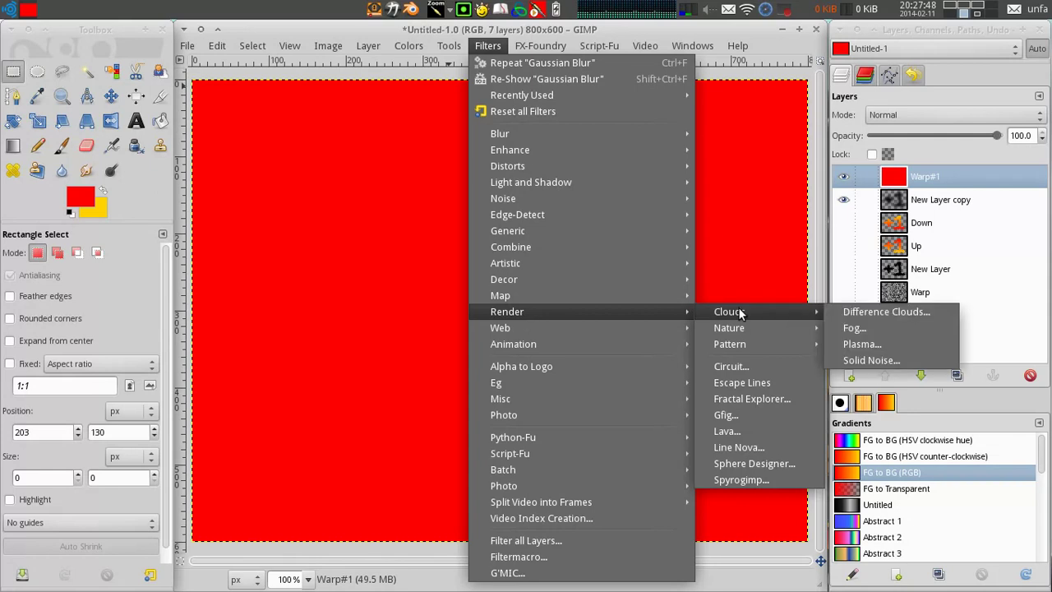
pyautogui.click(859, 313)
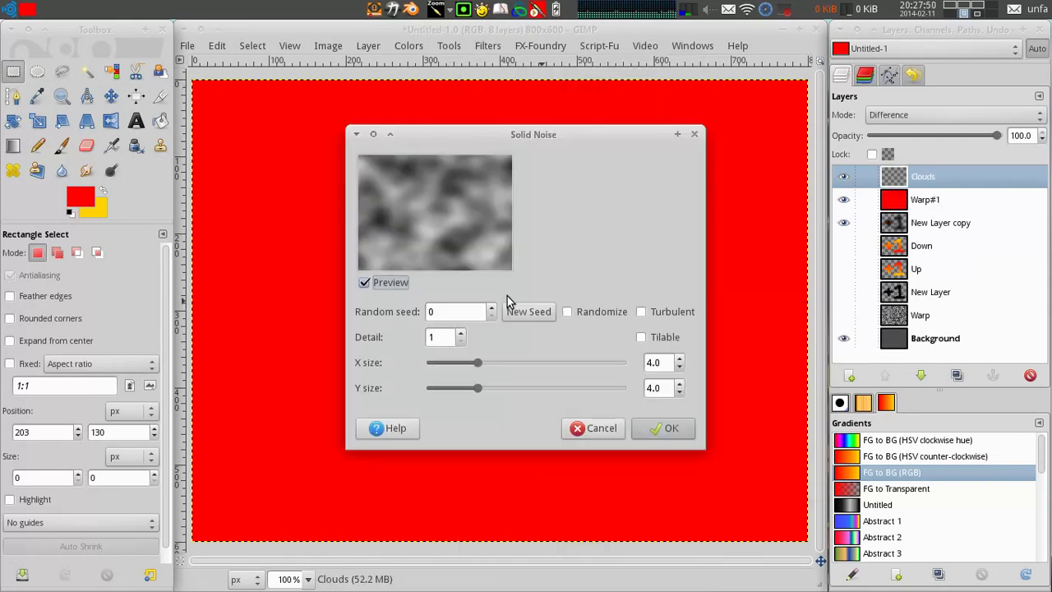
pyautogui.click(459, 332)
pyautogui.click(459, 332)
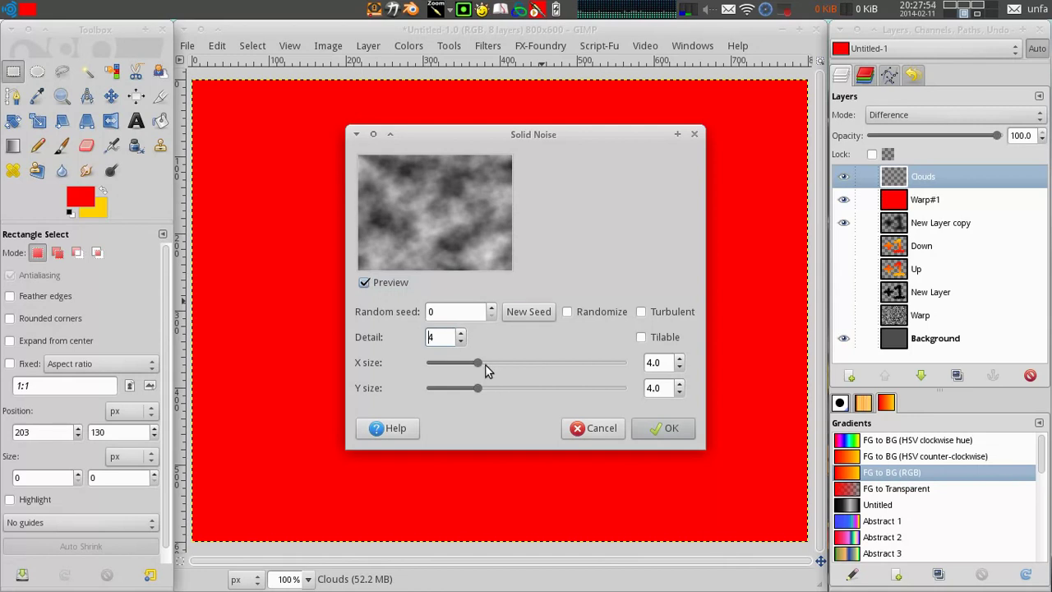
pyautogui.moveTo(479, 367); pyautogui.dragTo(492, 367)
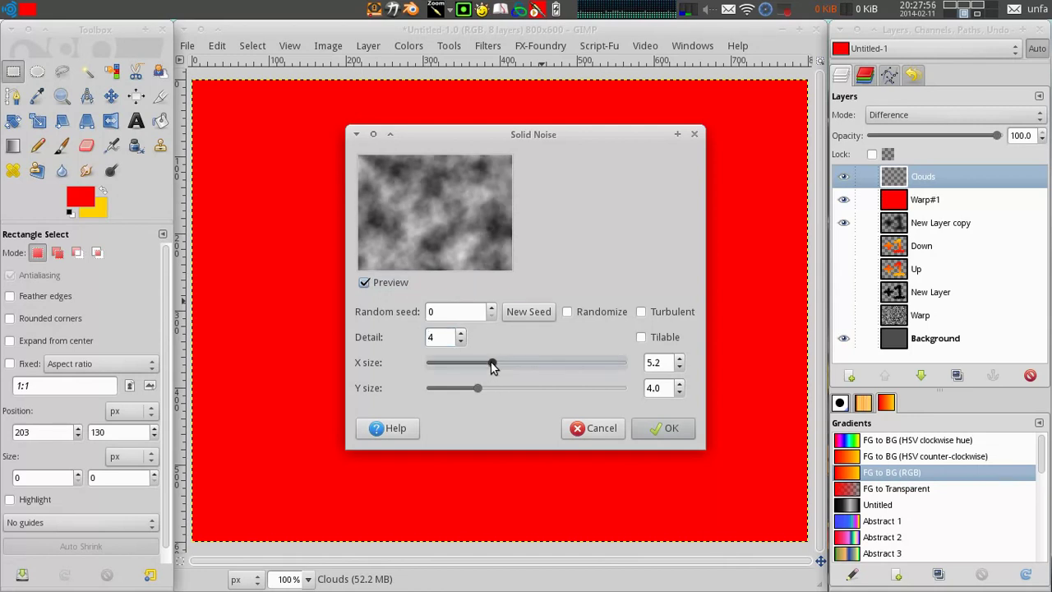
pyautogui.click(672, 428)
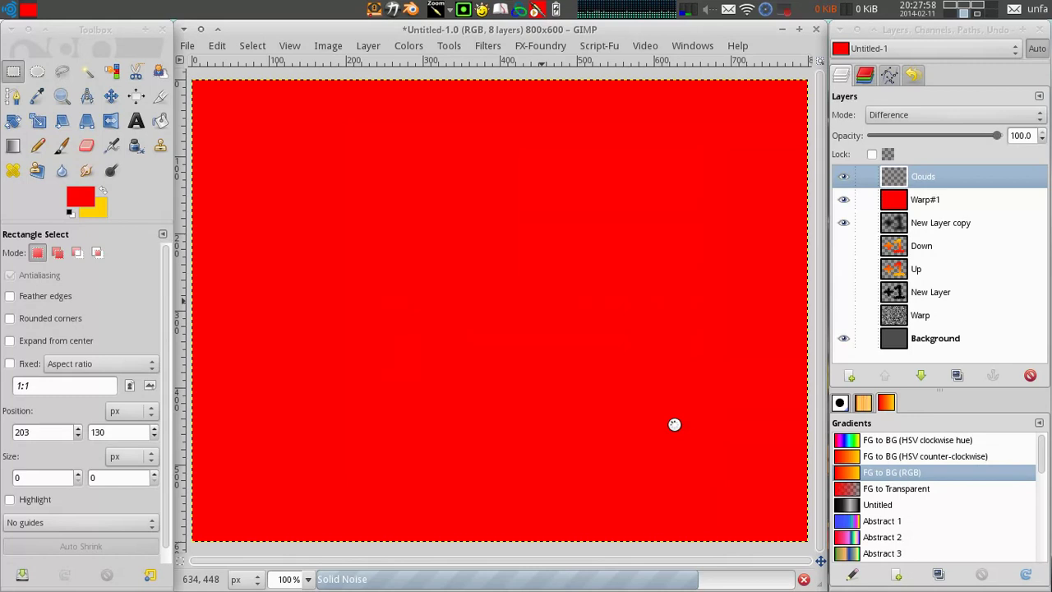
pyautogui.hotkey('ctrl', 'm')
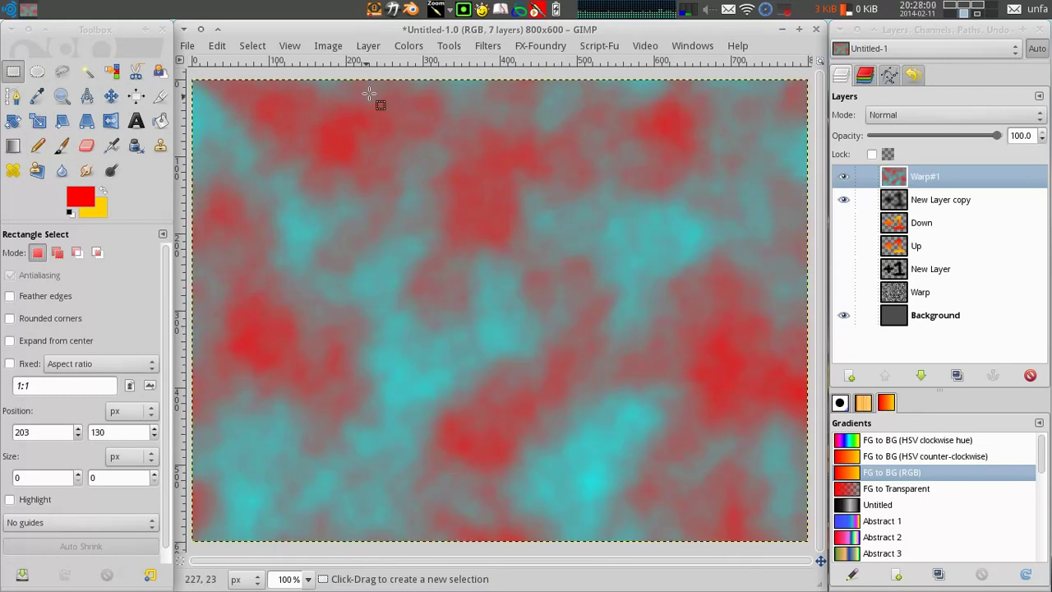
# Step: Desaturate the clouds by Luminosity, Normalize them, then place Warp#1 below New Layer copy and hide it
pyautogui.click(408, 46)
pyautogui.click(444, 192)
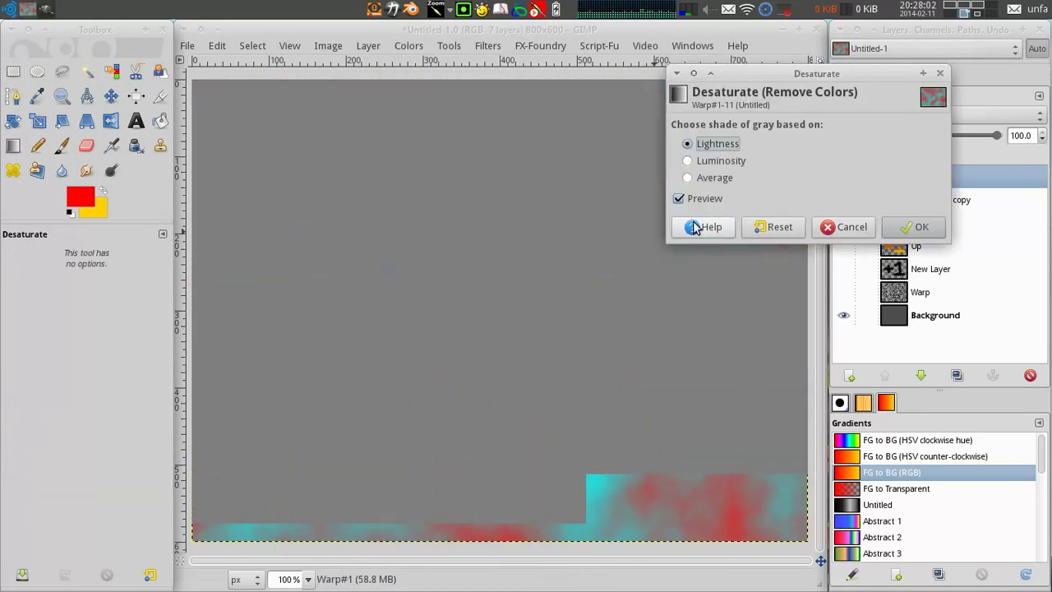
pyautogui.click(722, 160)
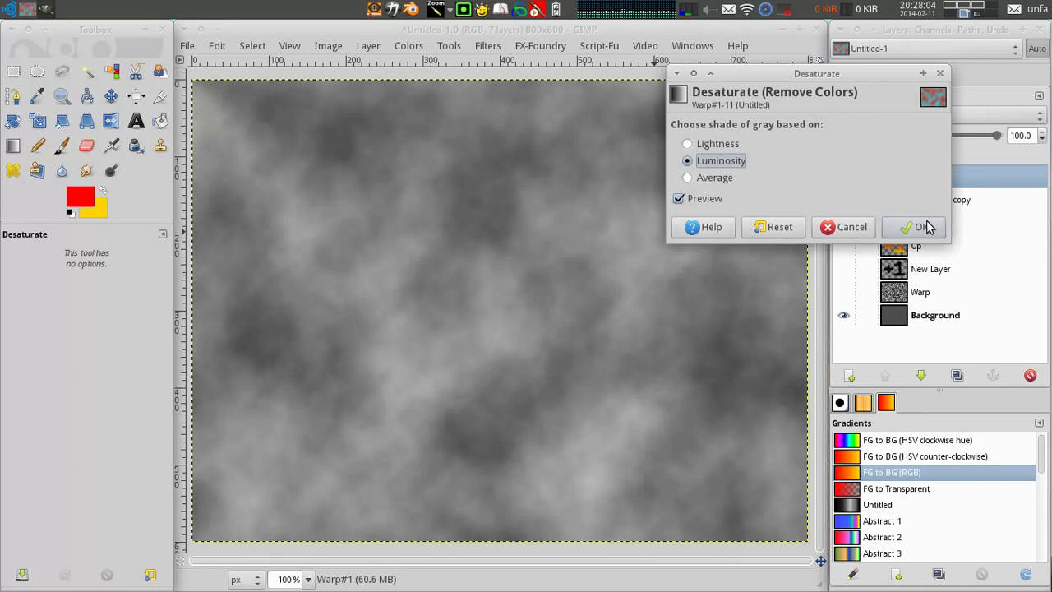
pyautogui.click(925, 227)
pyautogui.click(416, 50)
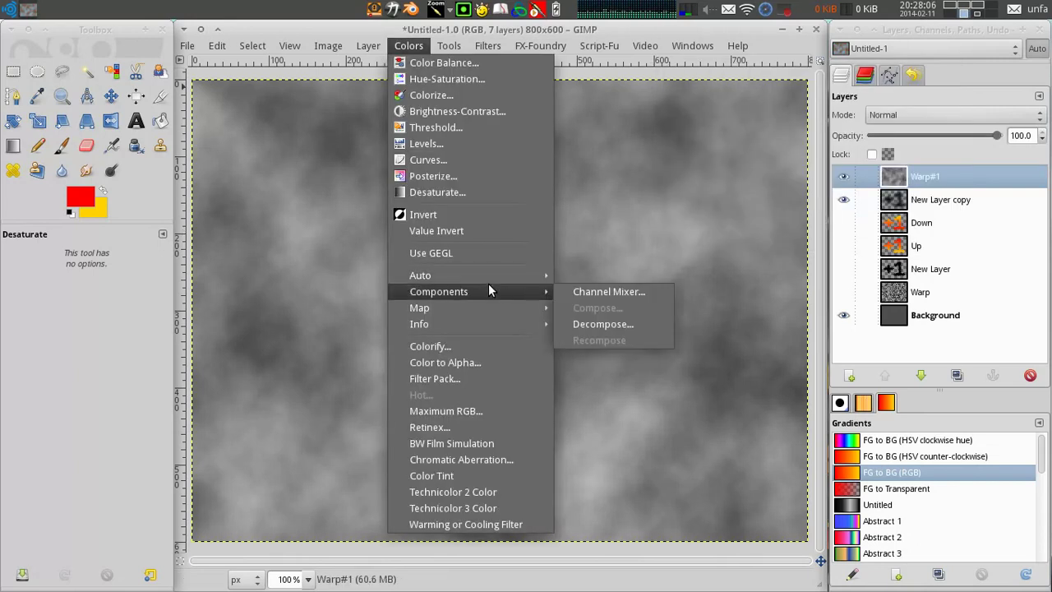
pyautogui.moveTo(477, 274)
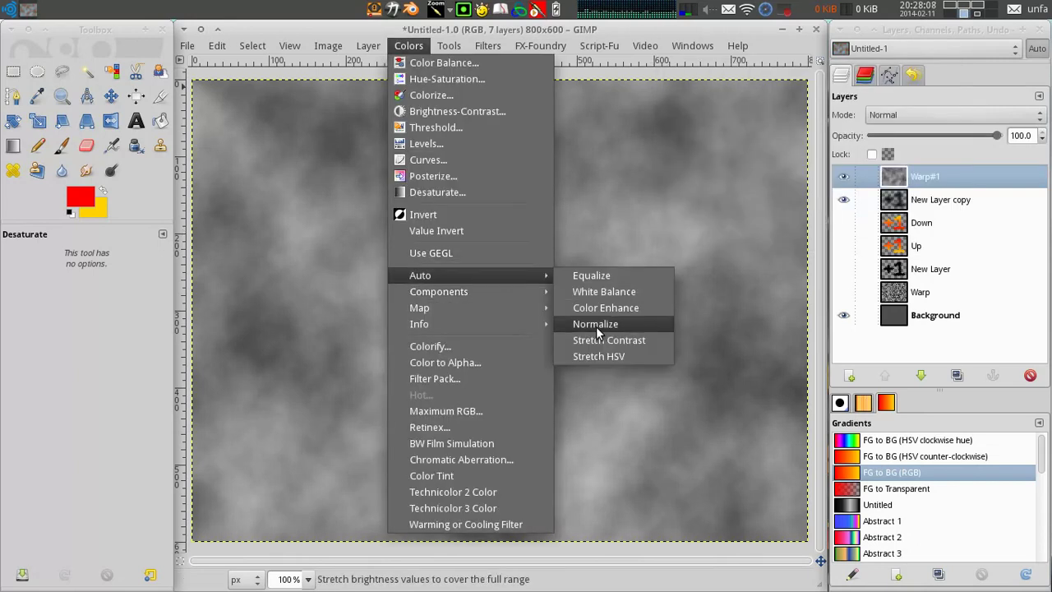
pyautogui.click(597, 327)
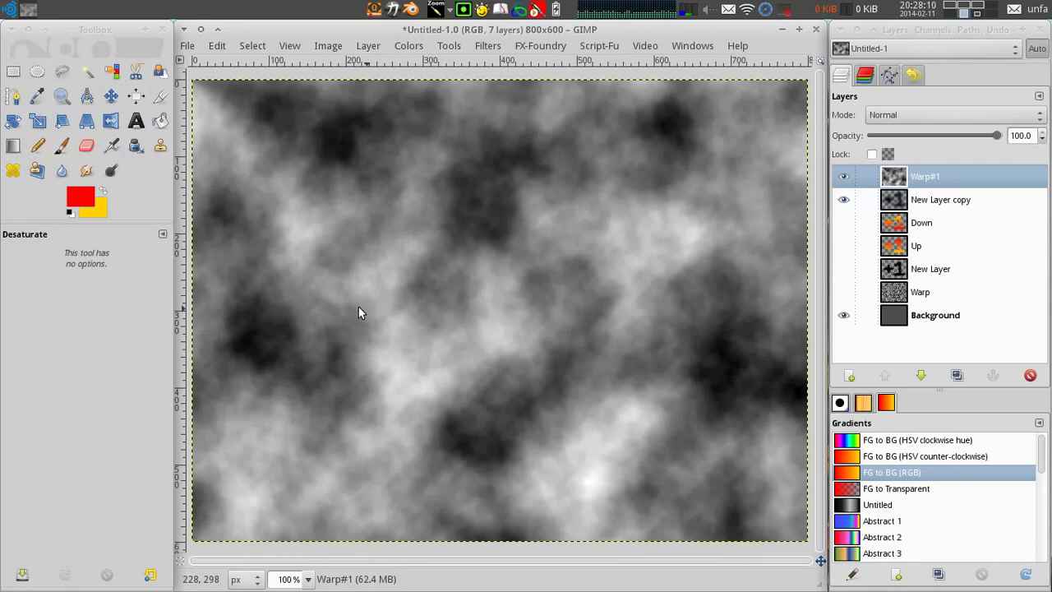
pyautogui.scroll(-2, 358, 312)
pyautogui.scroll(1, 578, 311)
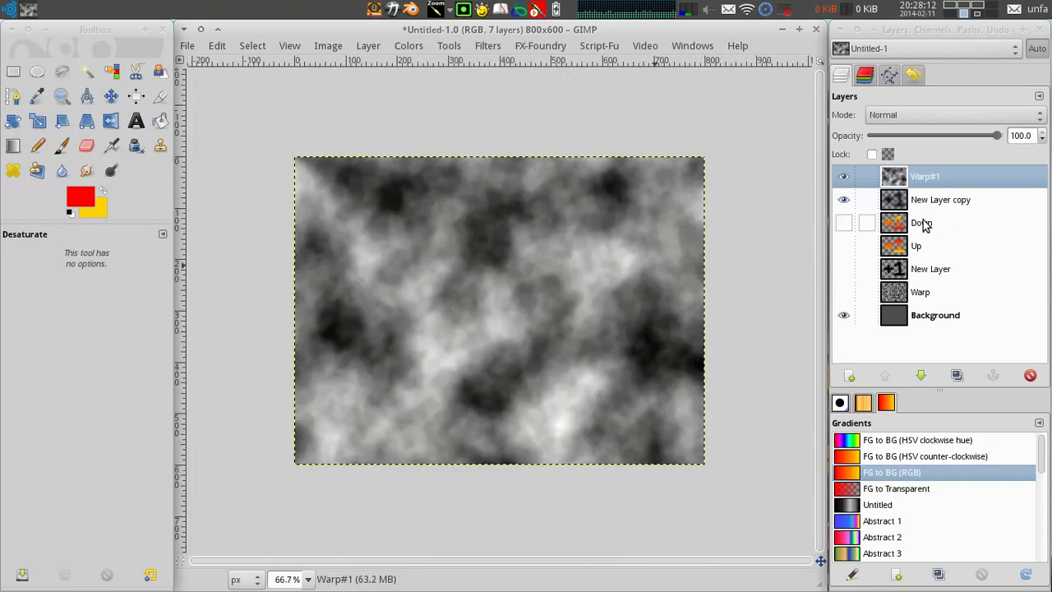
pyautogui.moveTo(909, 199); pyautogui.dragTo(908, 172)
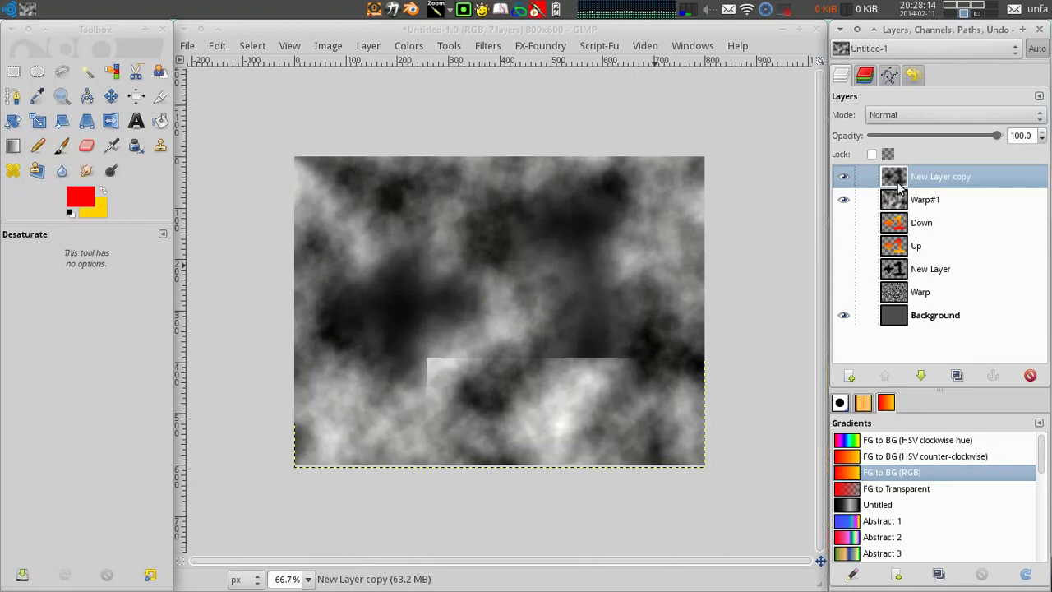
pyautogui.click(844, 200)
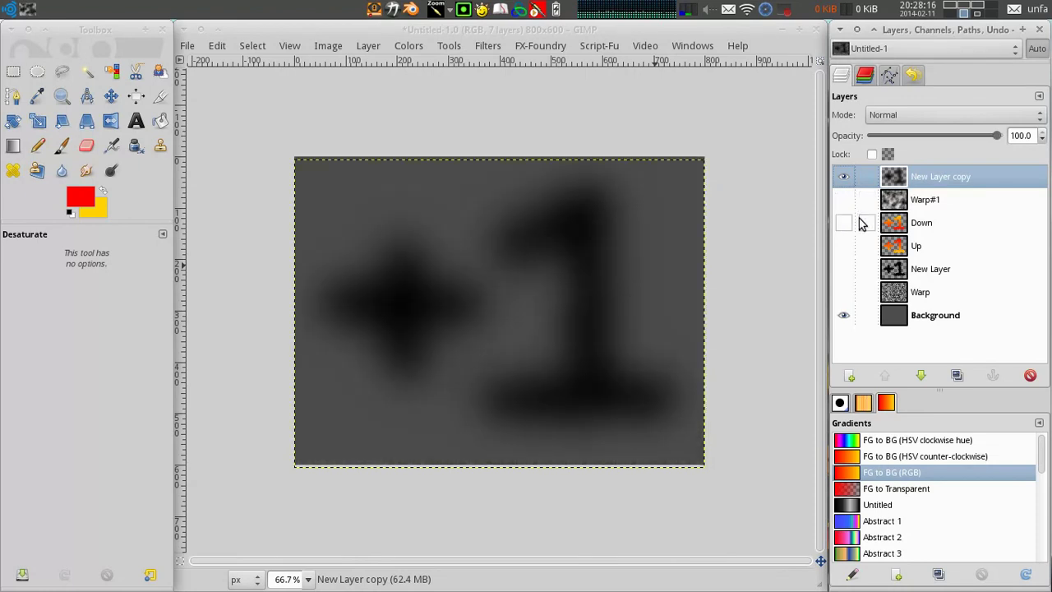
# Step: Set Warp#1-11 as both horizontal and vertical maps in the Displace filter
pyautogui.click(495, 49)
pyautogui.moveTo(551, 305)
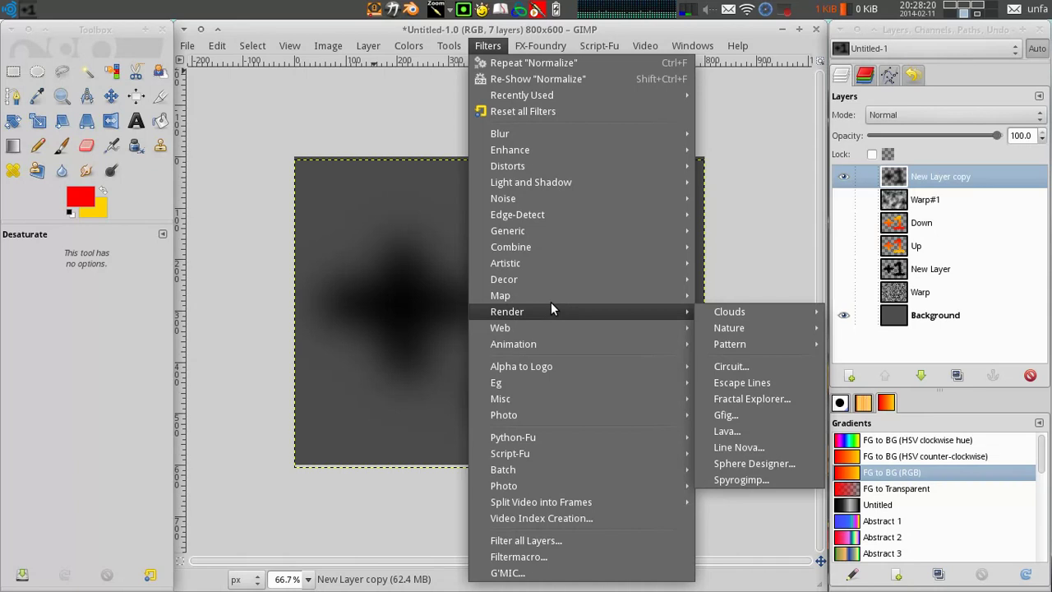
pyautogui.click(766, 314)
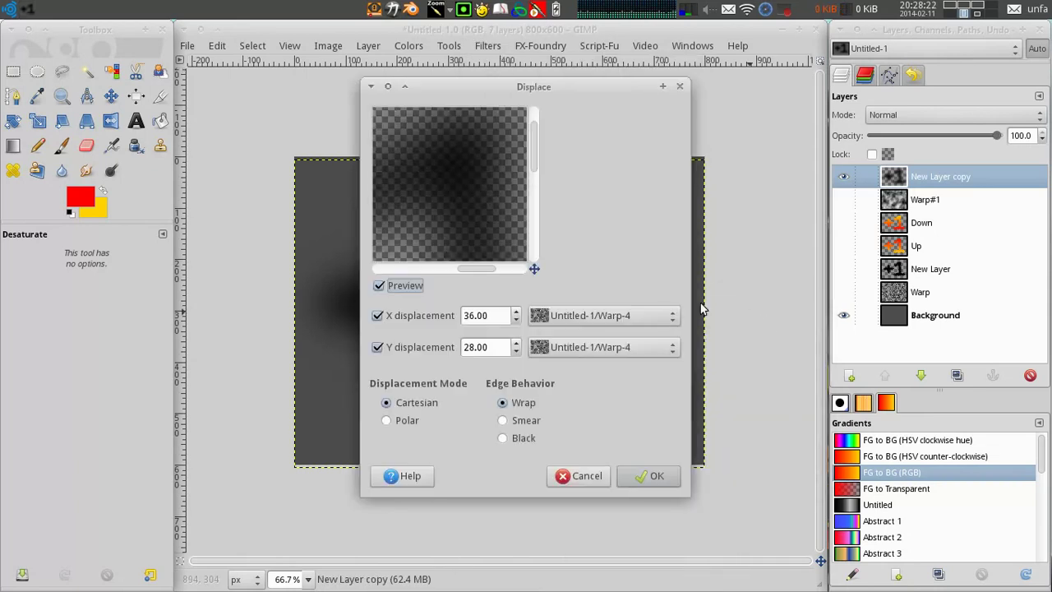
pyautogui.click(655, 318)
pyautogui.click(617, 238)
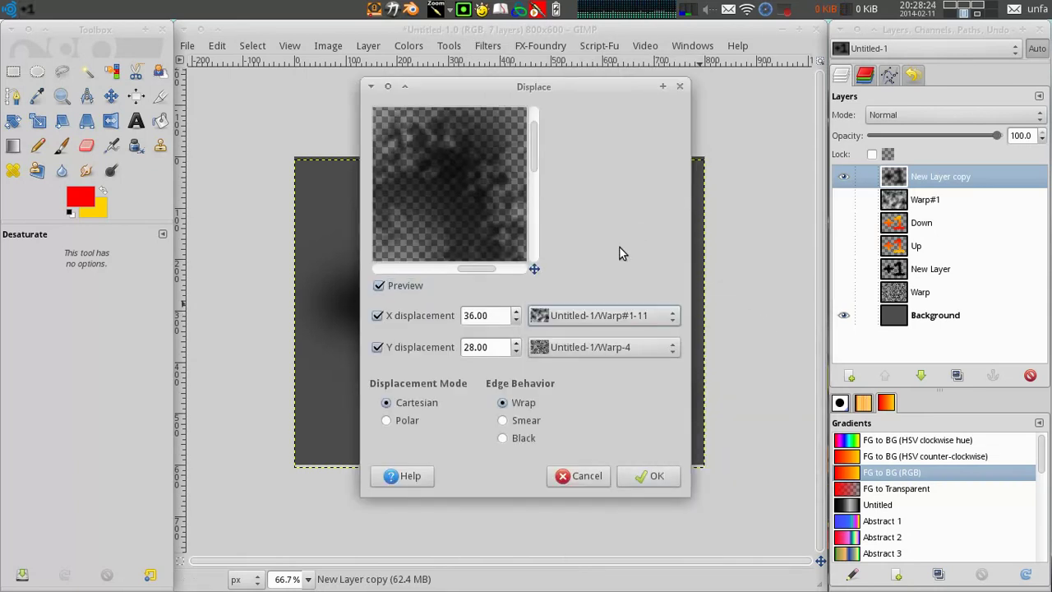
pyautogui.click(594, 346)
pyautogui.click(604, 270)
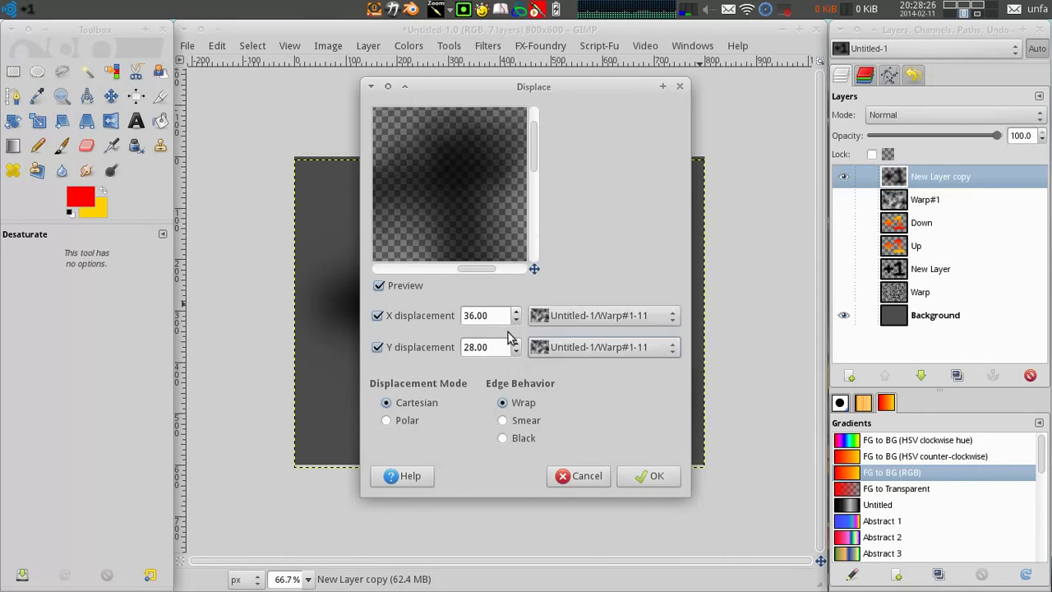
# Step: Set X displacement 162 and Y displacement -167 and apply the Displace
pyautogui.click(514, 352)
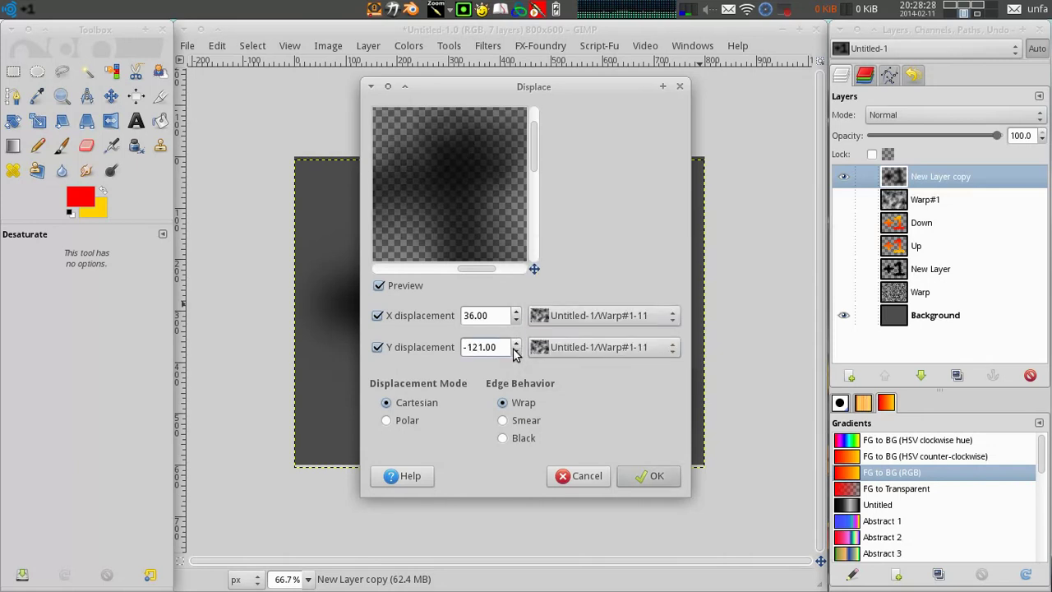
pyautogui.click(516, 344)
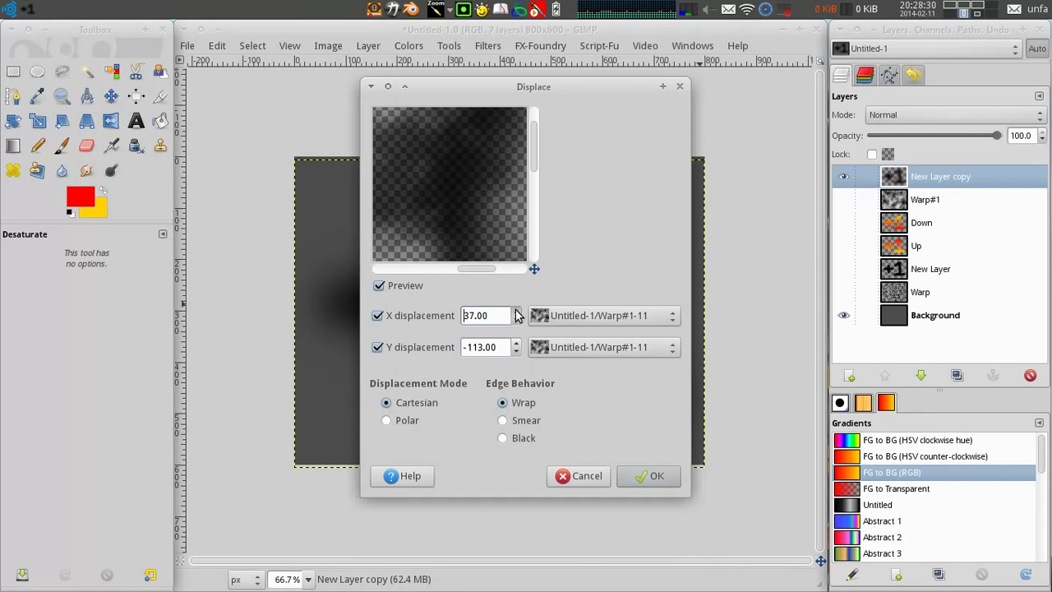
pyautogui.click(516, 312)
pyautogui.moveTo(534, 269); pyautogui.dragTo(523, 265)
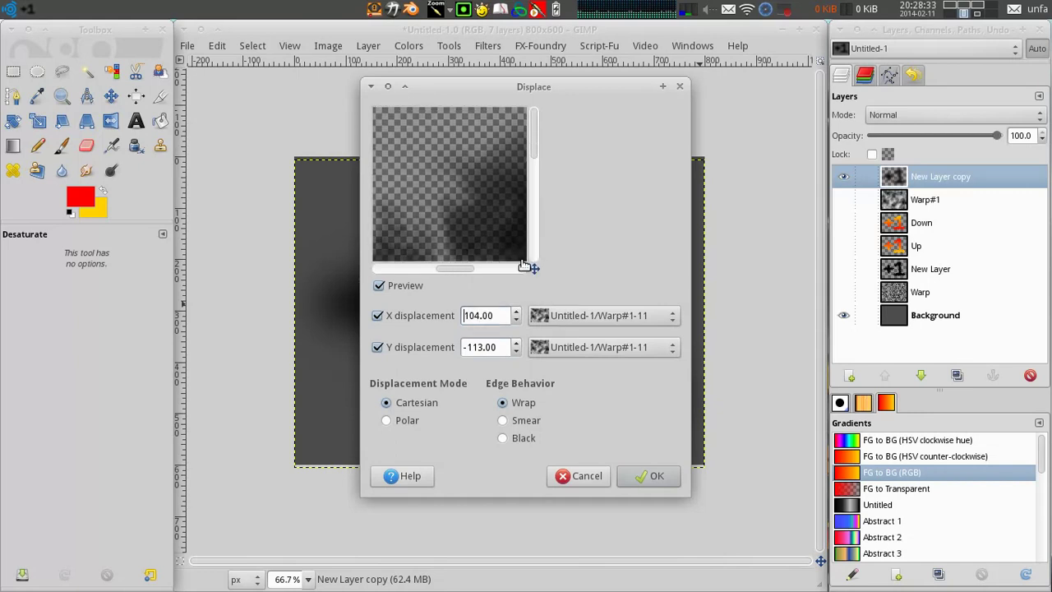
pyautogui.click(516, 312)
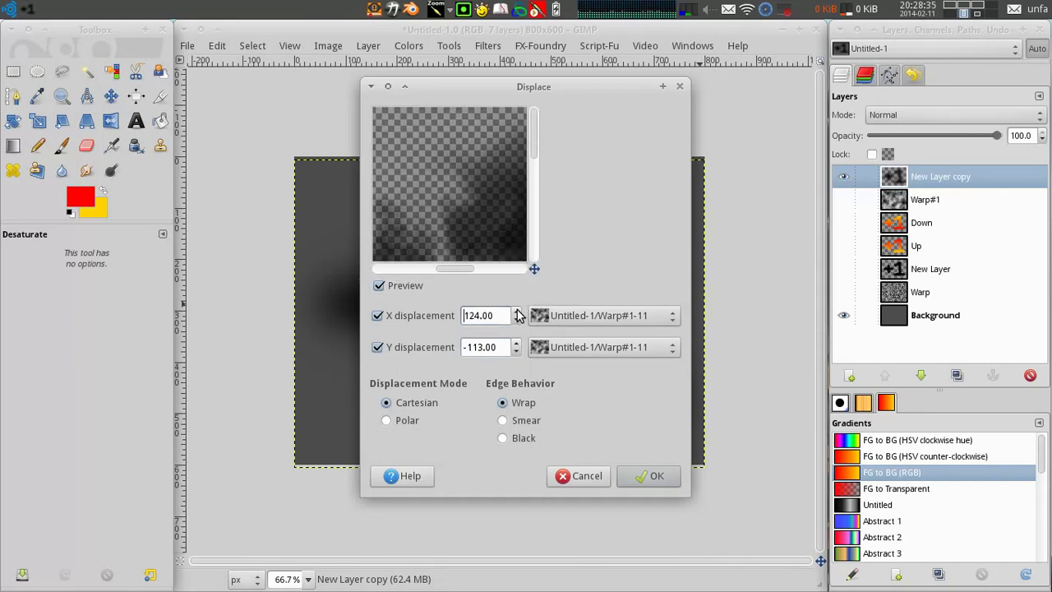
pyautogui.click(517, 352)
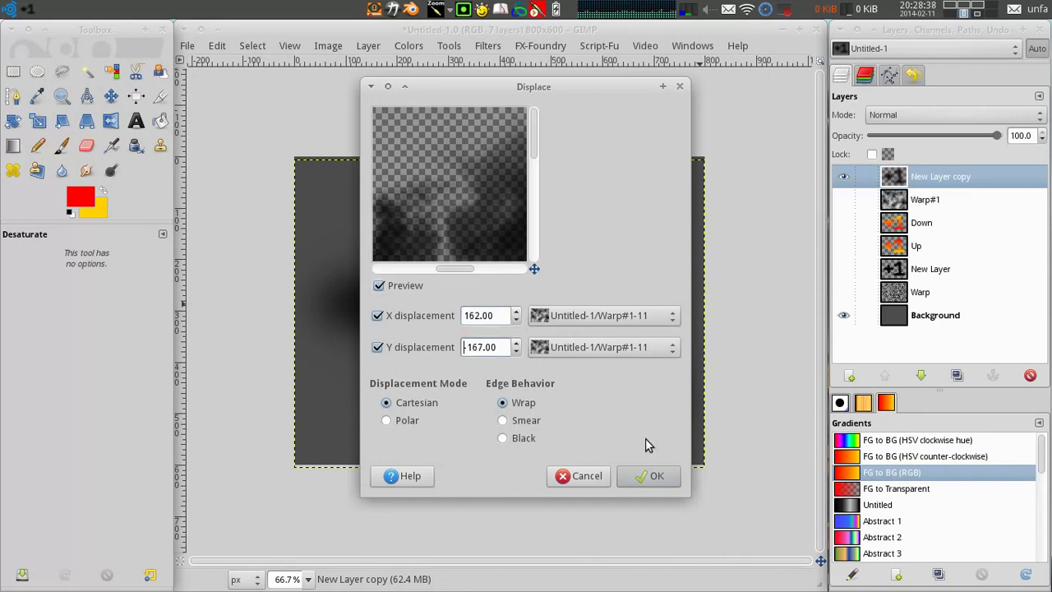
pyautogui.click(657, 476)
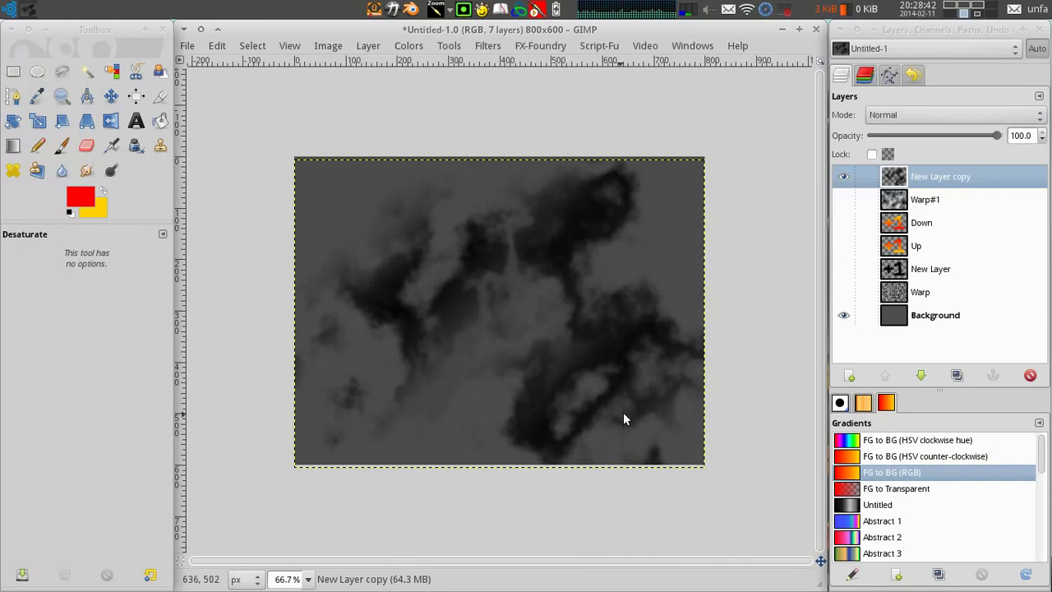
# Step: Invert the texture into white smoke and add a white layer mask to New Layer copy
pyautogui.click(409, 46)
pyautogui.click(443, 214)
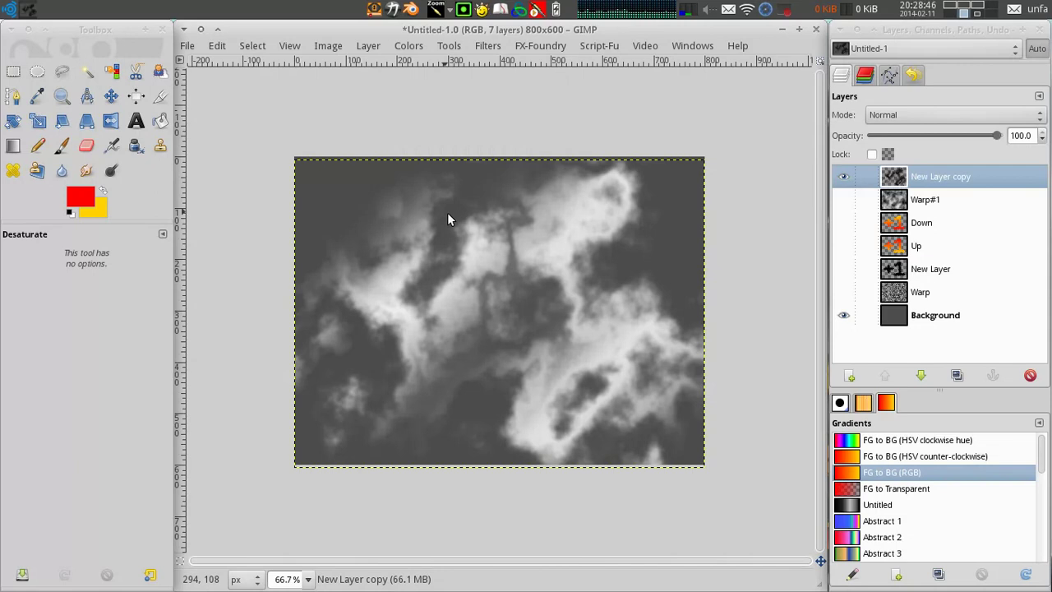
pyautogui.click(896, 205)
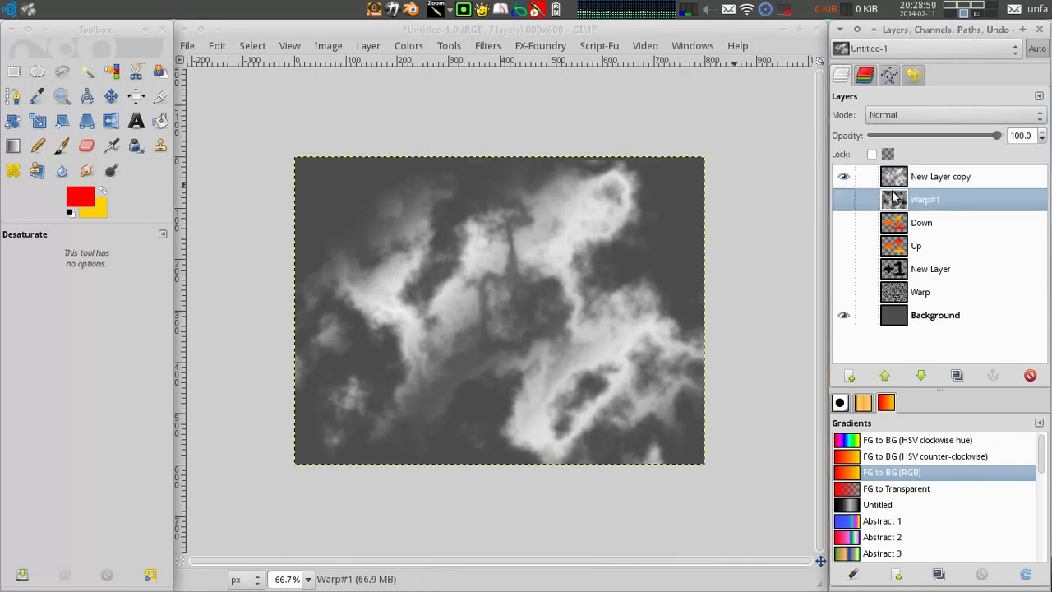
pyautogui.click(897, 177)
pyautogui.rightClick(898, 177)
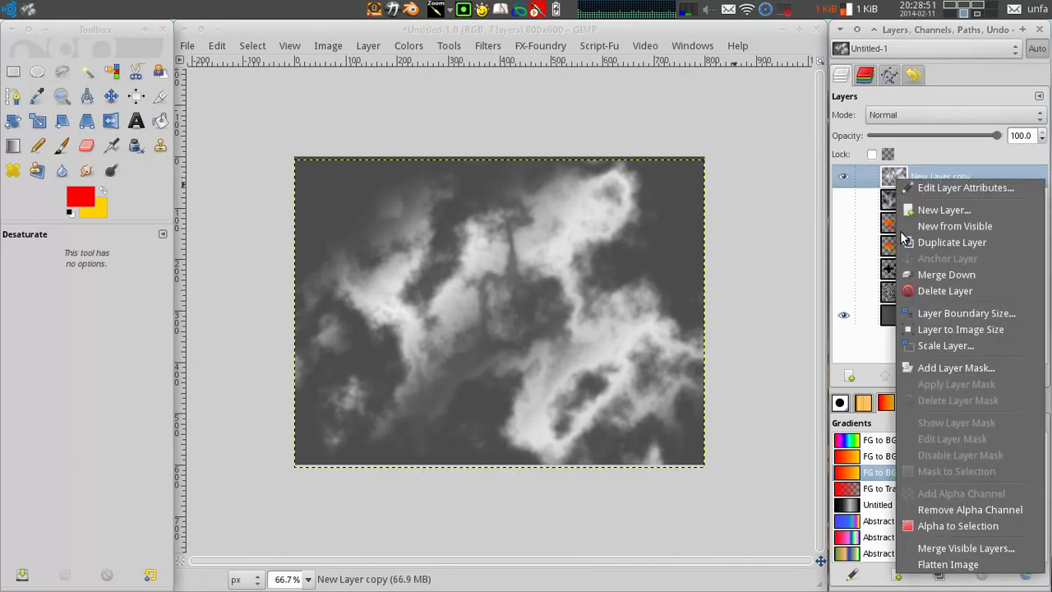
pyautogui.click(937, 369)
pyautogui.click(604, 412)
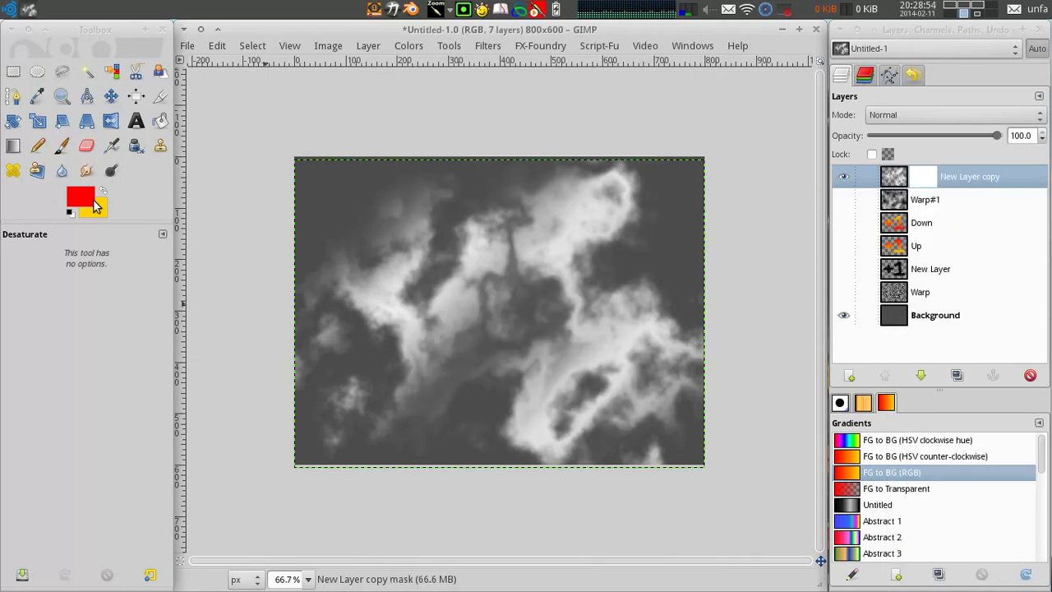
# Step: Switch to the Blend tool and choose a gradient from the gradient list
pyautogui.click(81, 195)
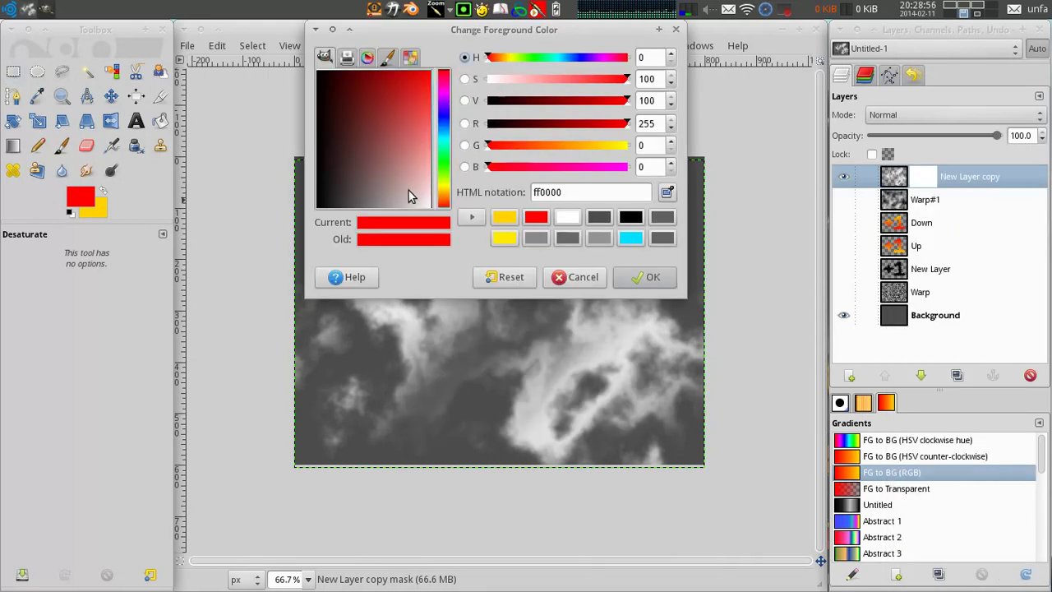
pyautogui.click(575, 277)
pyautogui.click(12, 145)
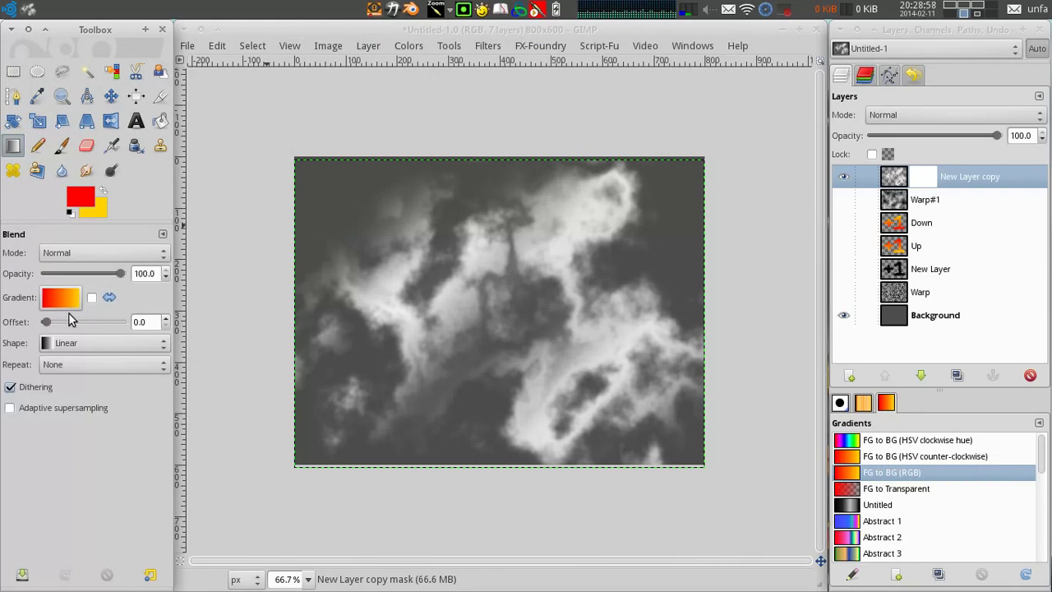
pyautogui.click(66, 303)
pyautogui.scroll(-20, 148, 403)
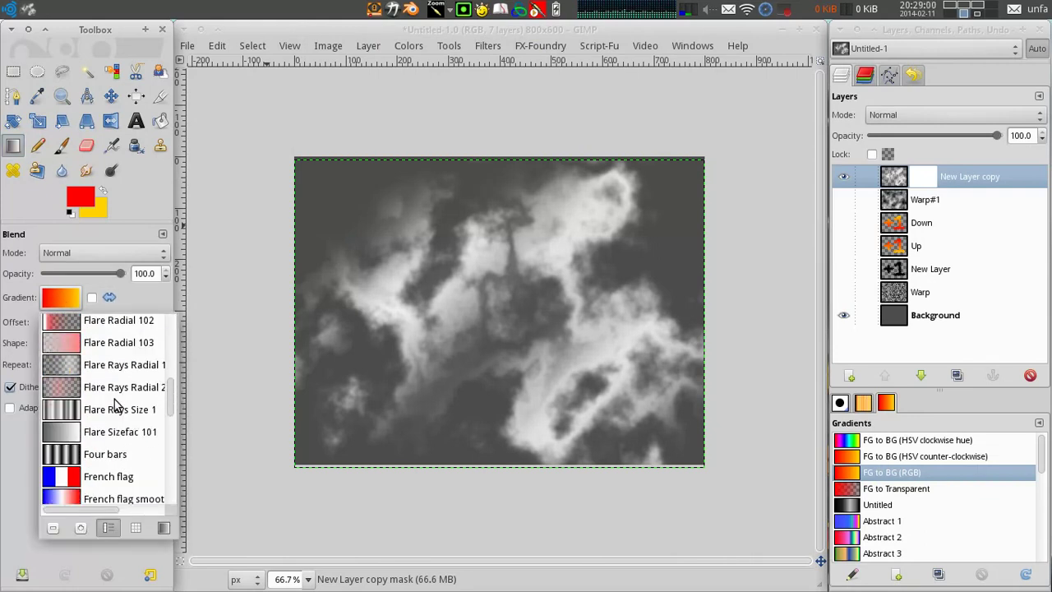
pyautogui.moveTo(174, 403); pyautogui.dragTo(171, 325)
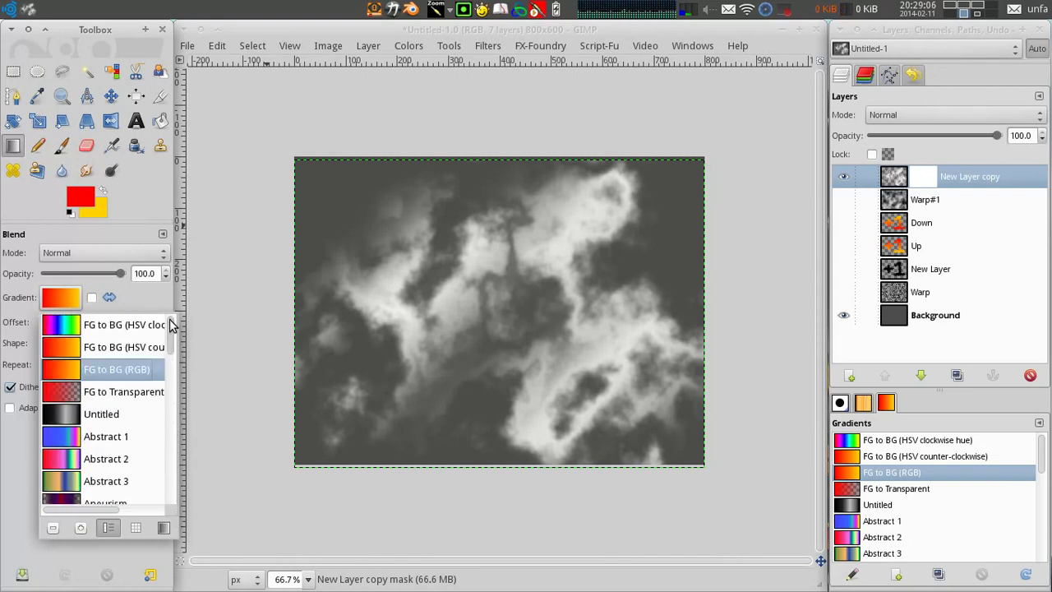
pyautogui.click(81, 201)
# Step: Set black foreground and white background, then draw a mask gradient fading the smoke toward the bottom
pyautogui.click(81, 201)
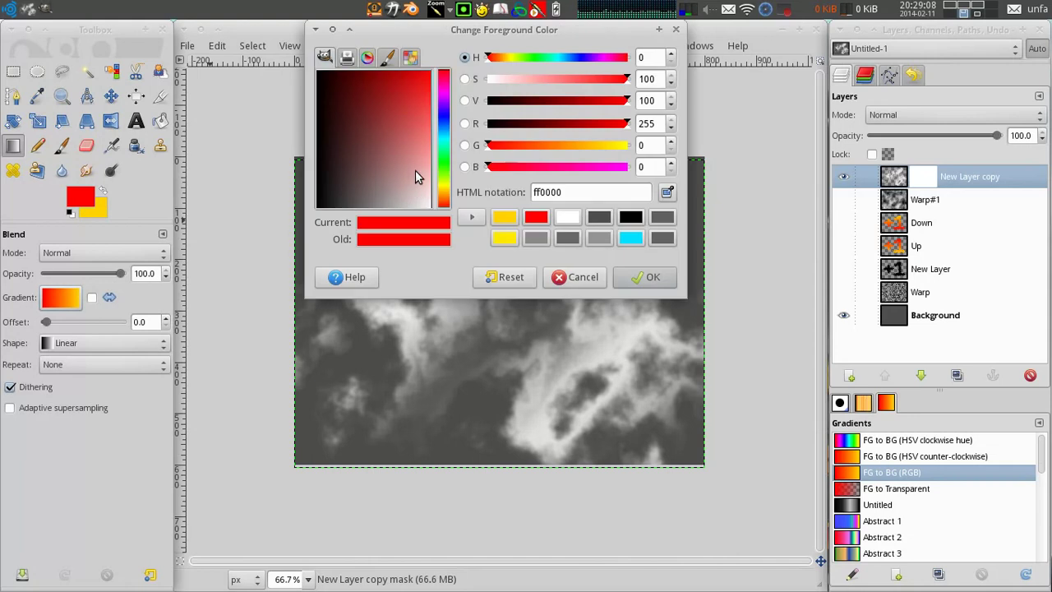
pyautogui.moveTo(417, 176); pyautogui.dragTo(558, 267)
pyautogui.click(644, 278)
pyautogui.click(98, 212)
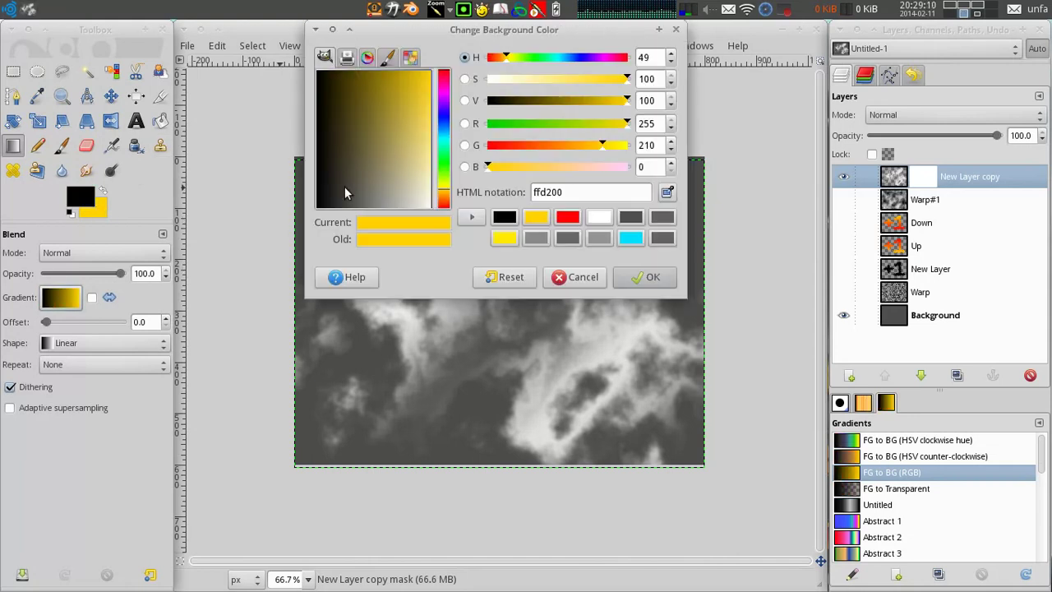
pyautogui.moveTo(345, 192); pyautogui.dragTo(330, 72)
pyautogui.click(646, 276)
pyautogui.moveTo(503, 158); pyautogui.dragTo(511, 451)
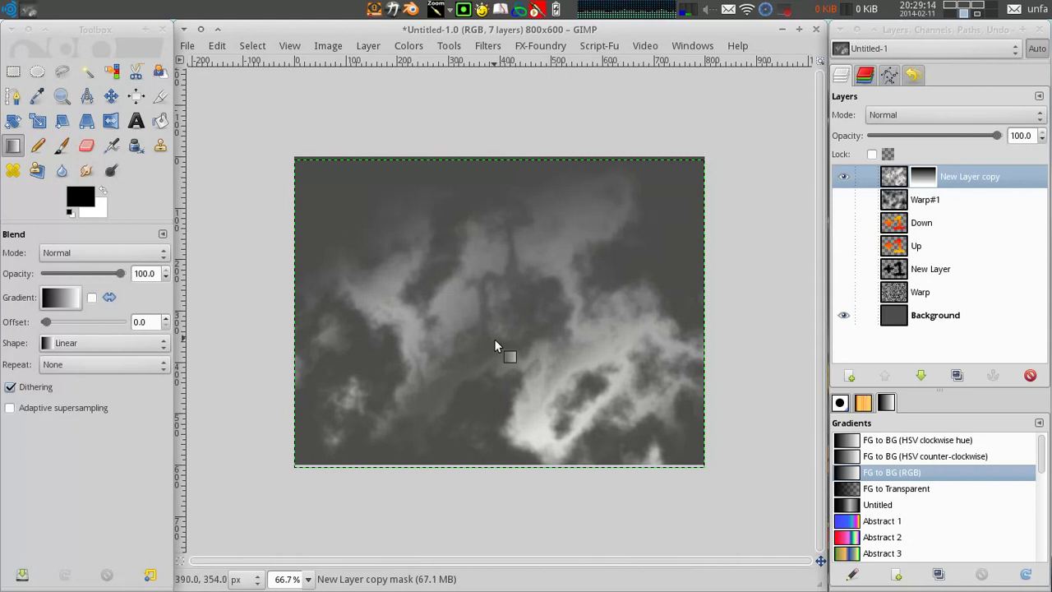
pyautogui.moveTo(495, 342); pyautogui.dragTo(501, 168)
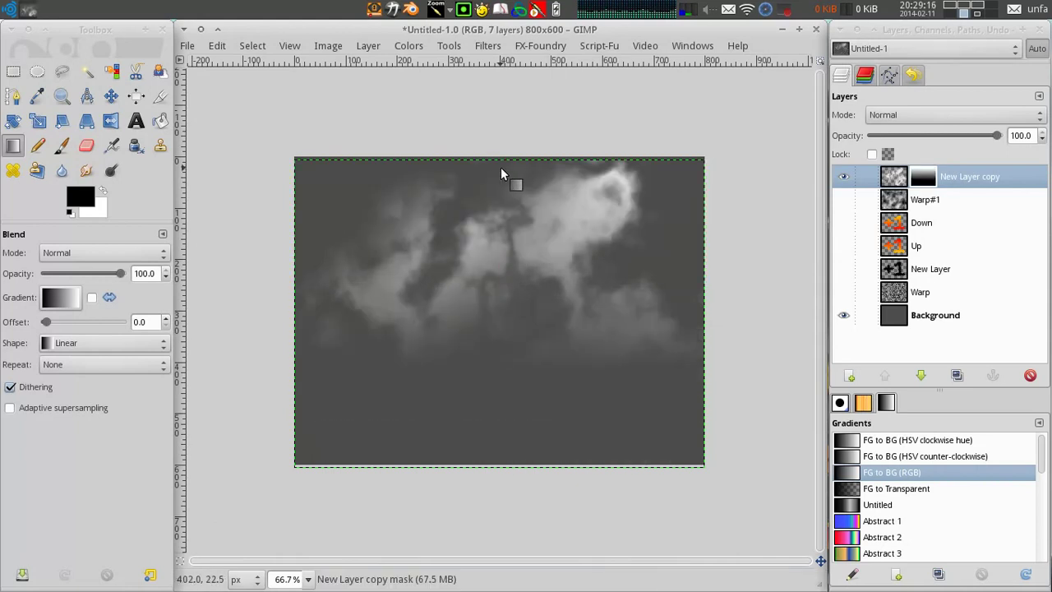
# Step: Nudge the smoke layer up, show the Down and Up caption layers, and view at 100%
pyautogui.click(13, 72)
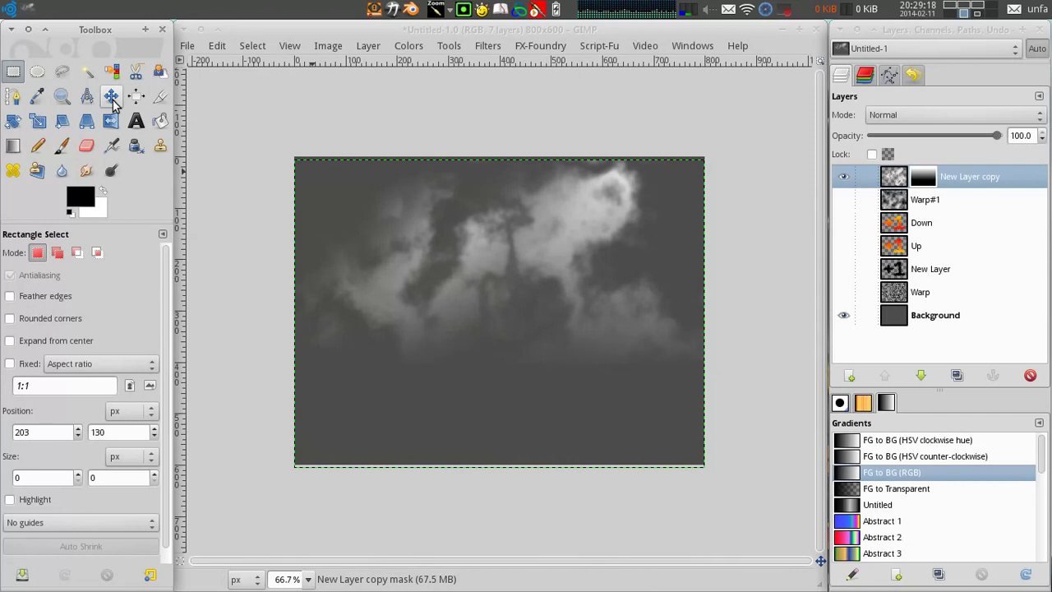
pyautogui.click(111, 96)
pyautogui.moveTo(567, 230); pyautogui.dragTo(593, 220)
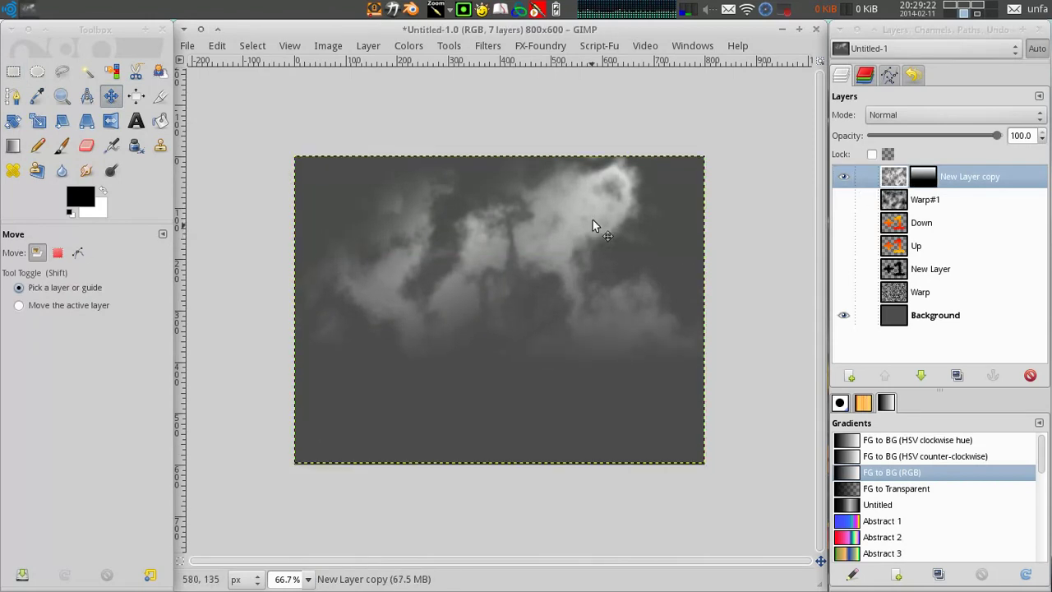
pyautogui.click(844, 222)
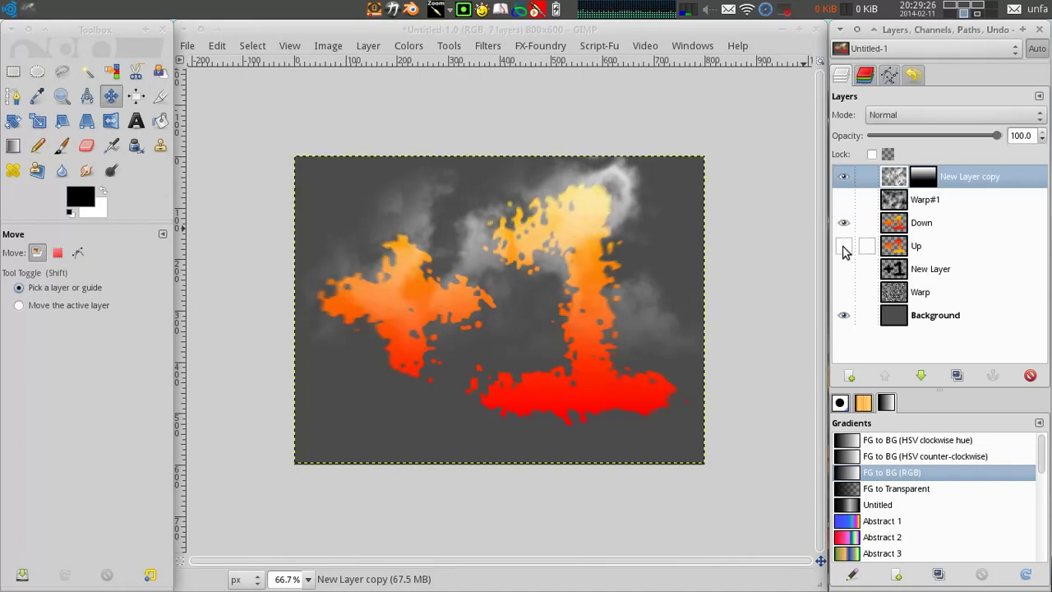
pyautogui.click(843, 247)
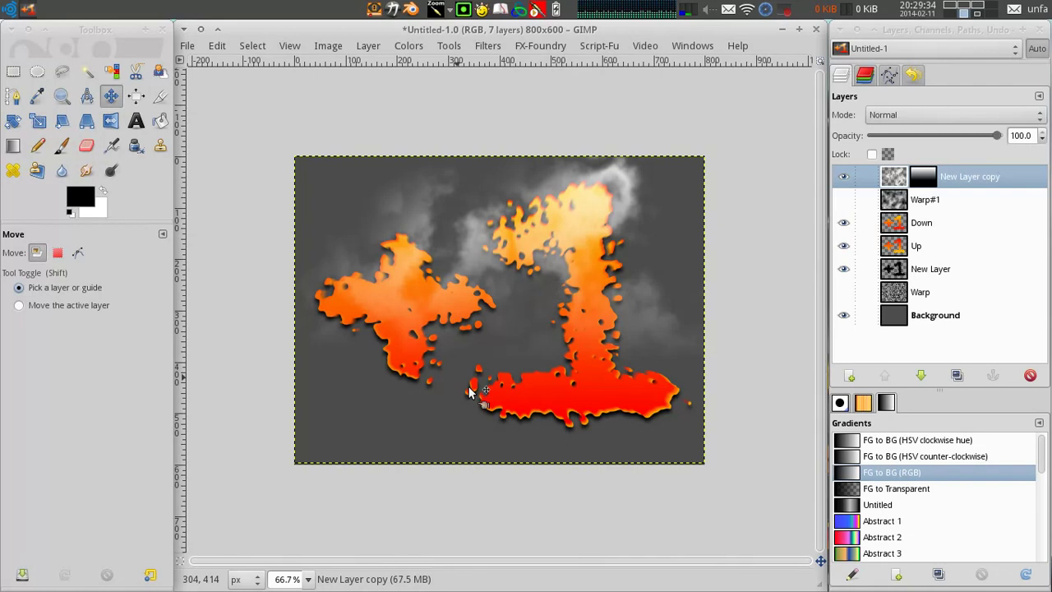
pyautogui.press('1')
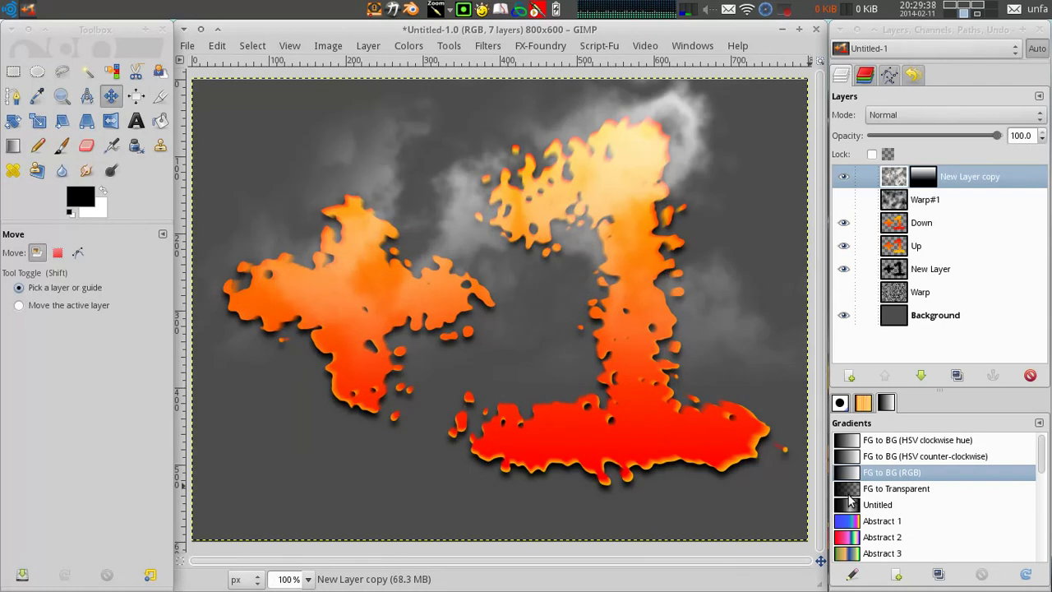
pyautogui.click(785, 12)
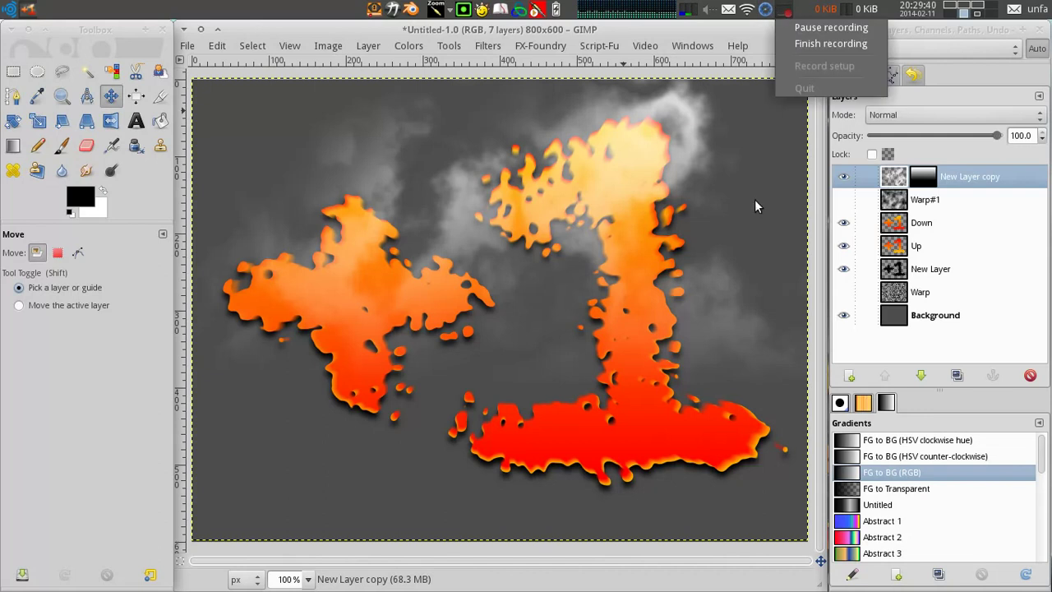